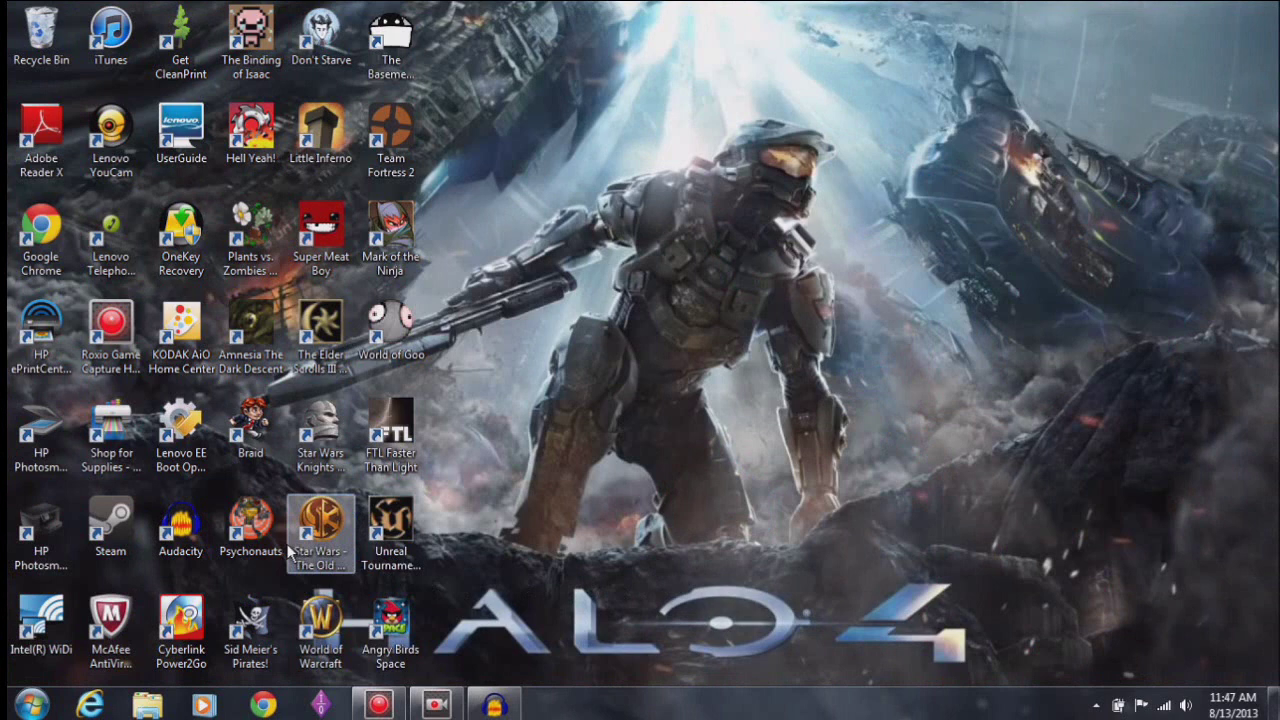
Rearrange the Audacity and Roxio Game Capture HD PRO shortcuts on the desktop.
{"action": "left_click_drag", "start_coordinate": [182, 538], "coordinate": [813, 345]}
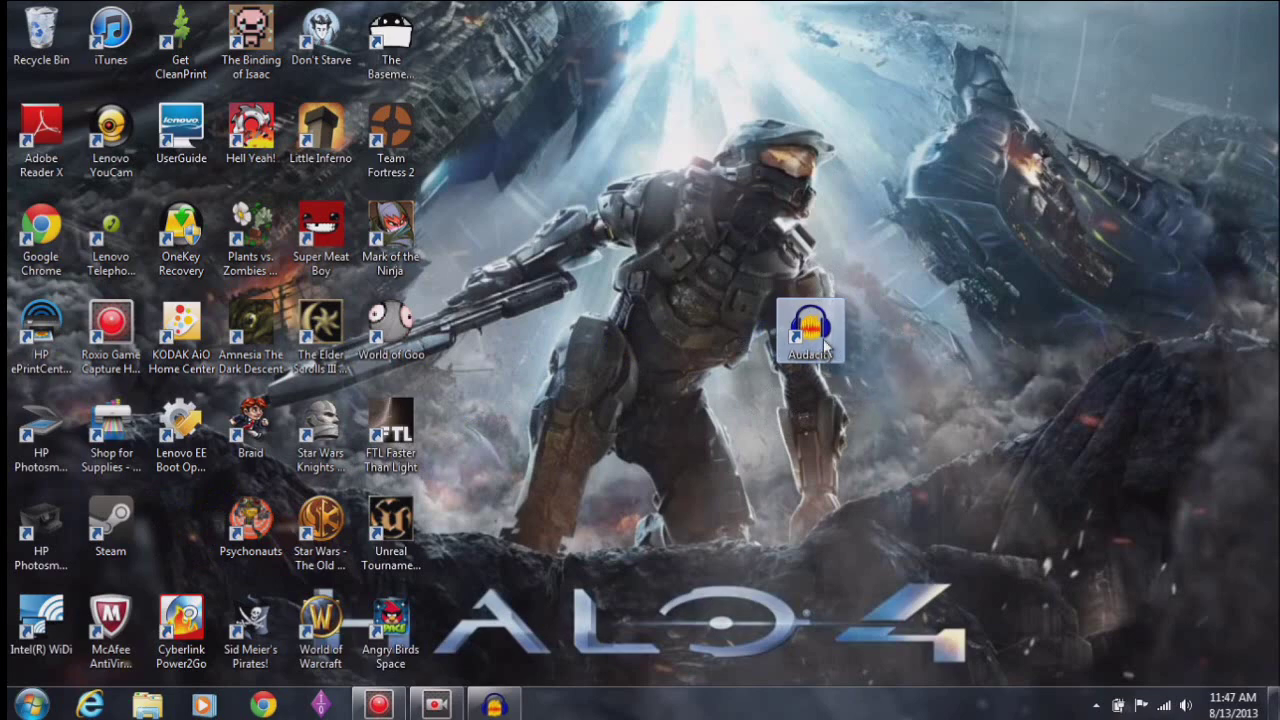
{"action": "left_click_drag", "start_coordinate": [822, 340], "coordinate": [176, 545]}
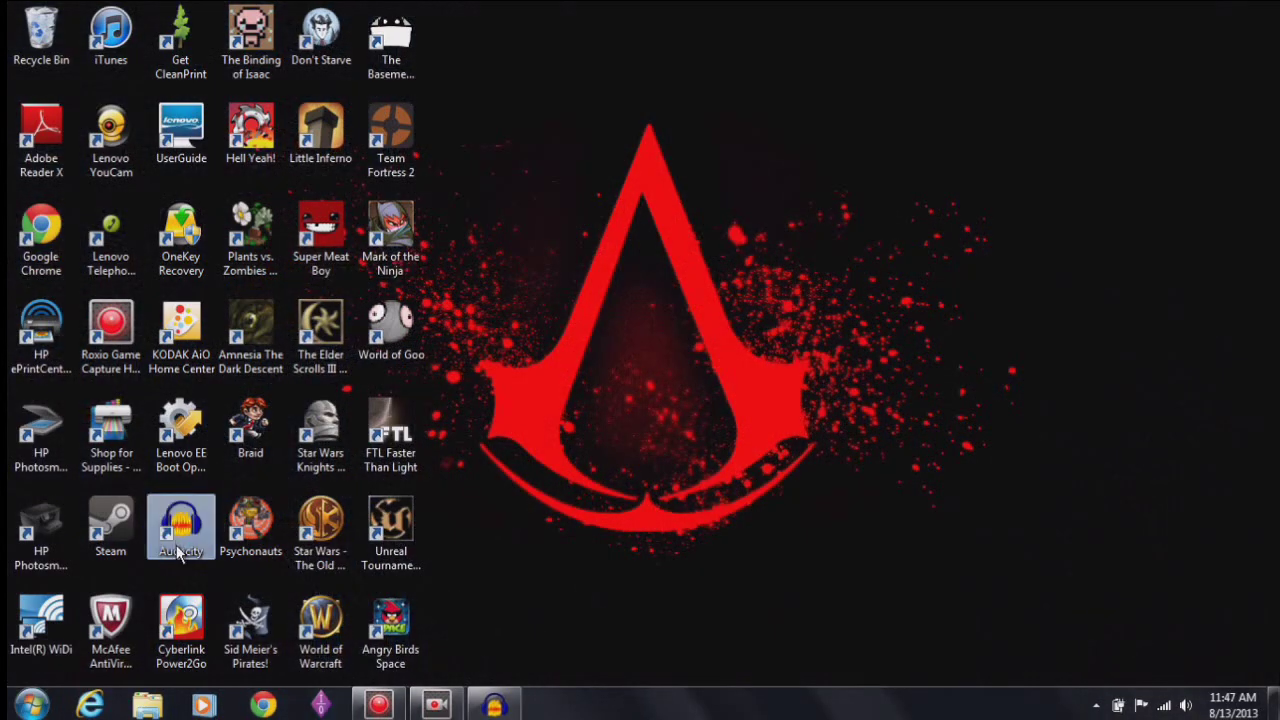
{"action": "left_click_drag", "start_coordinate": [117, 318], "coordinate": [130, 345]}
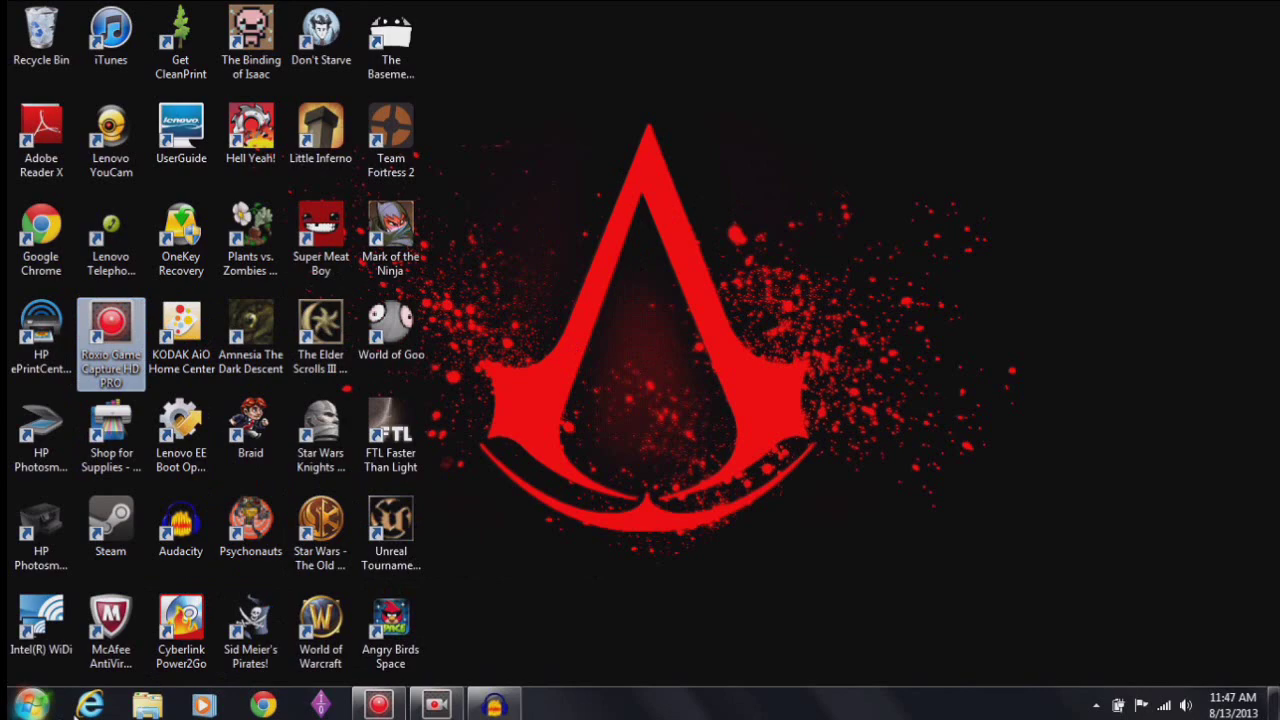
Browse Videos > Game Captures > Bioshock Infinite > Raw Footage to check the gameplay video, then close it.
{"action": "left_click", "coordinate": [143, 705]}
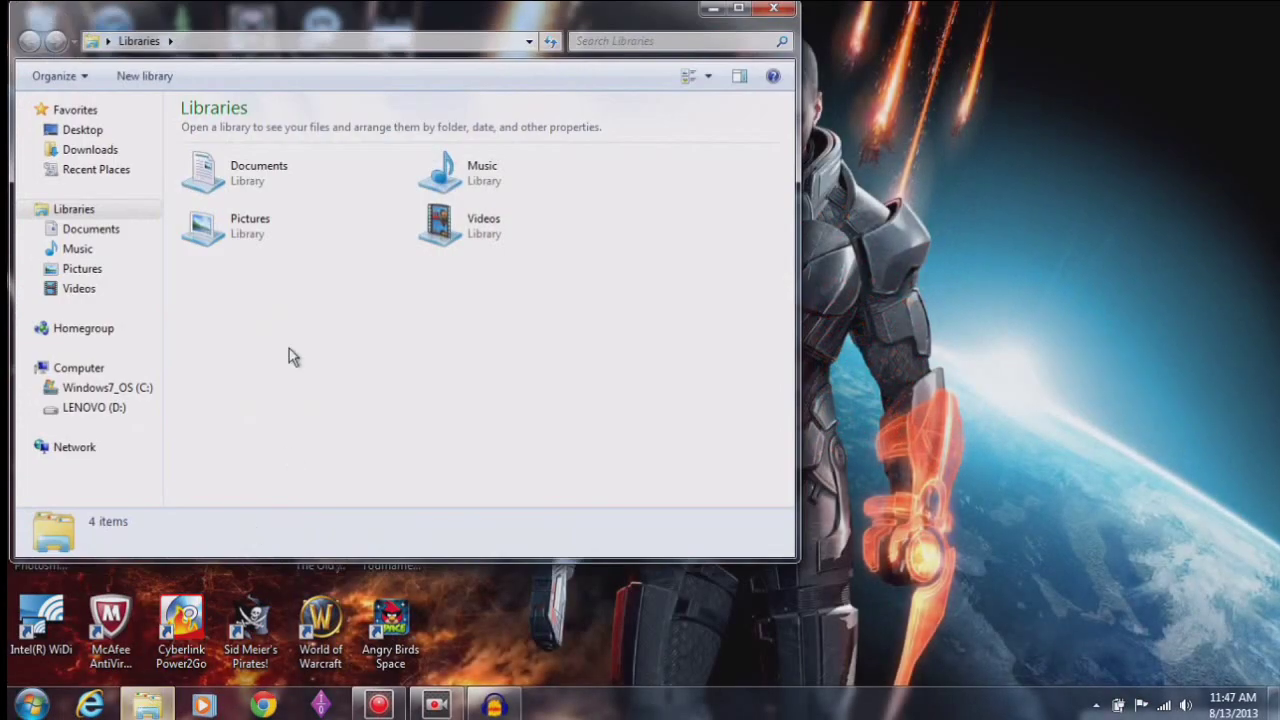
{"action": "double_click", "coordinate": [470, 222]}
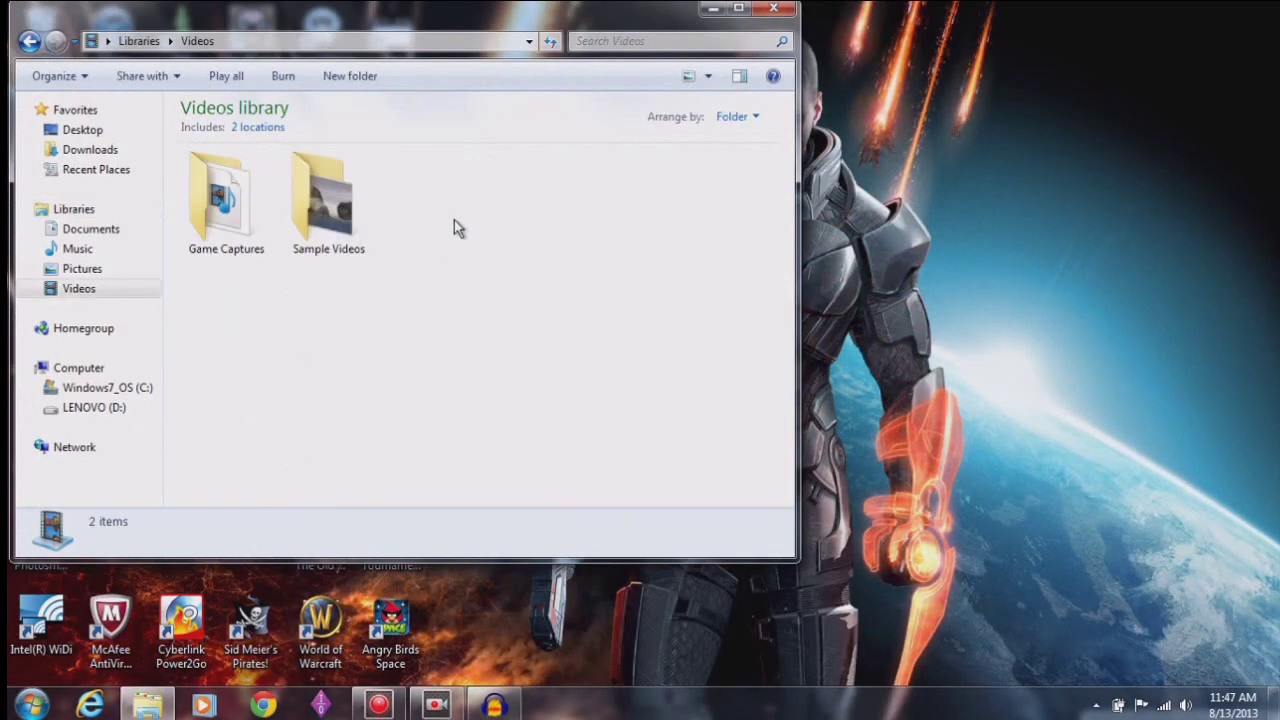
{"action": "double_click", "coordinate": [238, 228]}
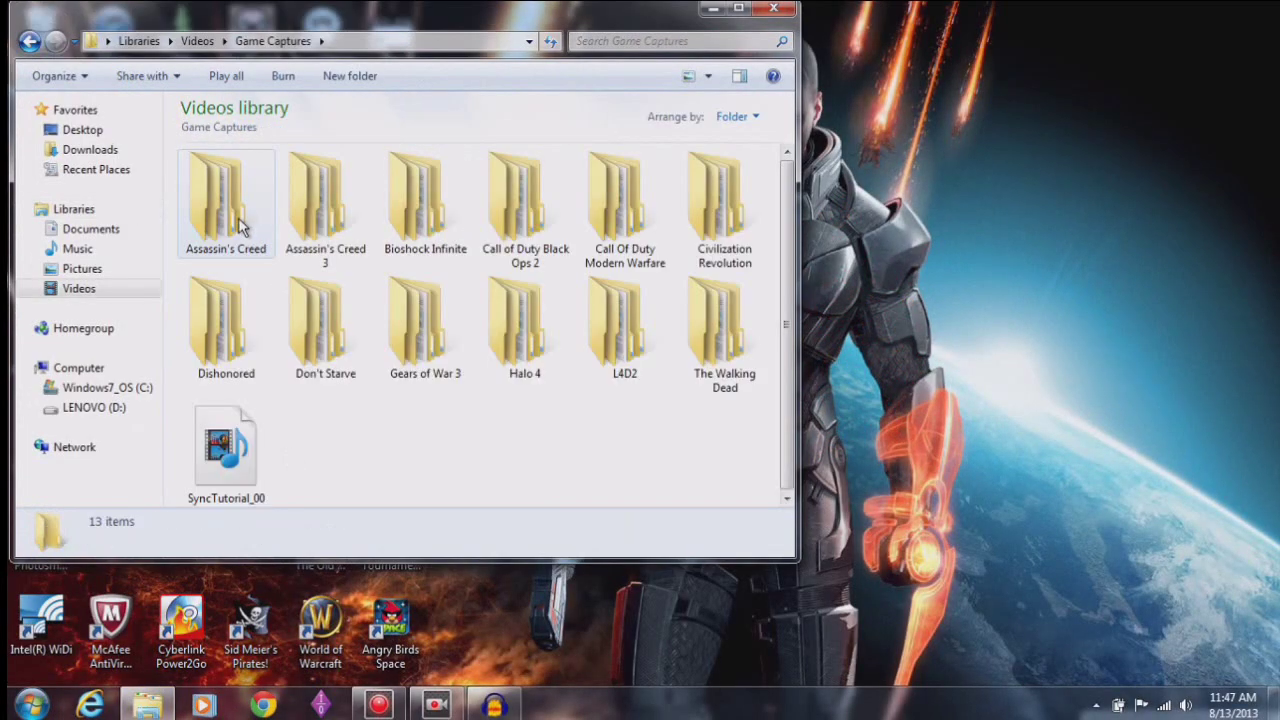
{"action": "double_click", "coordinate": [447, 214]}
{"action": "double_click", "coordinate": [443, 215]}
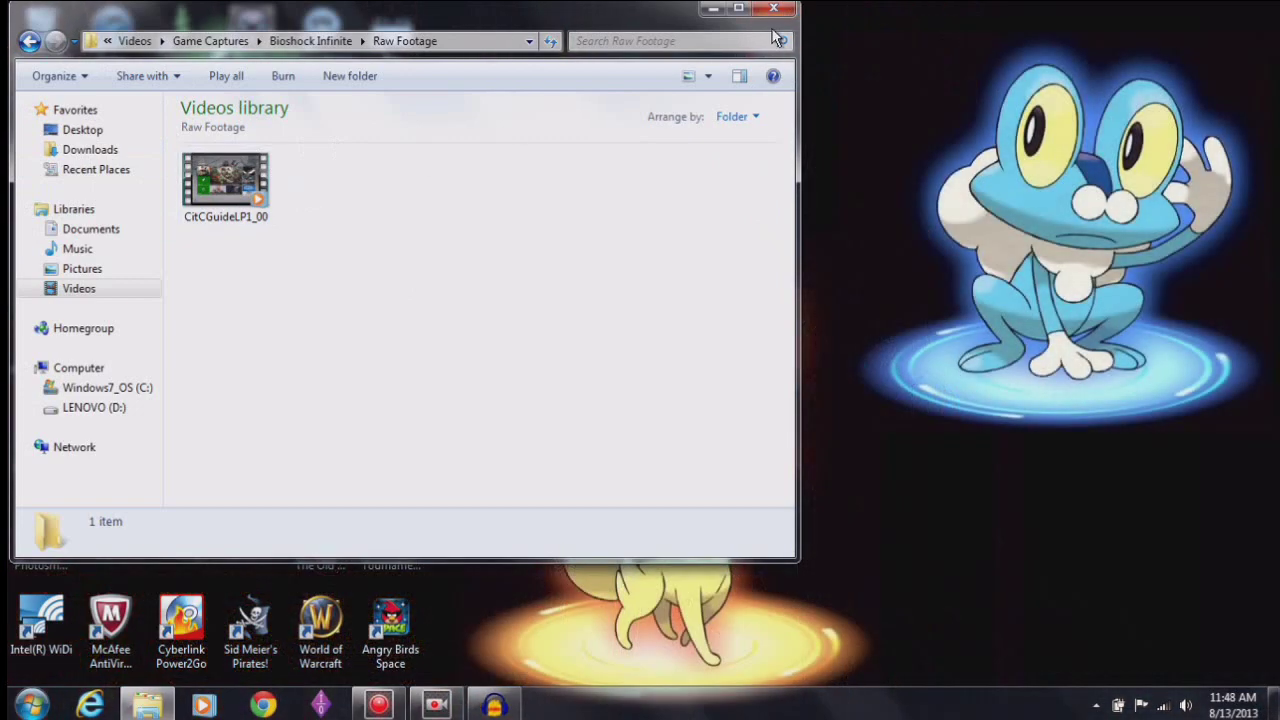
{"action": "left_click", "coordinate": [773, 10]}
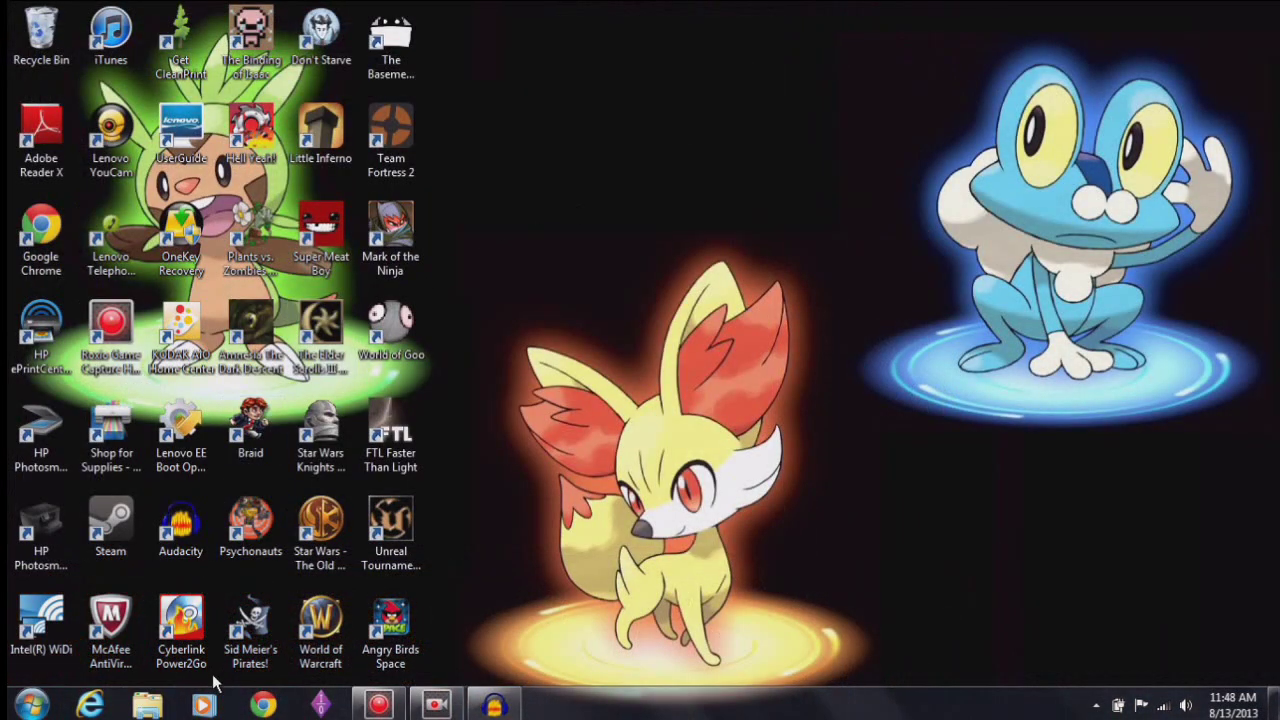
Check the Music > Game Capture Narrations > Bioshock Infinite narration folder, then close the browser.
{"action": "left_click", "coordinate": [147, 707]}
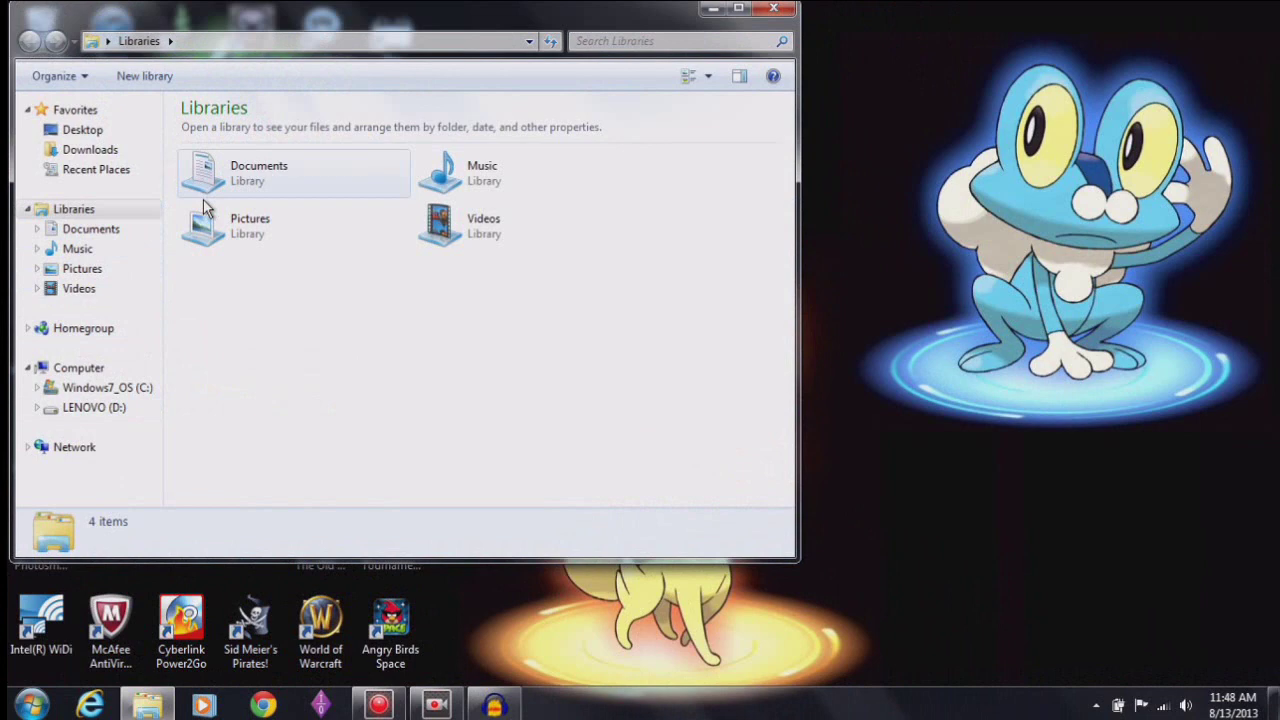
{"action": "left_click", "coordinate": [76, 250]}
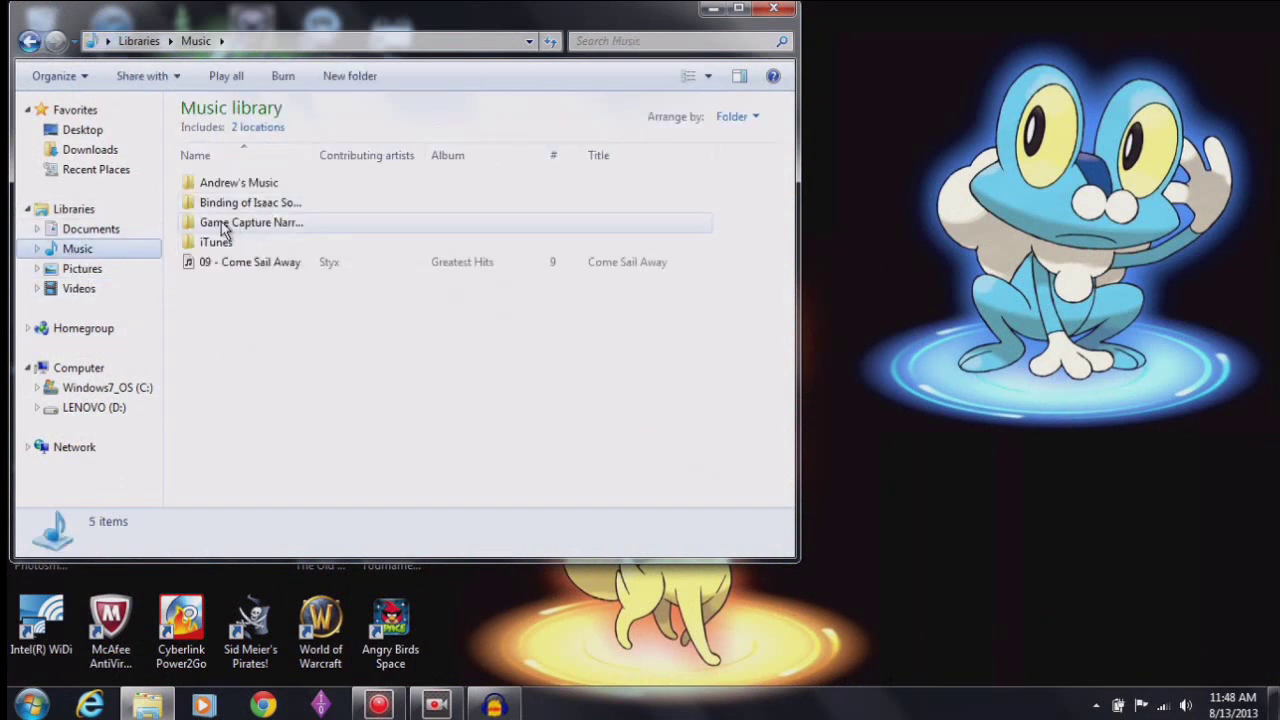
{"action": "double_click", "coordinate": [217, 224]}
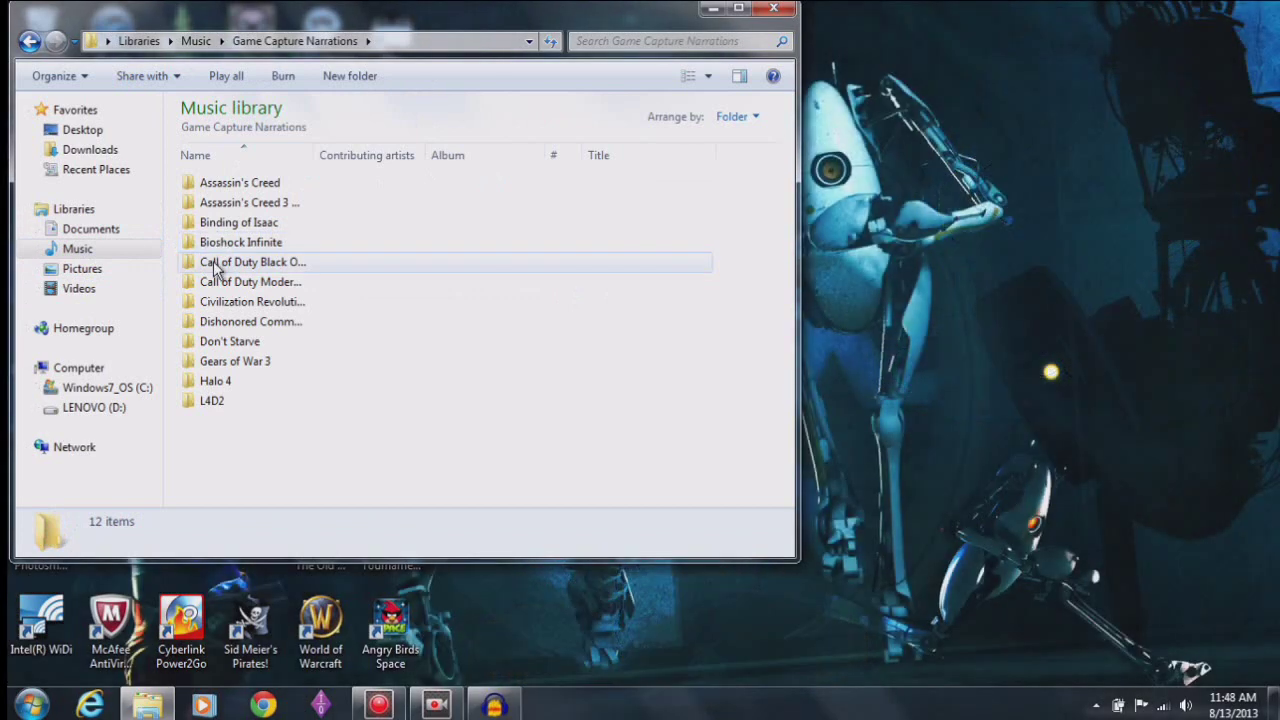
{"action": "double_click", "coordinate": [205, 245]}
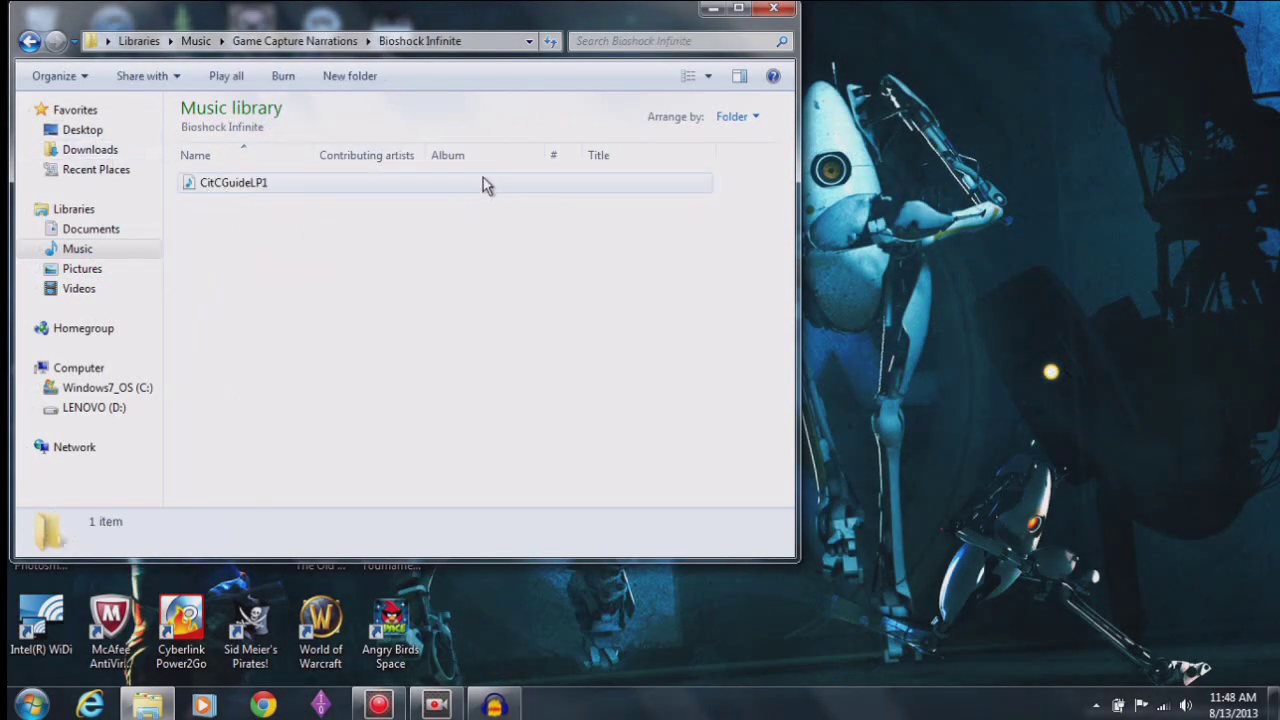
{"action": "left_click", "coordinate": [770, 10]}
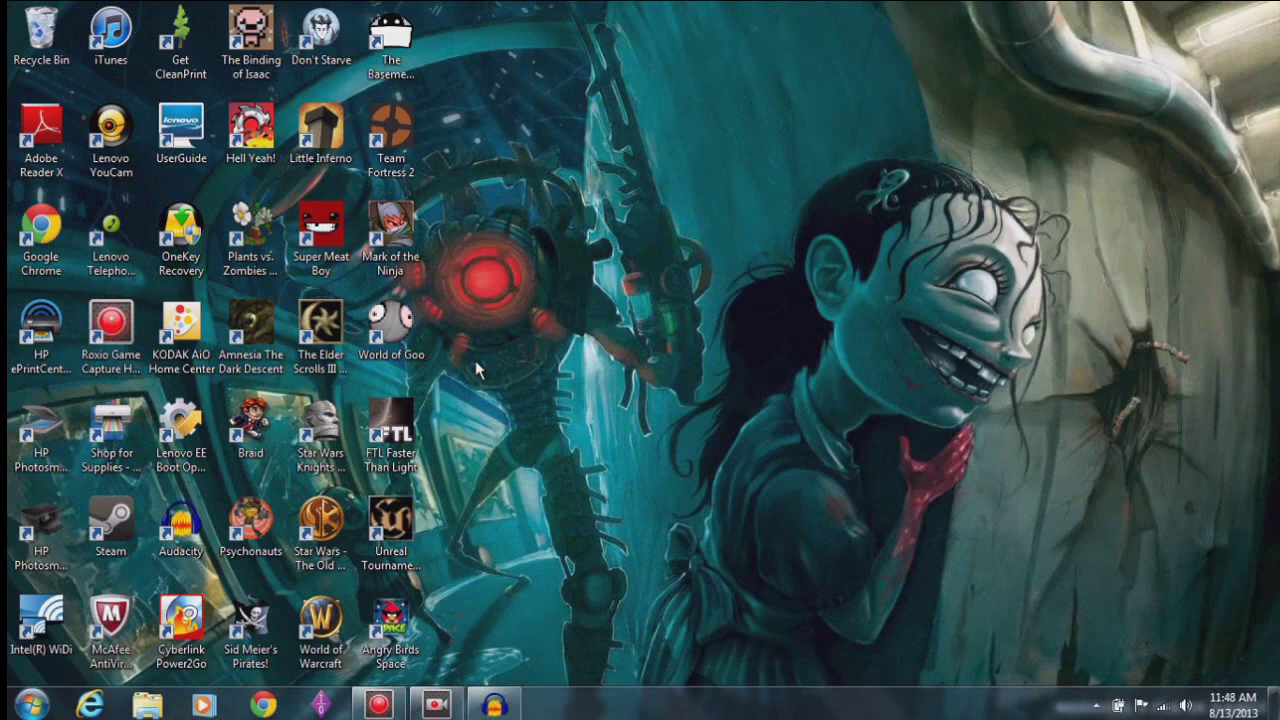
Bring up Roxio's running capture window, recording SyncTutorial at 00:04:18.
{"action": "left_click", "coordinate": [378, 705]}
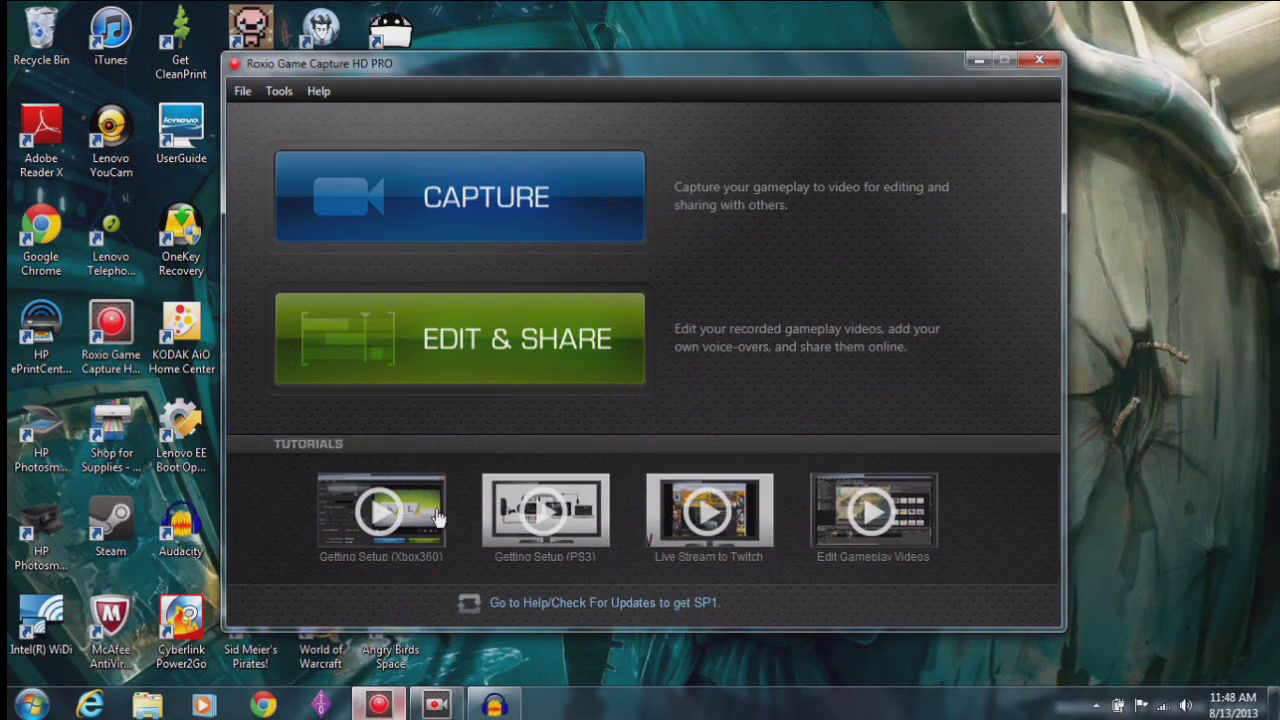
{"action": "left_click", "coordinate": [379, 706]}
{"action": "left_click", "coordinate": [436, 705]}
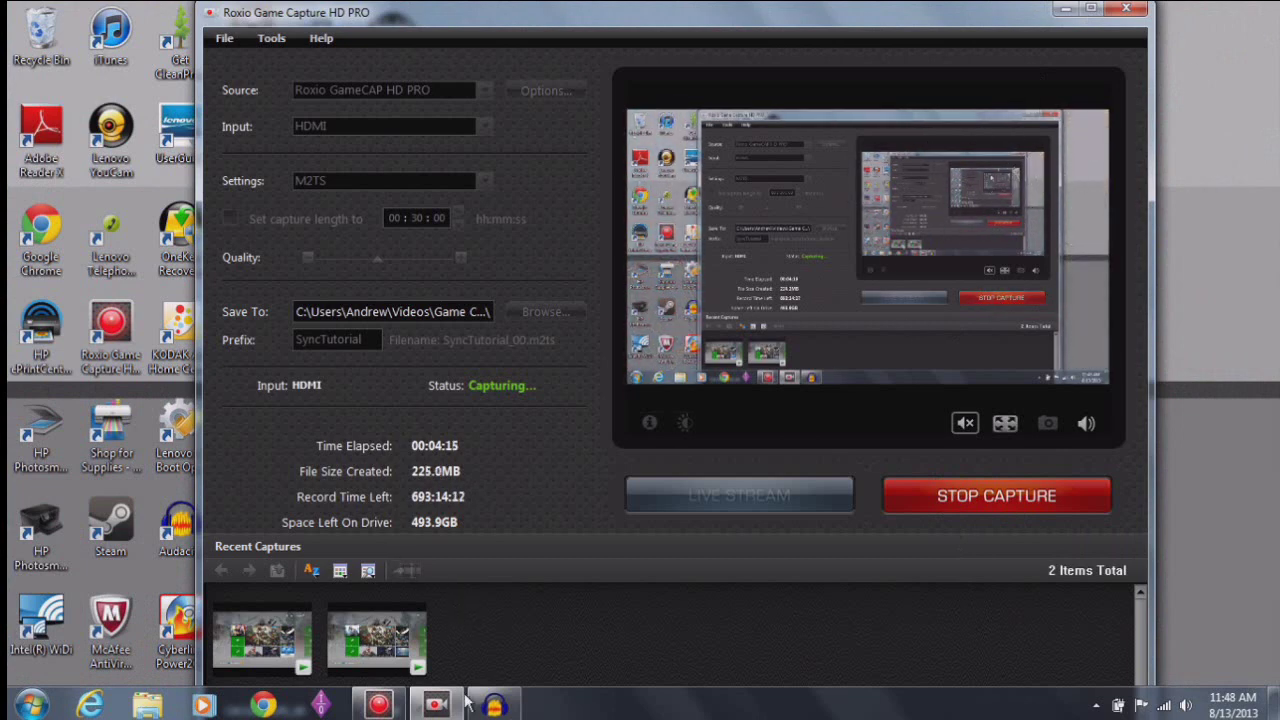
{"action": "mouse_move", "coordinate": [494, 706]}
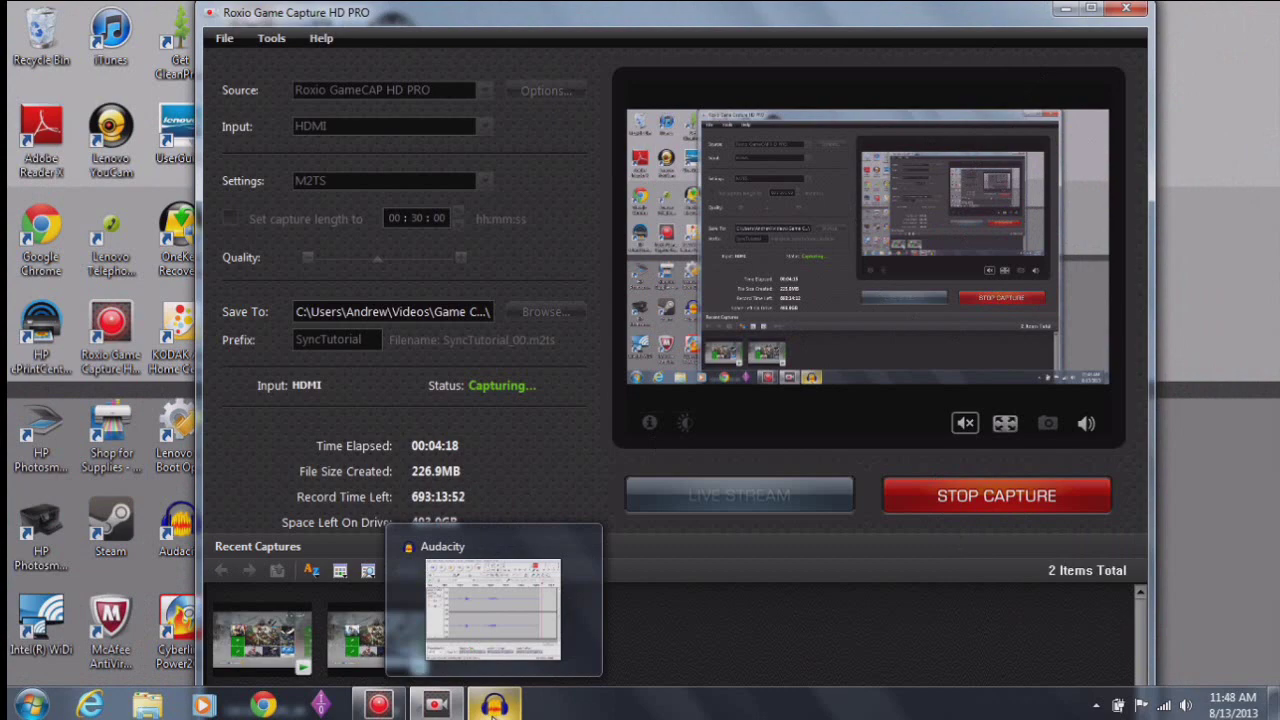
Check Audacity's narration running past 4:30, then minimize the Roxio capture and Audacity windows.
{"action": "left_click", "coordinate": [494, 706]}
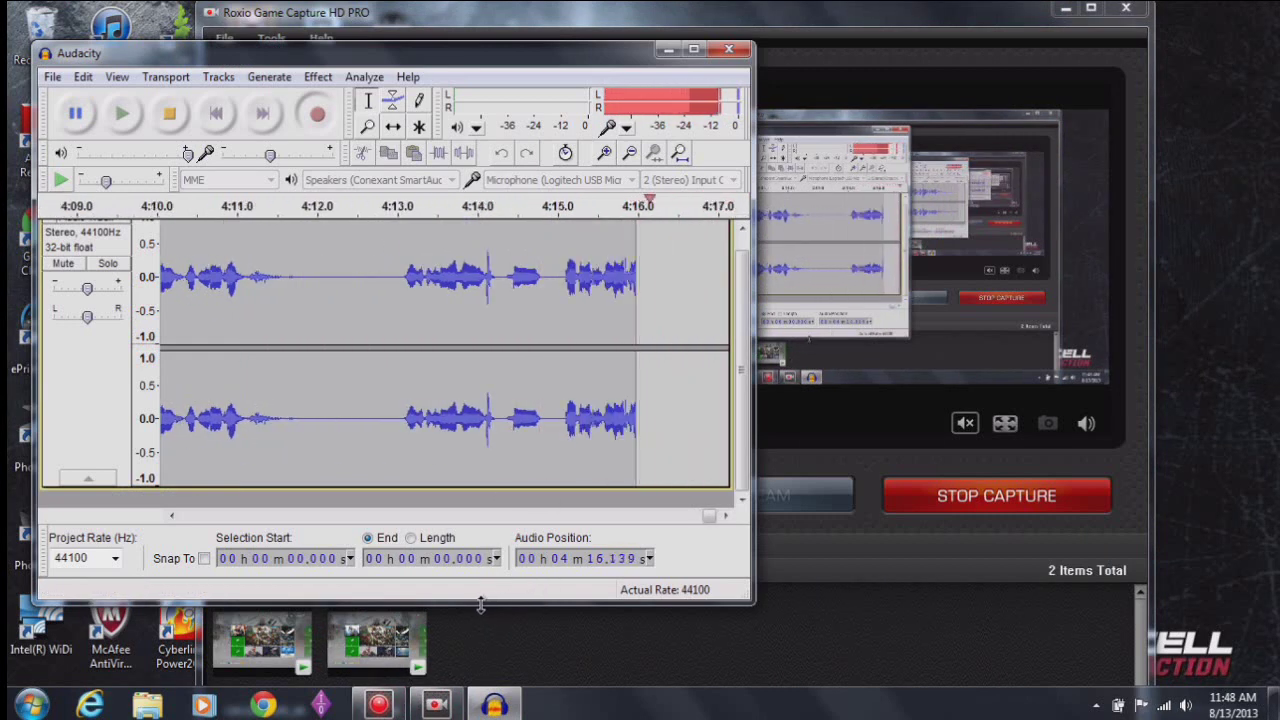
{"action": "left_click", "coordinate": [415, 708]}
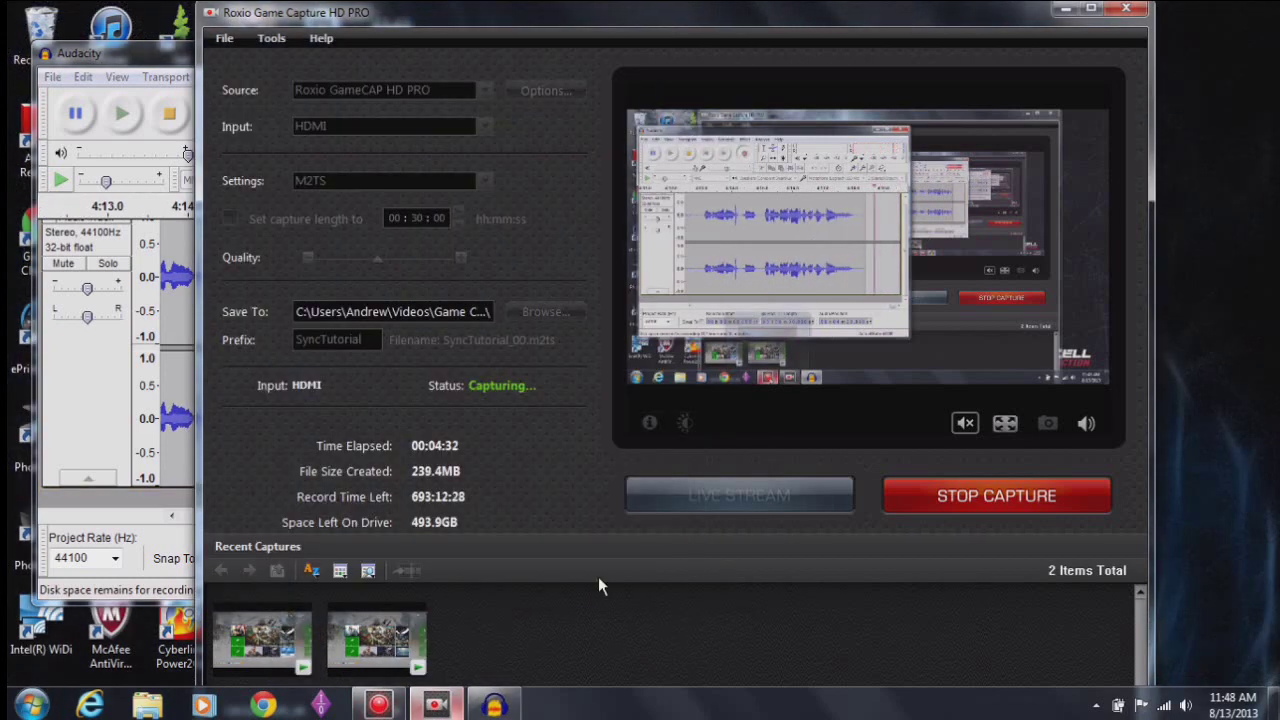
{"action": "left_click", "coordinate": [1063, 10]}
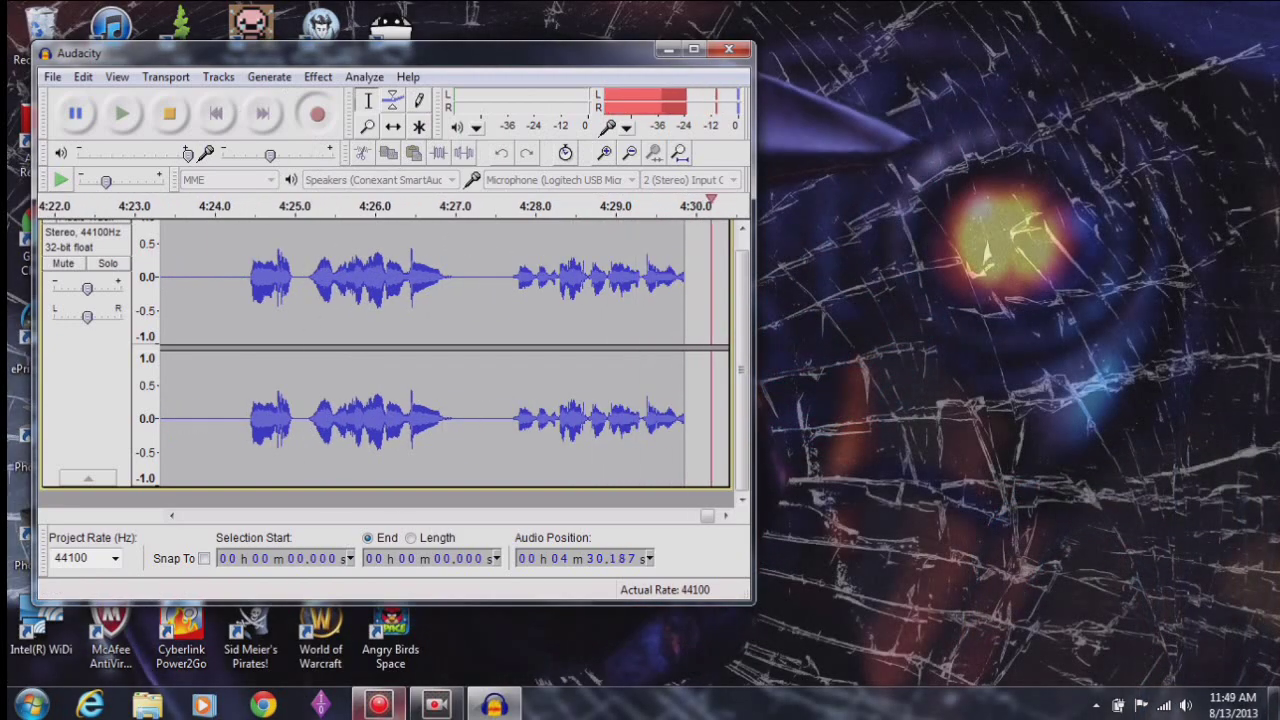
{"action": "left_click", "coordinate": [508, 708]}
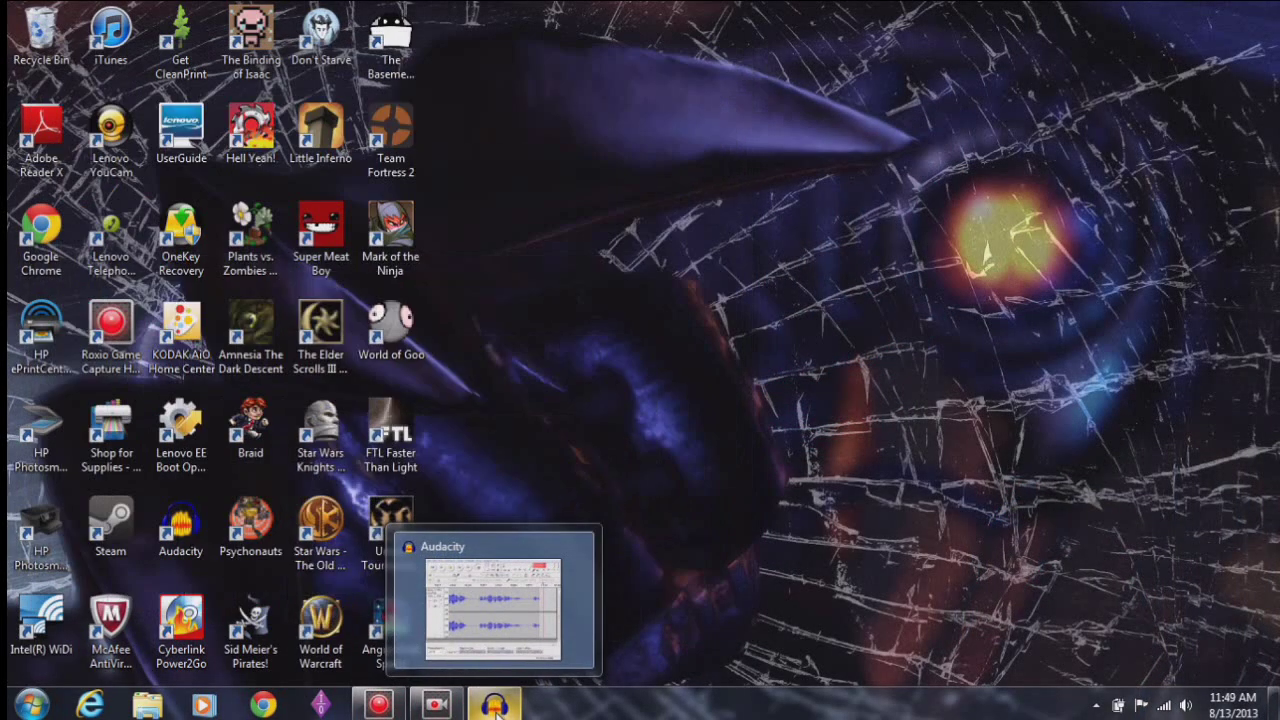
{"action": "mouse_move", "coordinate": [416, 708]}
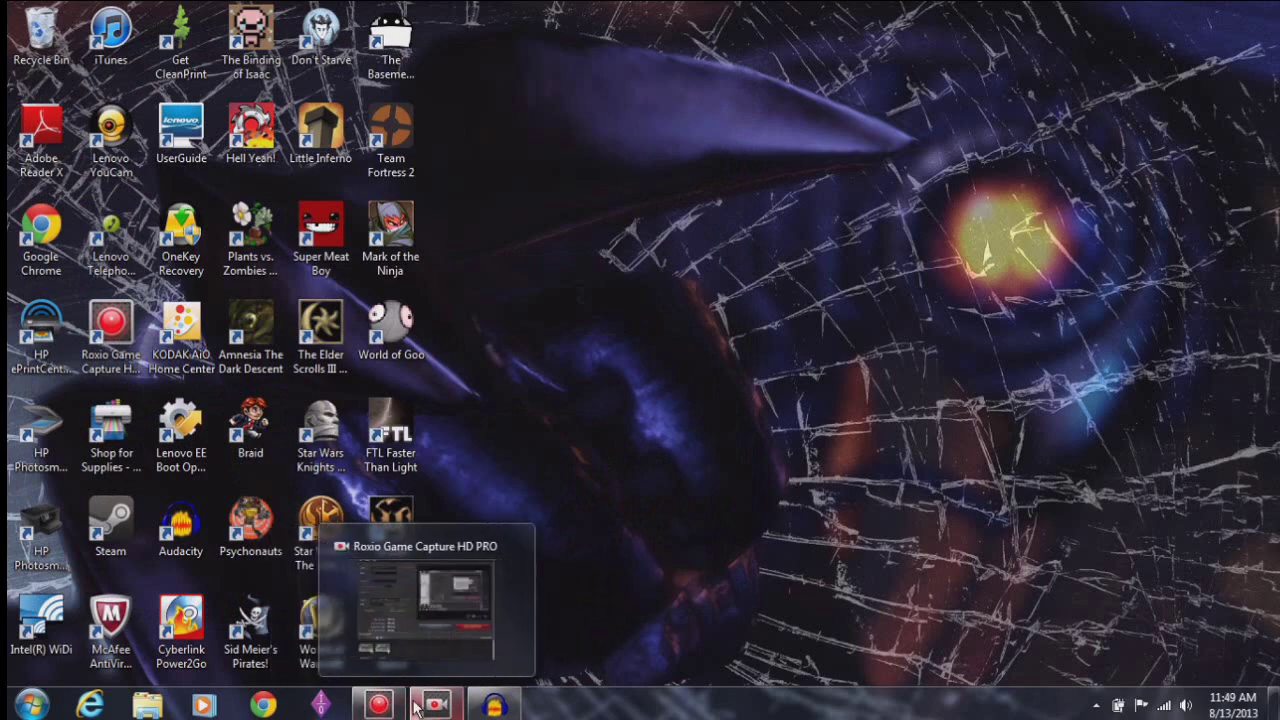
Restore Roxio Game Capture HD PRO and launch VideoWave via EDIT & SHARE.
{"action": "left_click", "coordinate": [417, 708]}
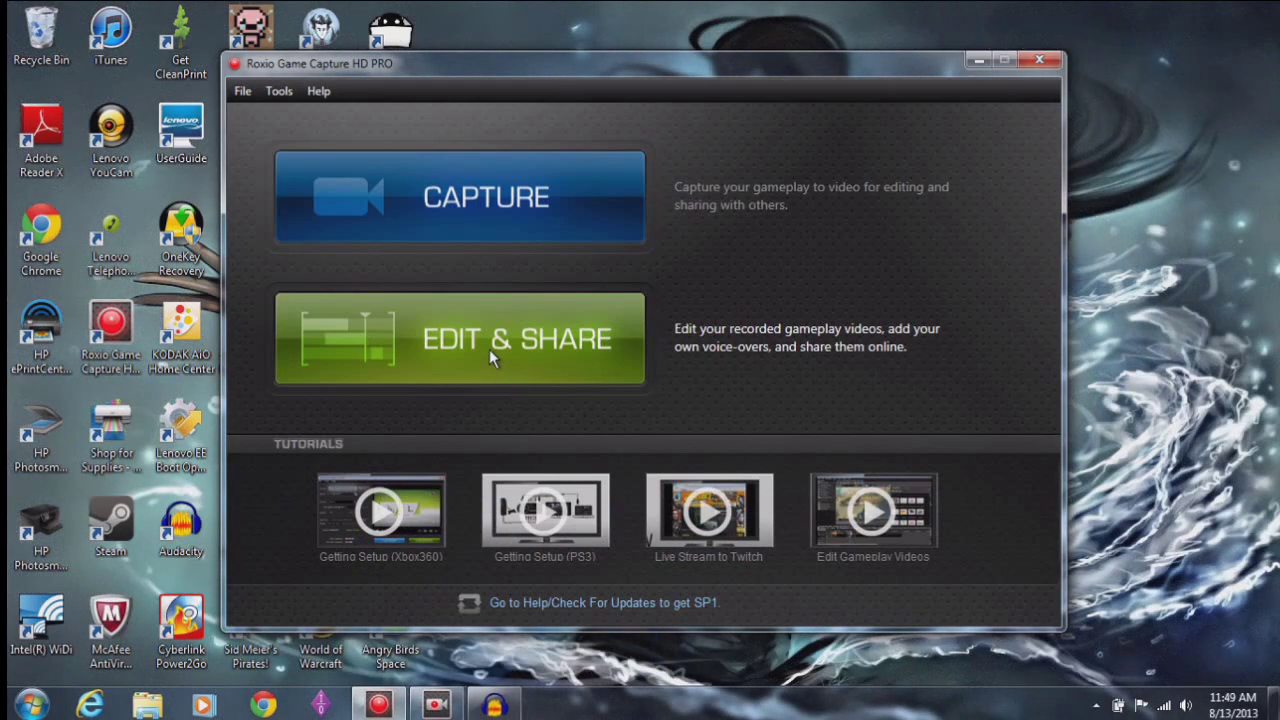
{"action": "left_click", "coordinate": [486, 349]}
{"action": "left_click", "coordinate": [491, 340]}
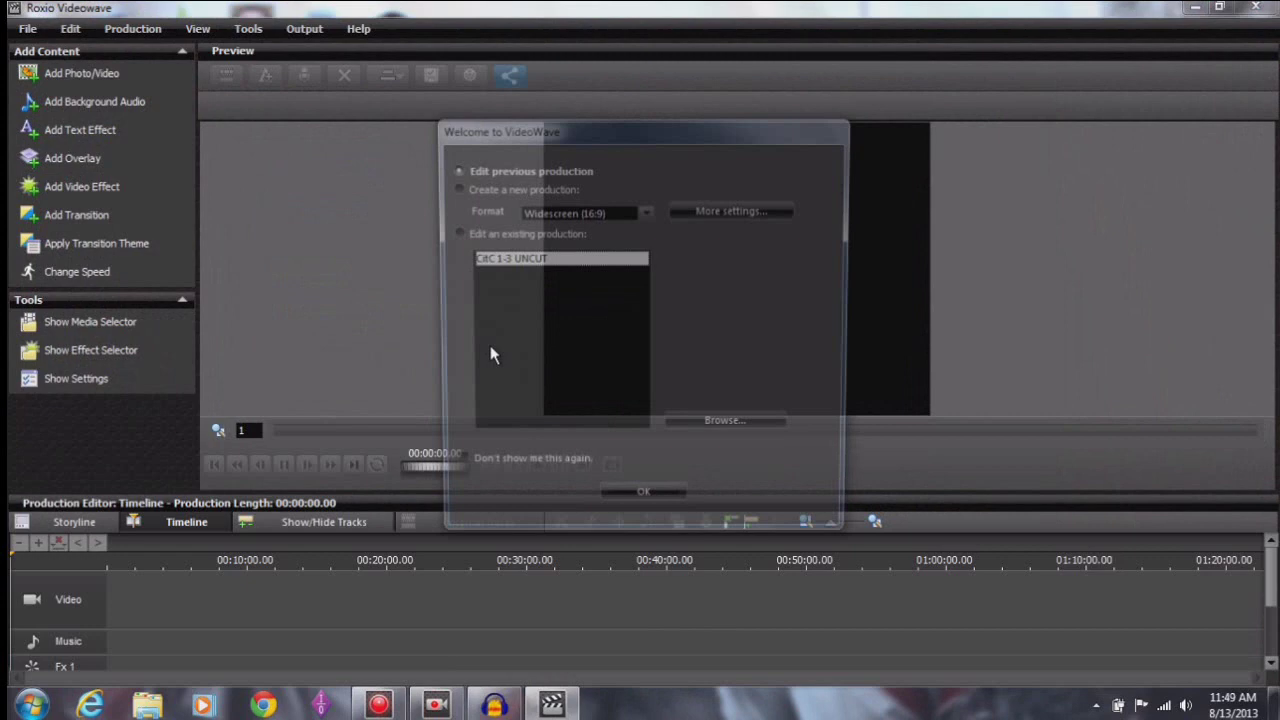
Start a new VideoWave production and add CitCGuideLP1_00.m2ts to the video track.
{"action": "left_click", "coordinate": [453, 189]}
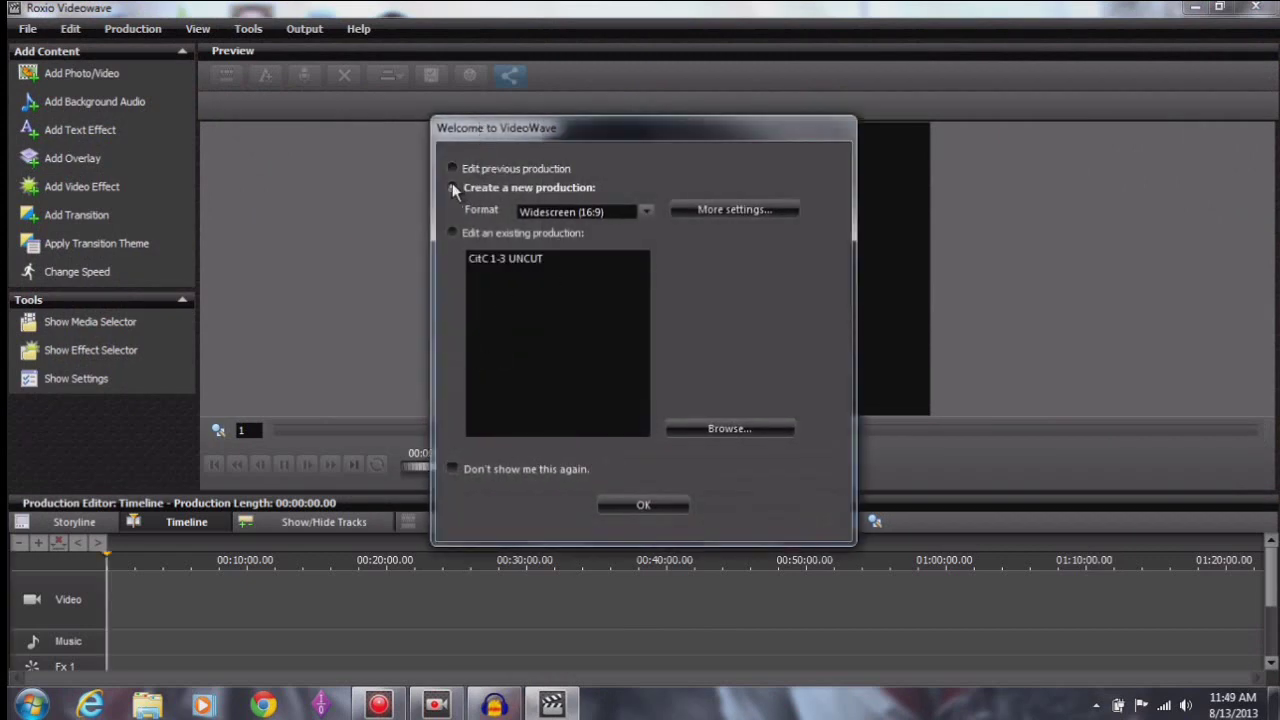
{"action": "left_click", "coordinate": [627, 506]}
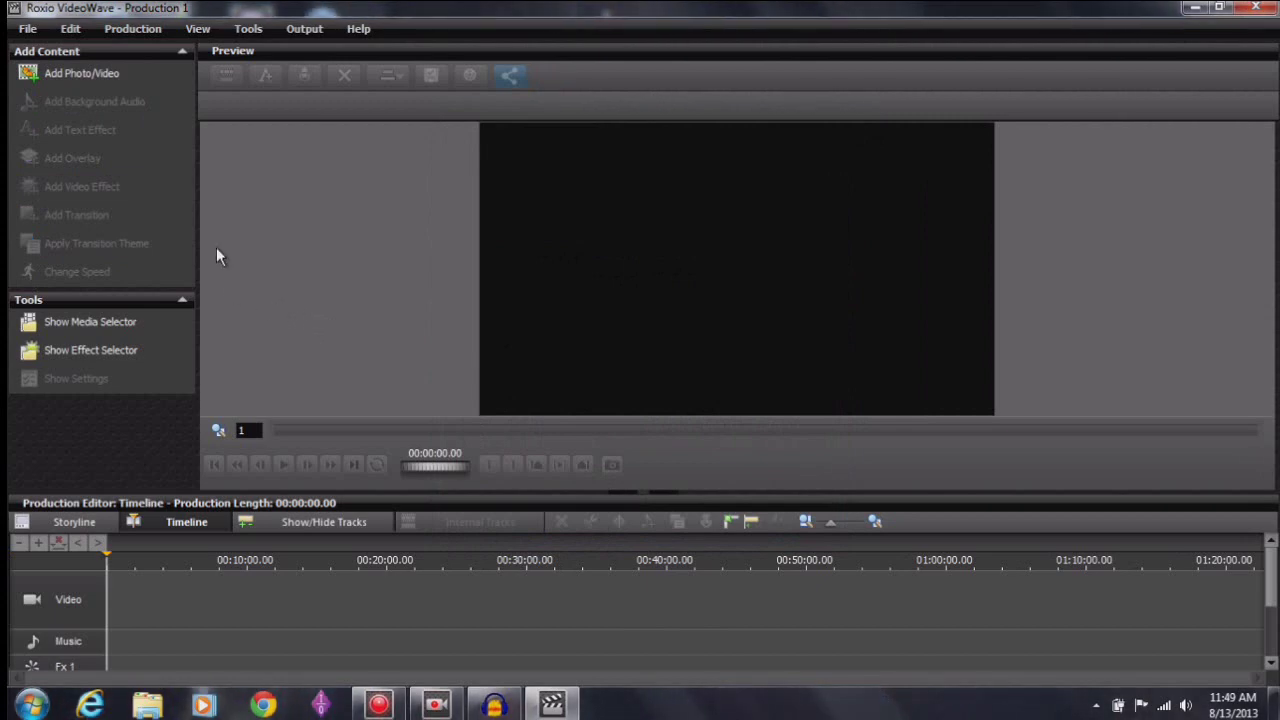
{"action": "left_click", "coordinate": [110, 74]}
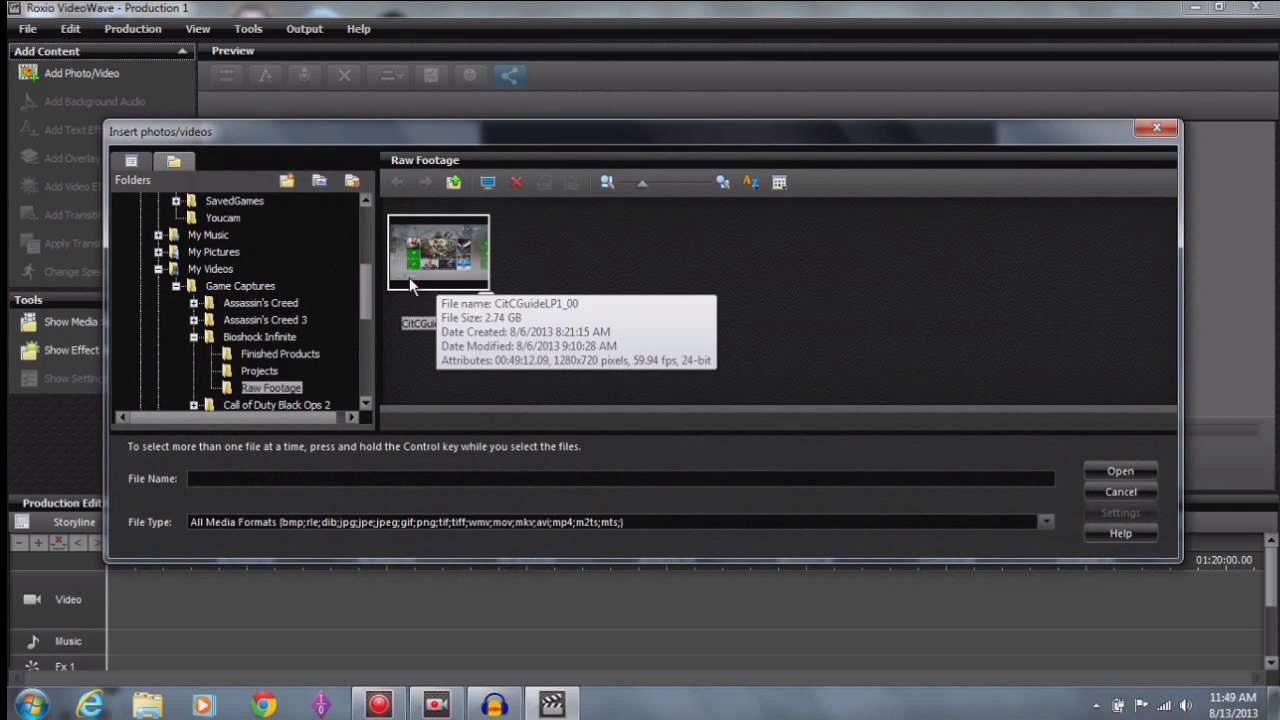
{"action": "double_click", "coordinate": [409, 281]}
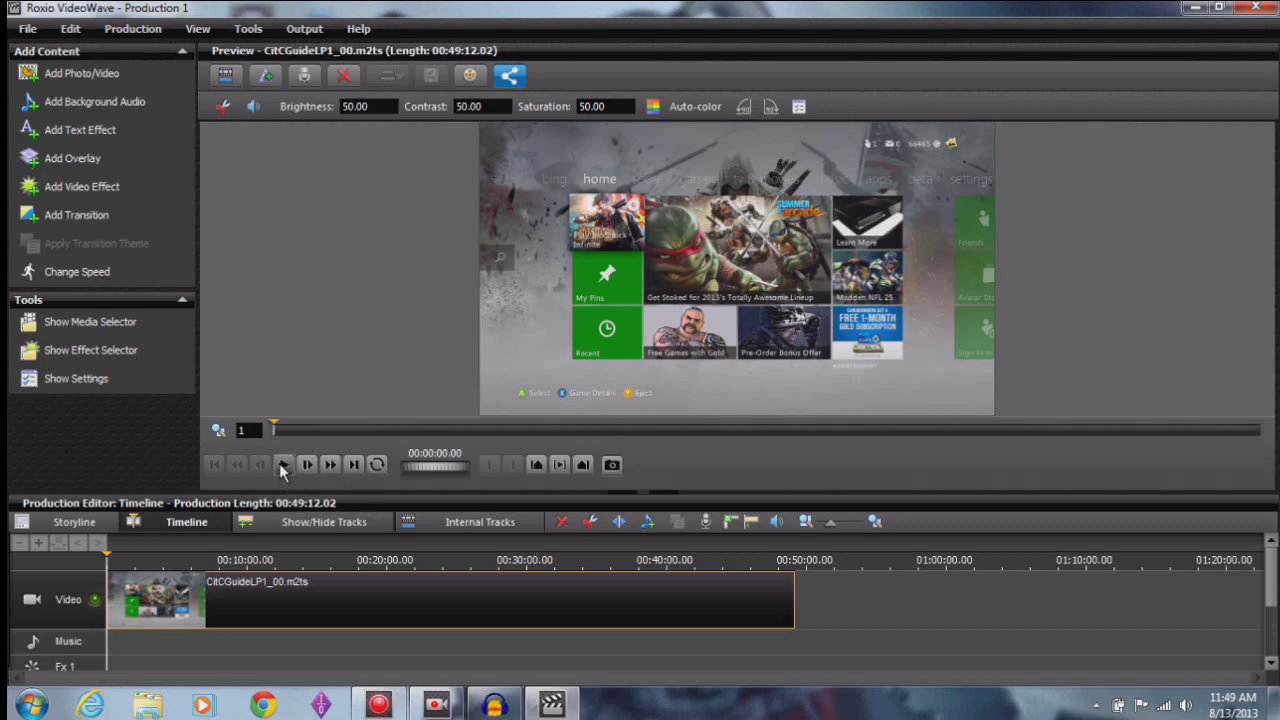
{"action": "left_click", "coordinate": [282, 465]}
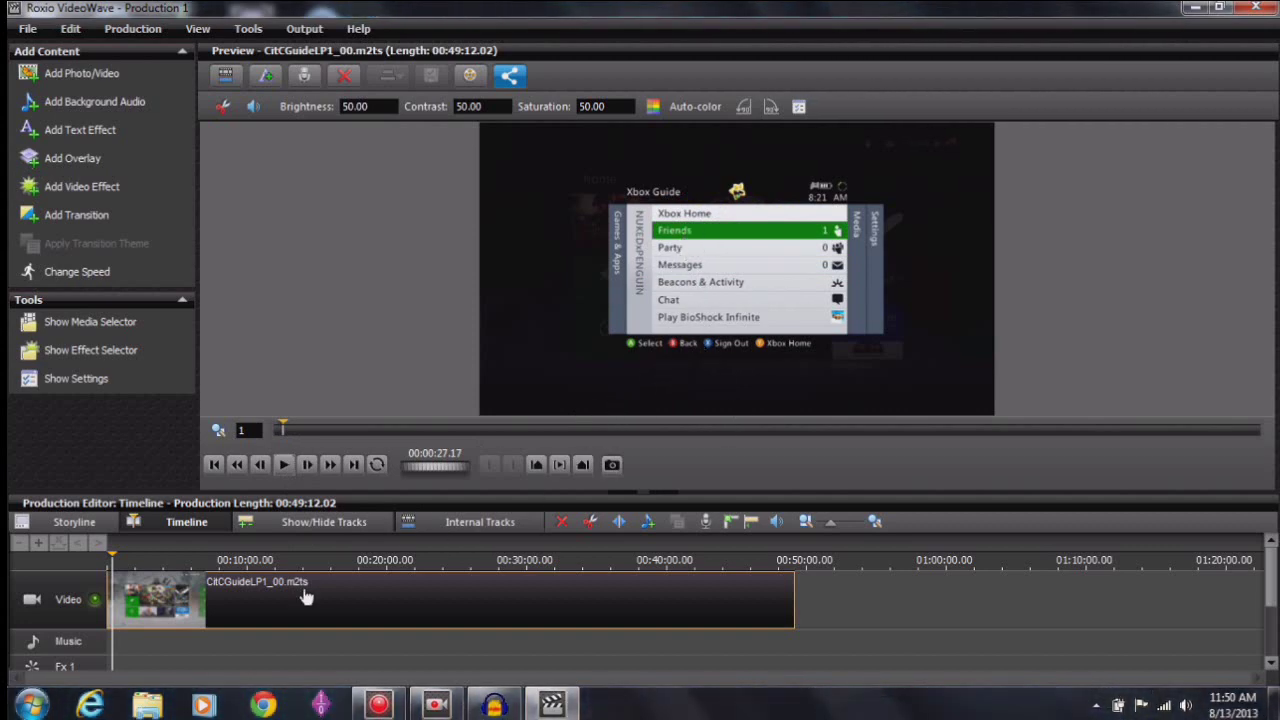
Rewind to the start and add CitCGuideLP1.wav as background audio on the music track.
{"action": "left_click", "coordinate": [212, 467]}
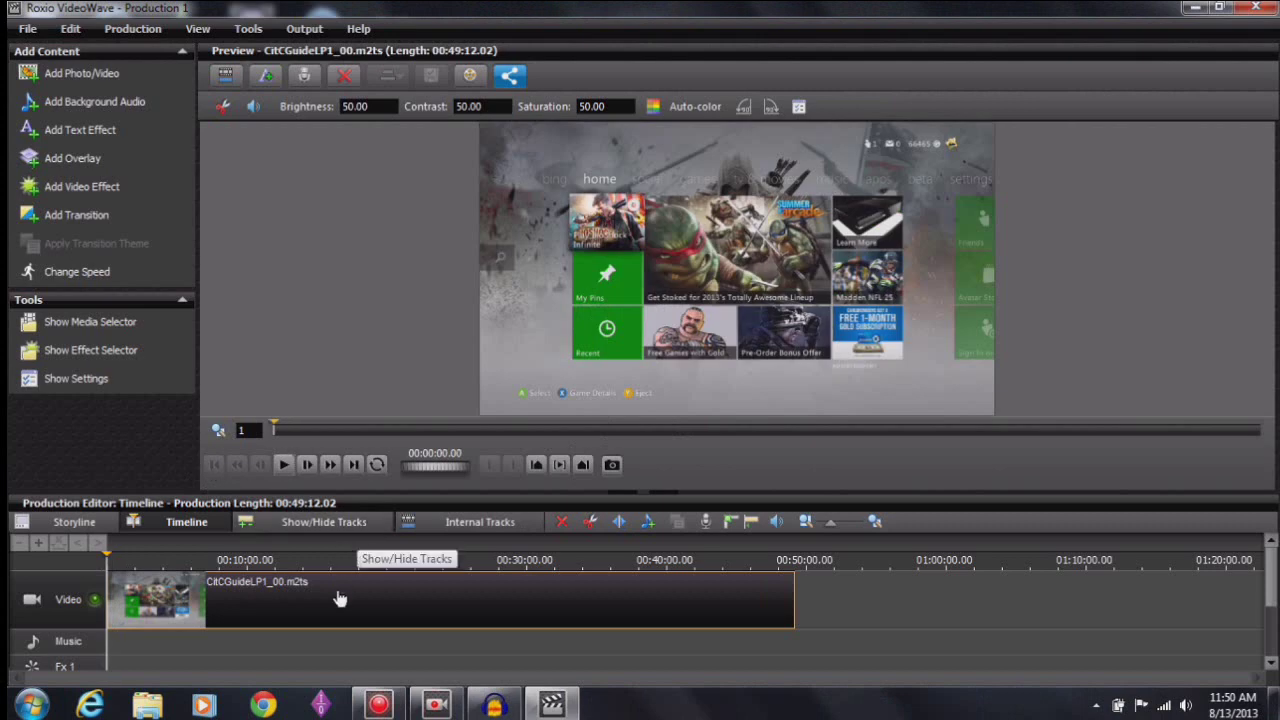
{"action": "left_click", "coordinate": [96, 104]}
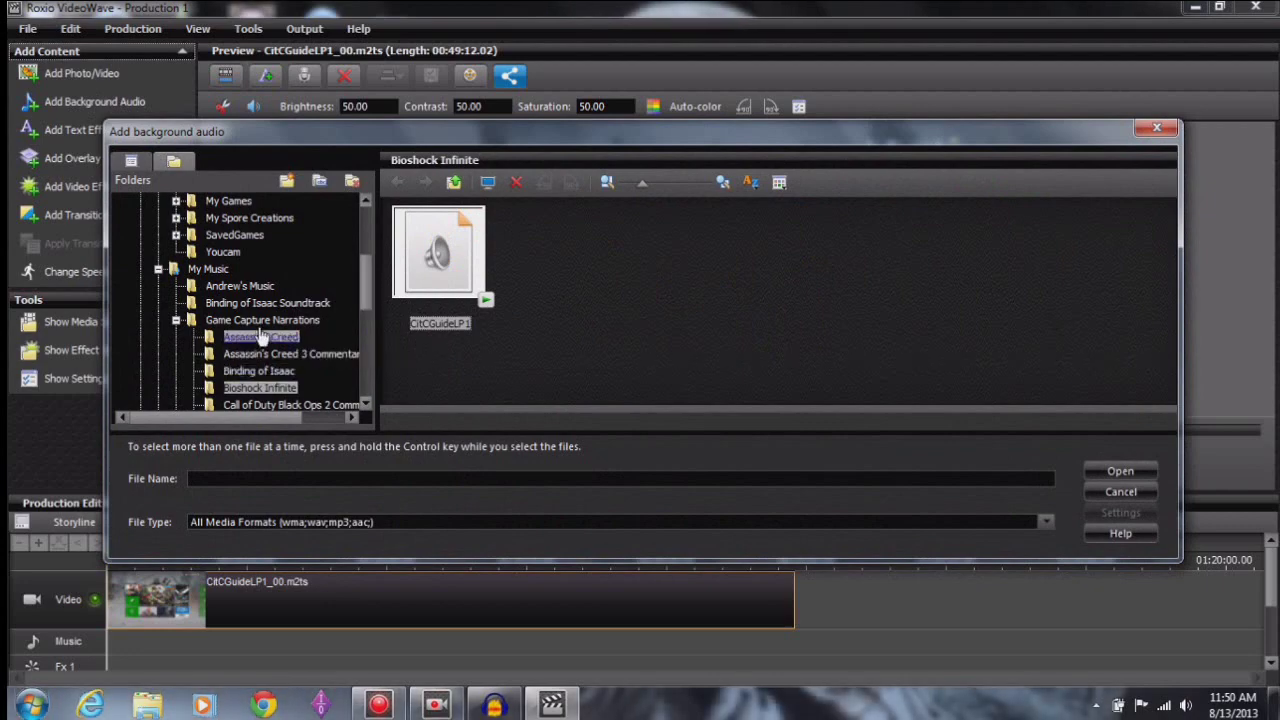
{"action": "double_click", "coordinate": [442, 245]}
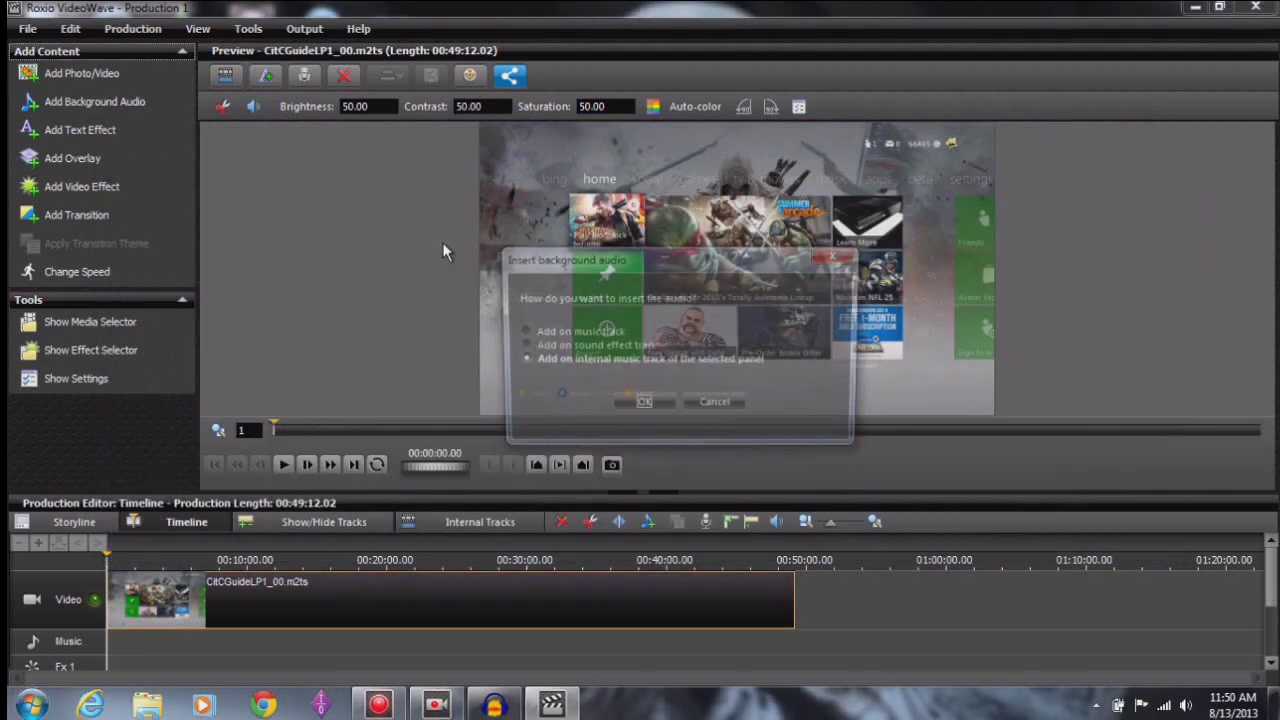
{"action": "left_click", "coordinate": [519, 332]}
{"action": "left_click", "coordinate": [642, 405]}
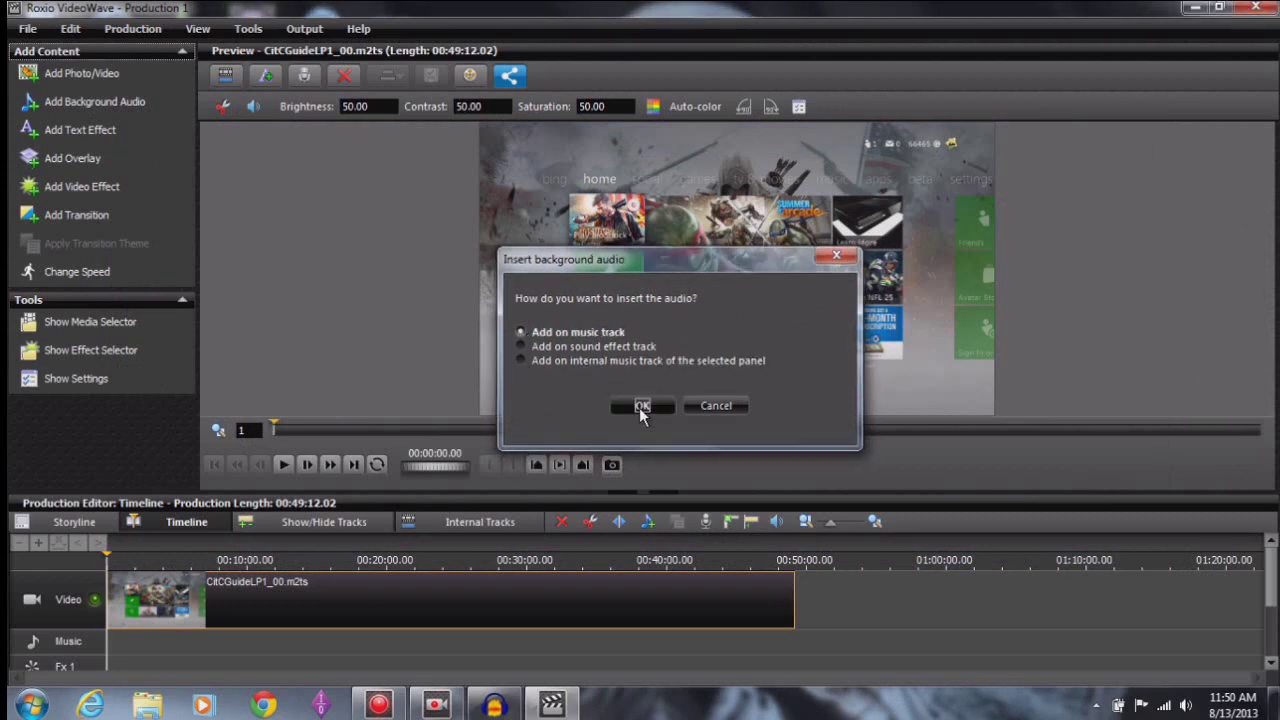
{"action": "left_click", "coordinate": [283, 467]}
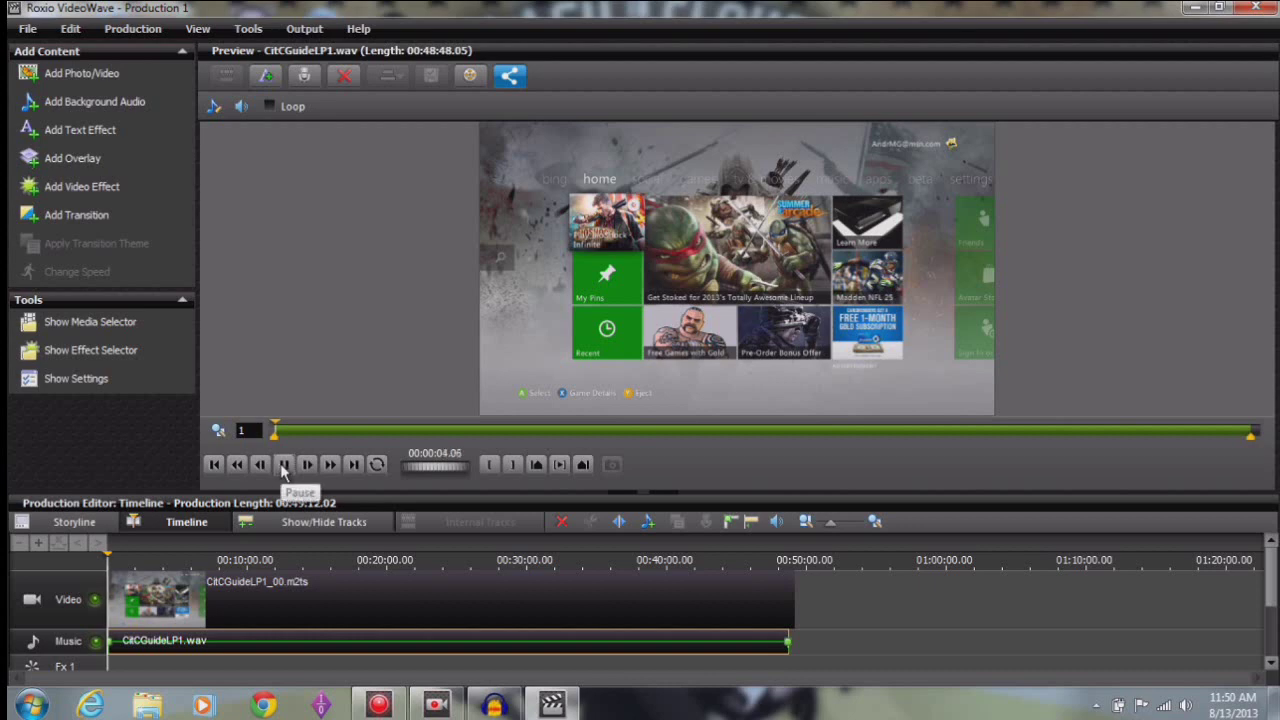
{"action": "key", "text": "XF86AudioRaiseVolume"}
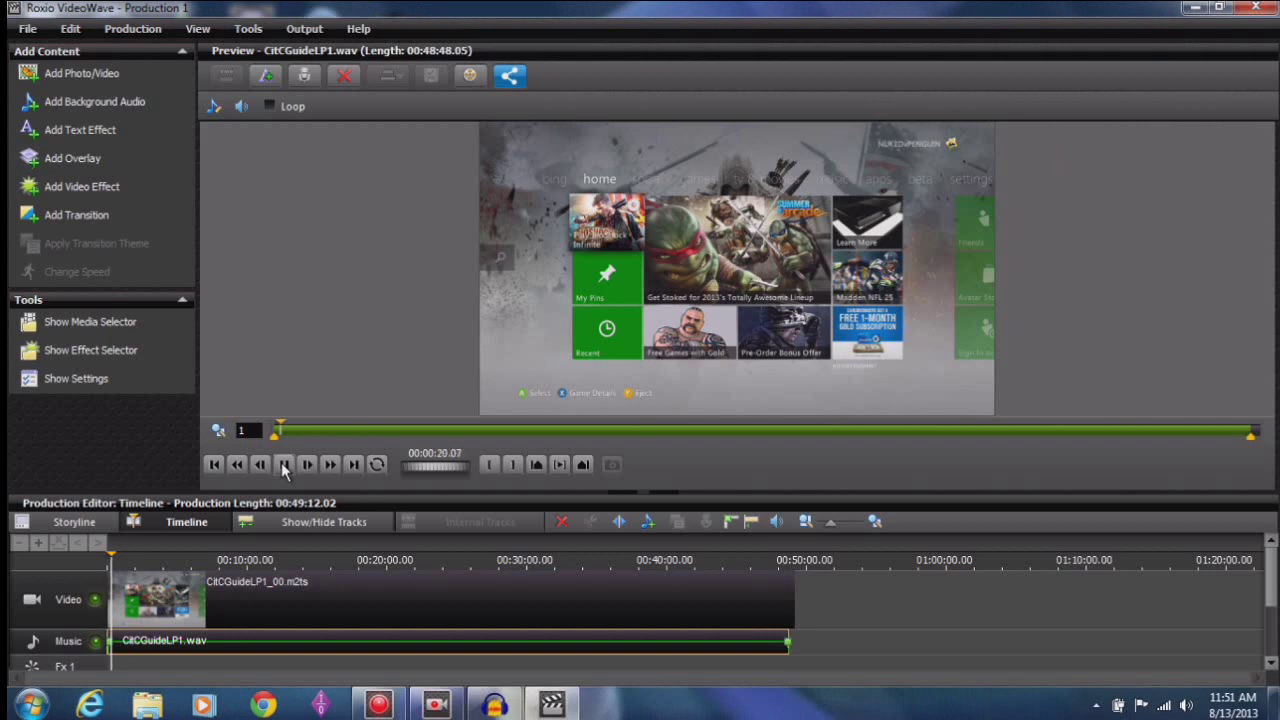
{"action": "left_click", "coordinate": [284, 466]}
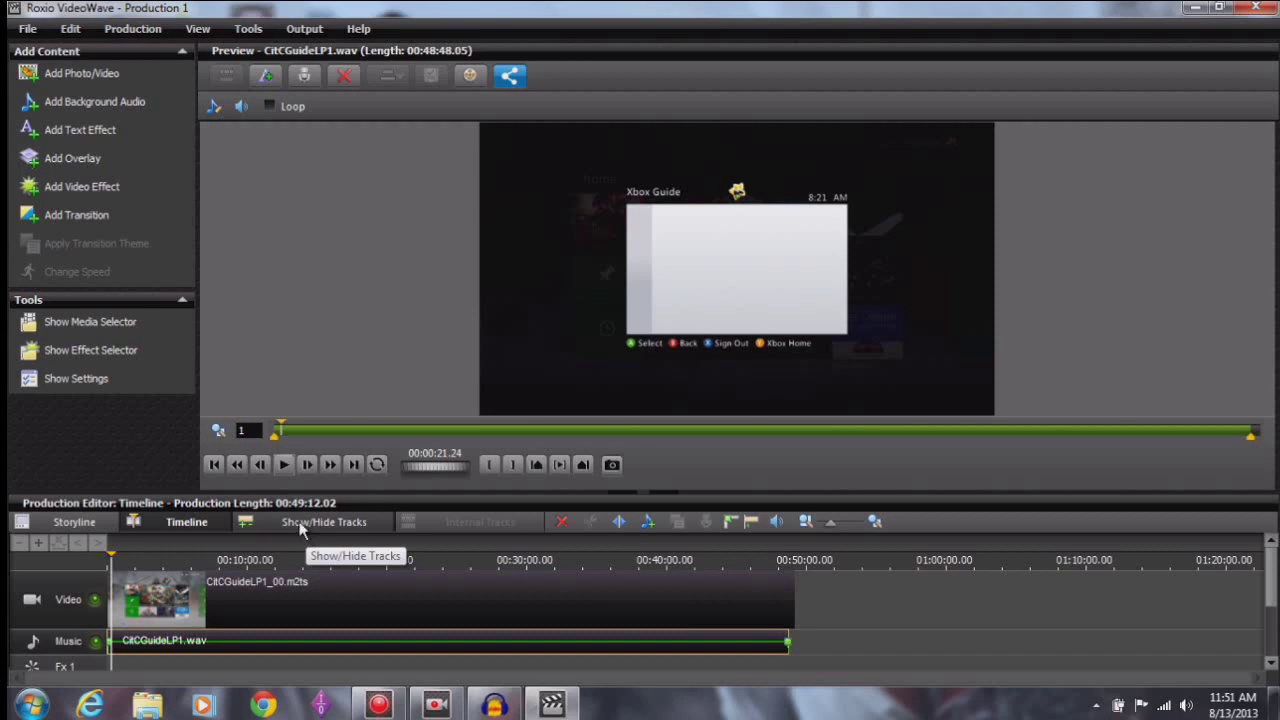
{"action": "left_click", "coordinate": [213, 465]}
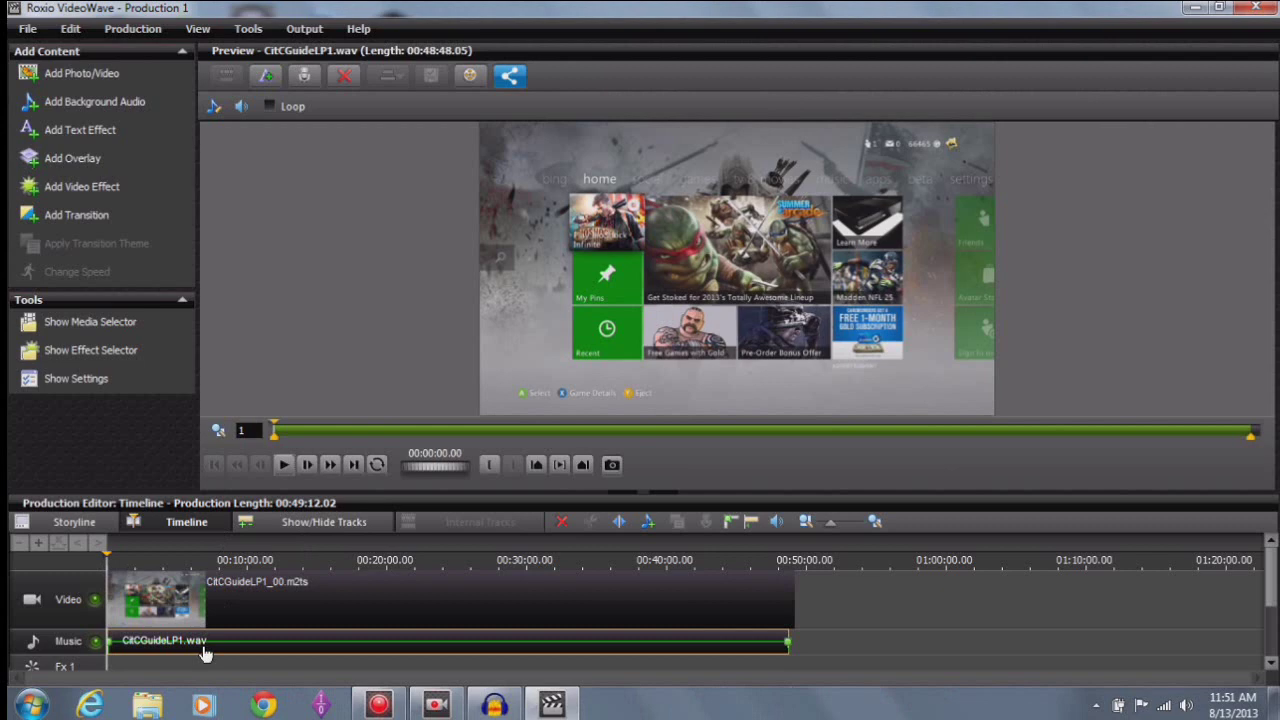
Delete the CitCGuideLP1.wav clip and play the production again from the start.
{"action": "key", "text": "Delete"}
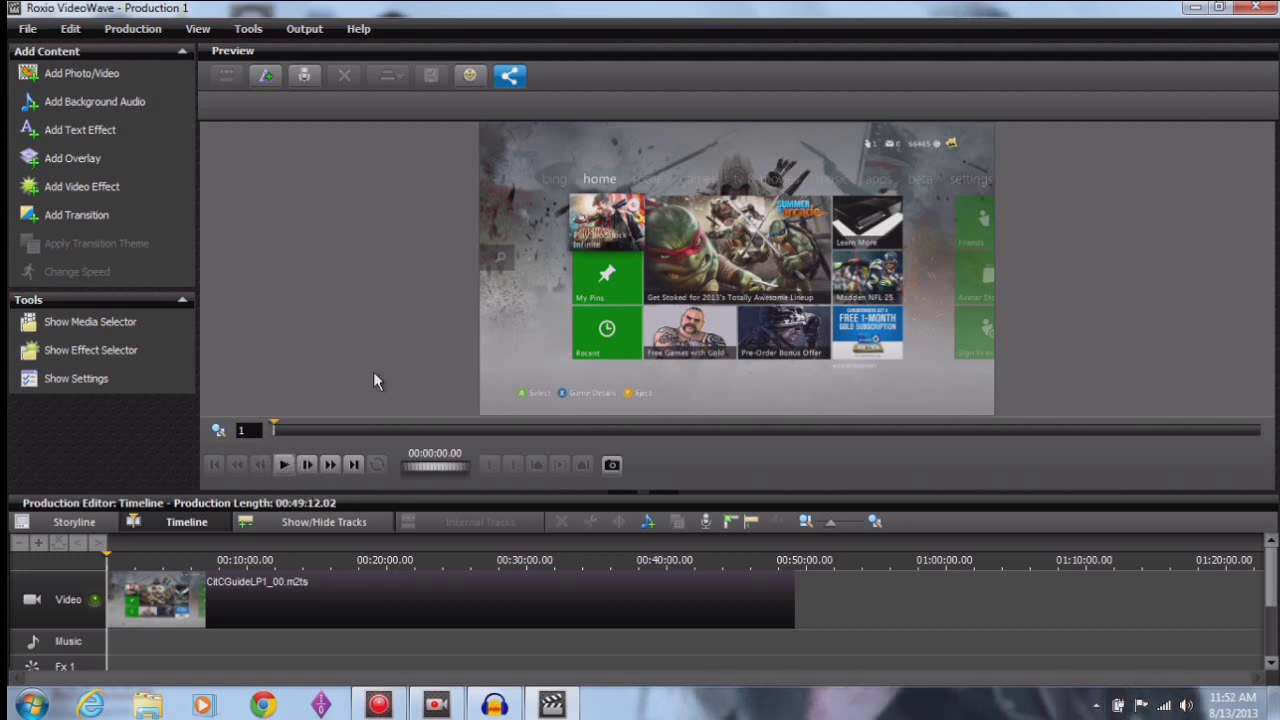
{"action": "left_click", "coordinate": [284, 465]}
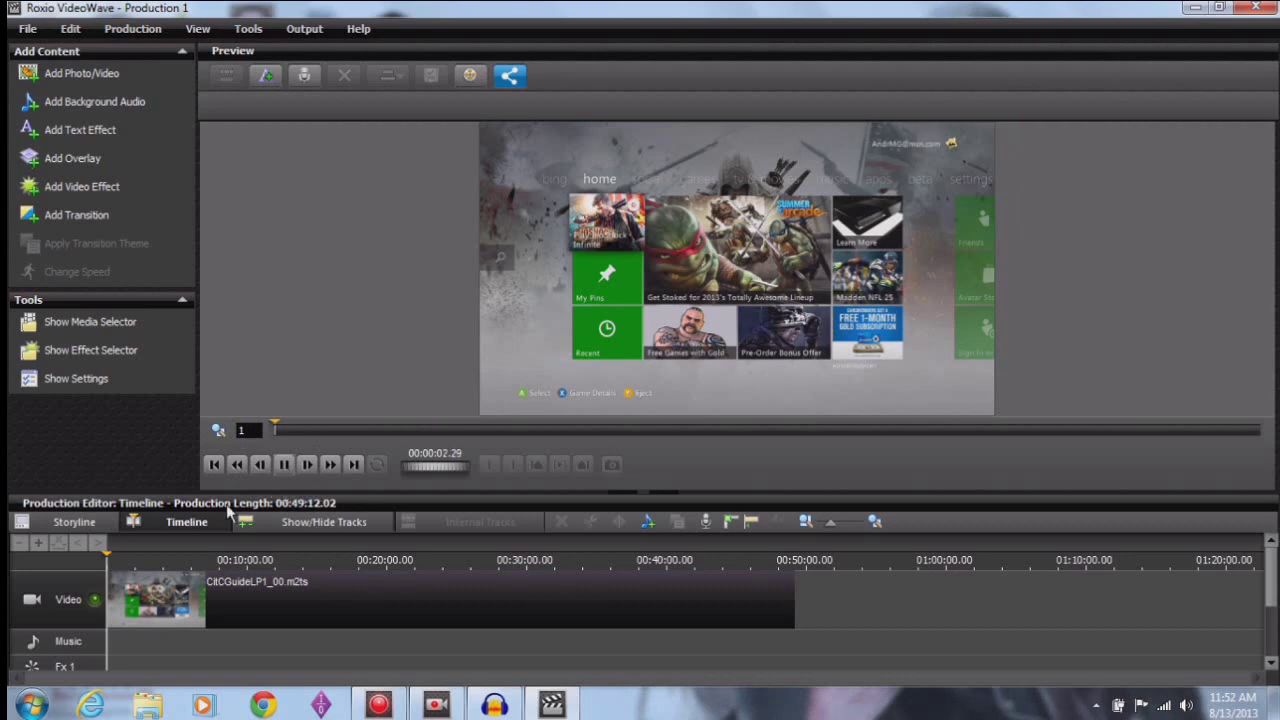
Scrub and play the preview, pausing at 00:00:23.10 in the Xbox Guide footage.
{"action": "left_click_drag", "start_coordinate": [110, 555], "coordinate": [111, 555]}
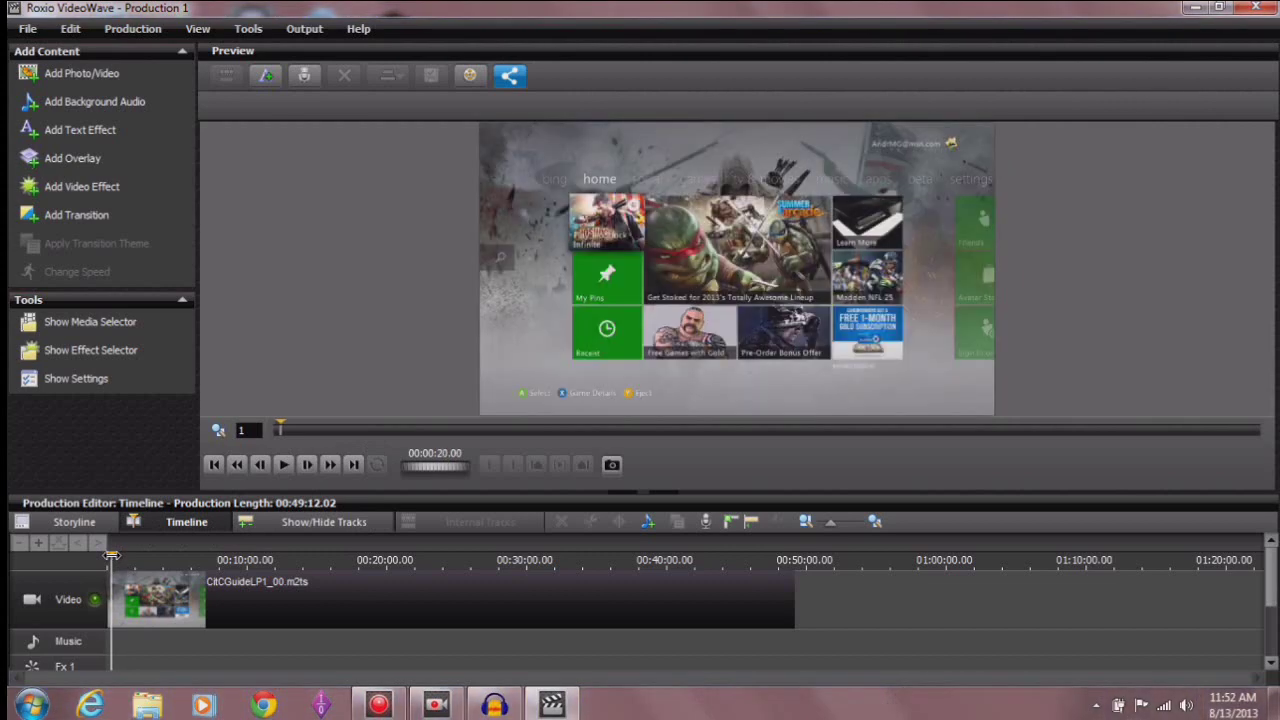
{"action": "left_click", "coordinate": [283, 464]}
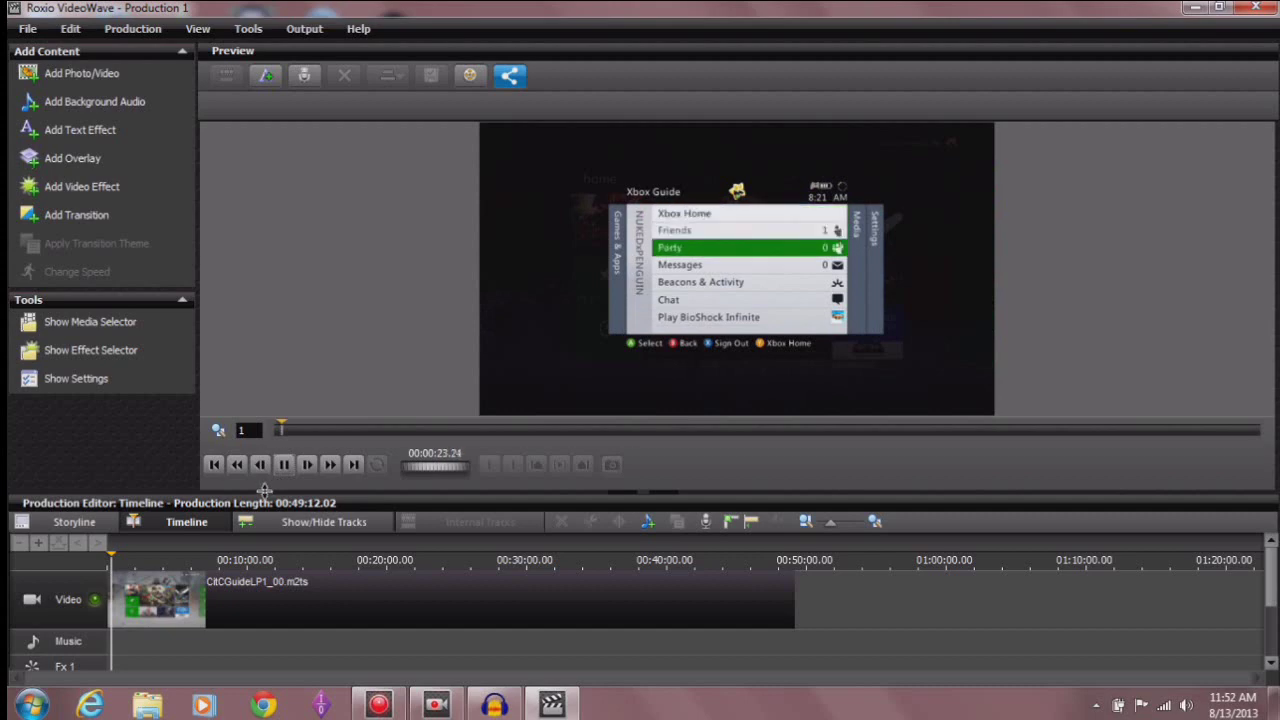
{"action": "left_click", "coordinate": [283, 466]}
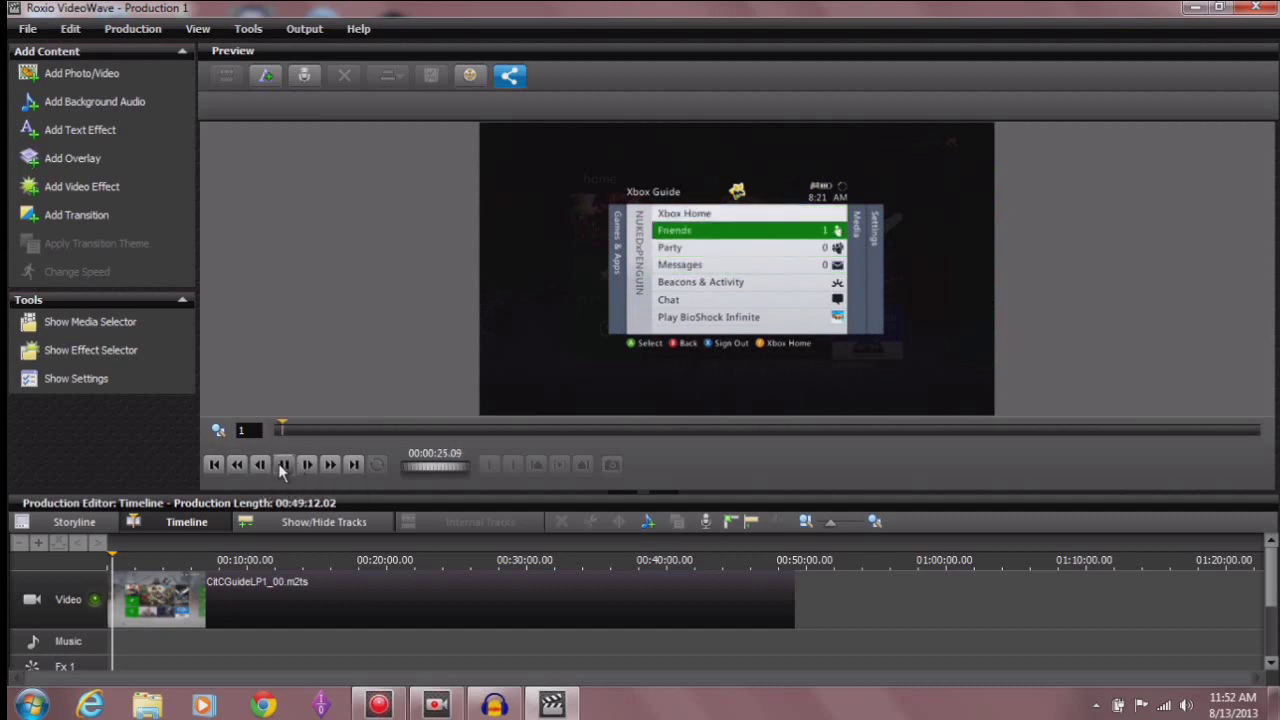
{"action": "left_click", "coordinate": [212, 464]}
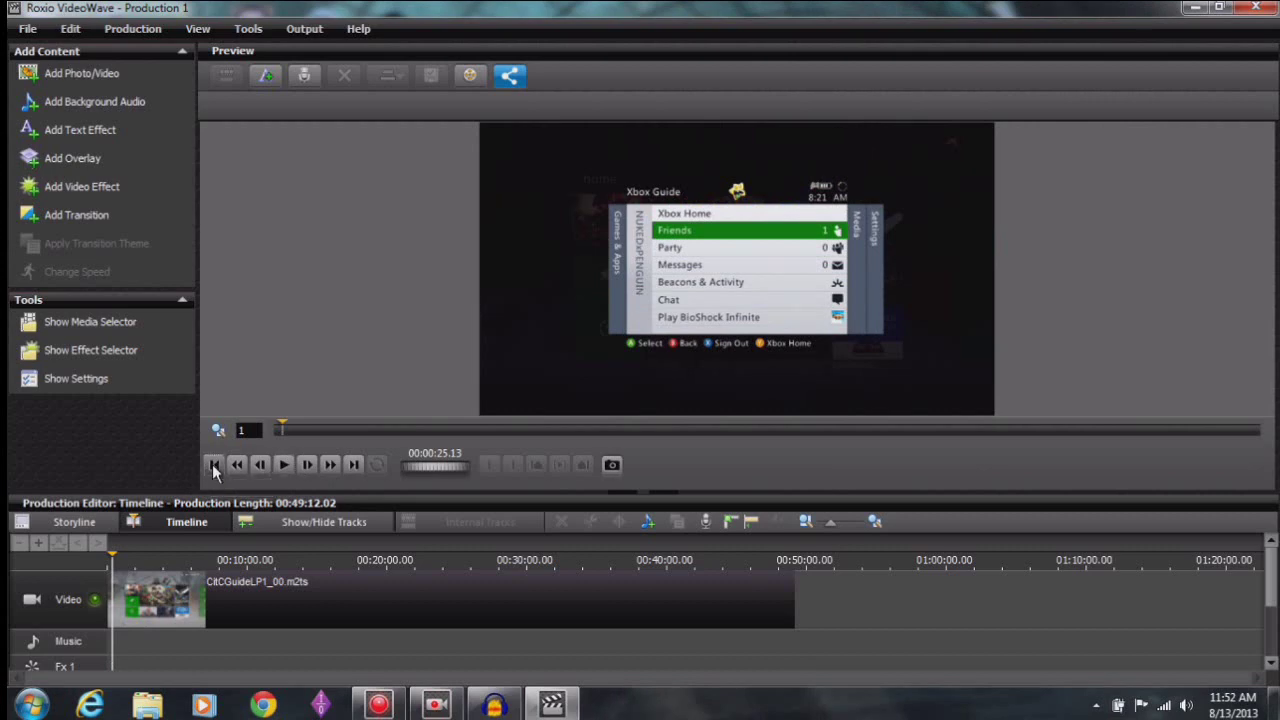
{"action": "left_click", "coordinate": [283, 468]}
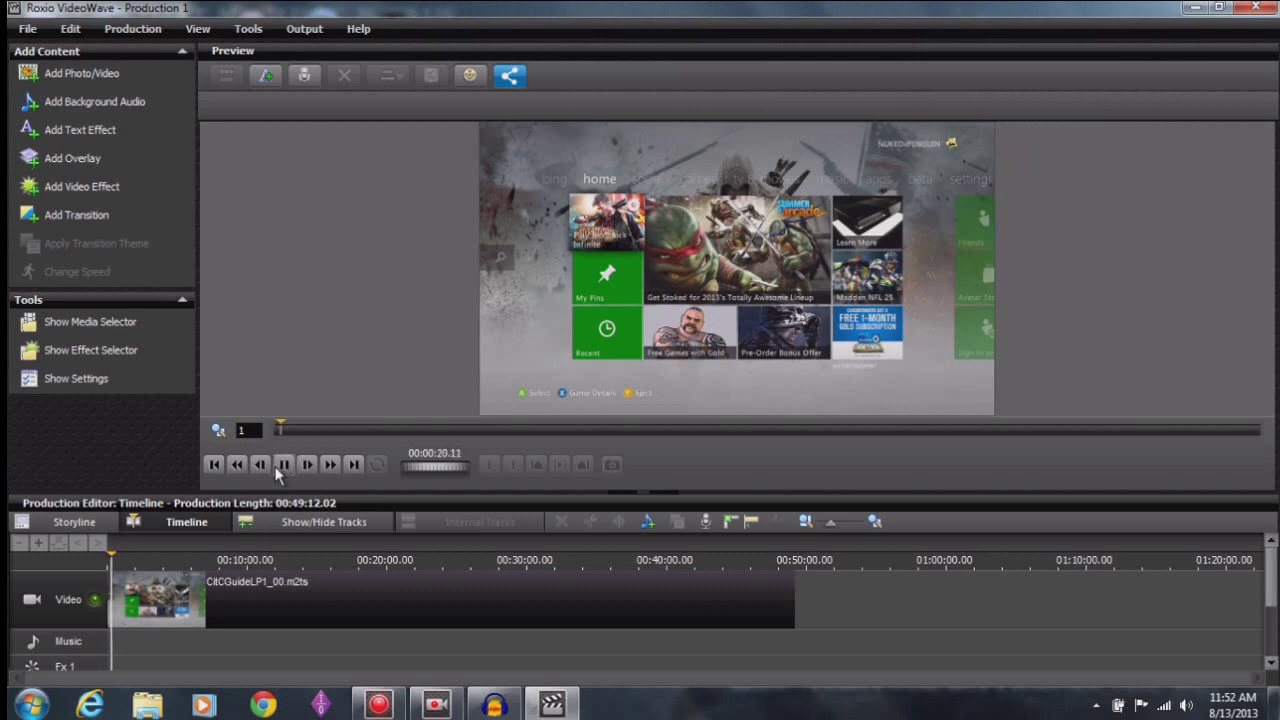
{"action": "left_click", "coordinate": [283, 465]}
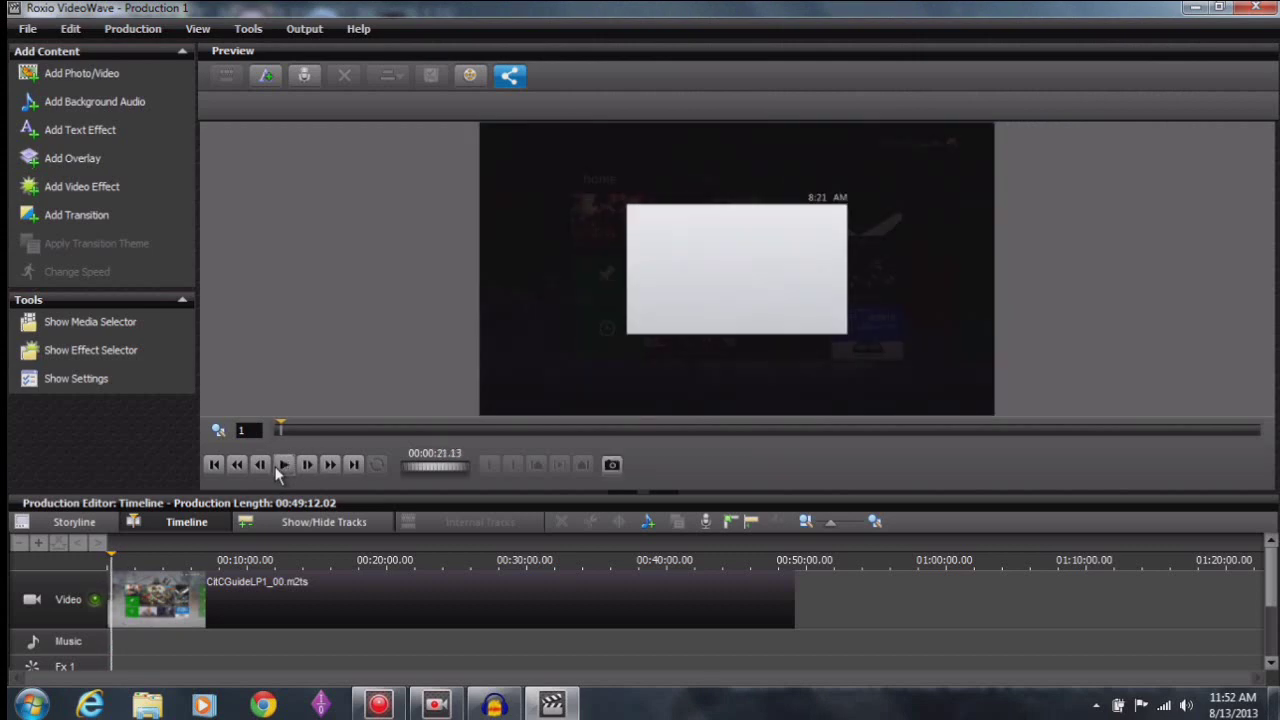
{"action": "left_click", "coordinate": [283, 465]}
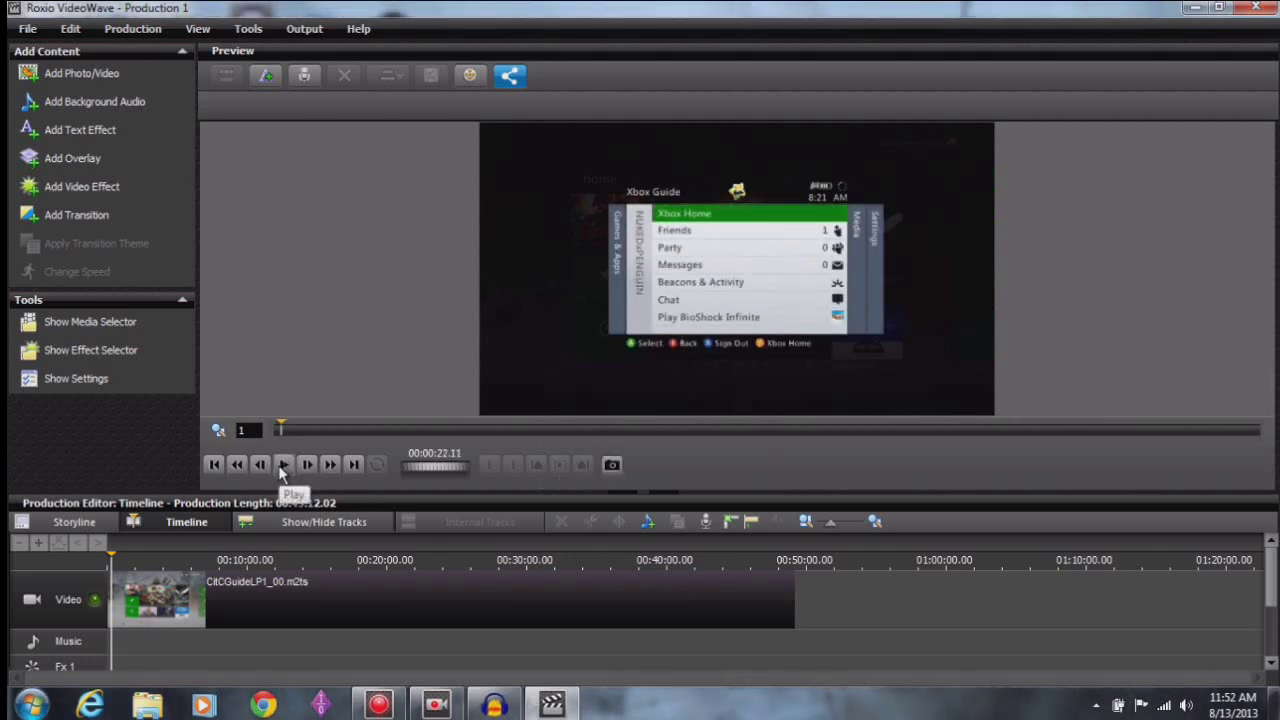
{"action": "left_click", "coordinate": [283, 466]}
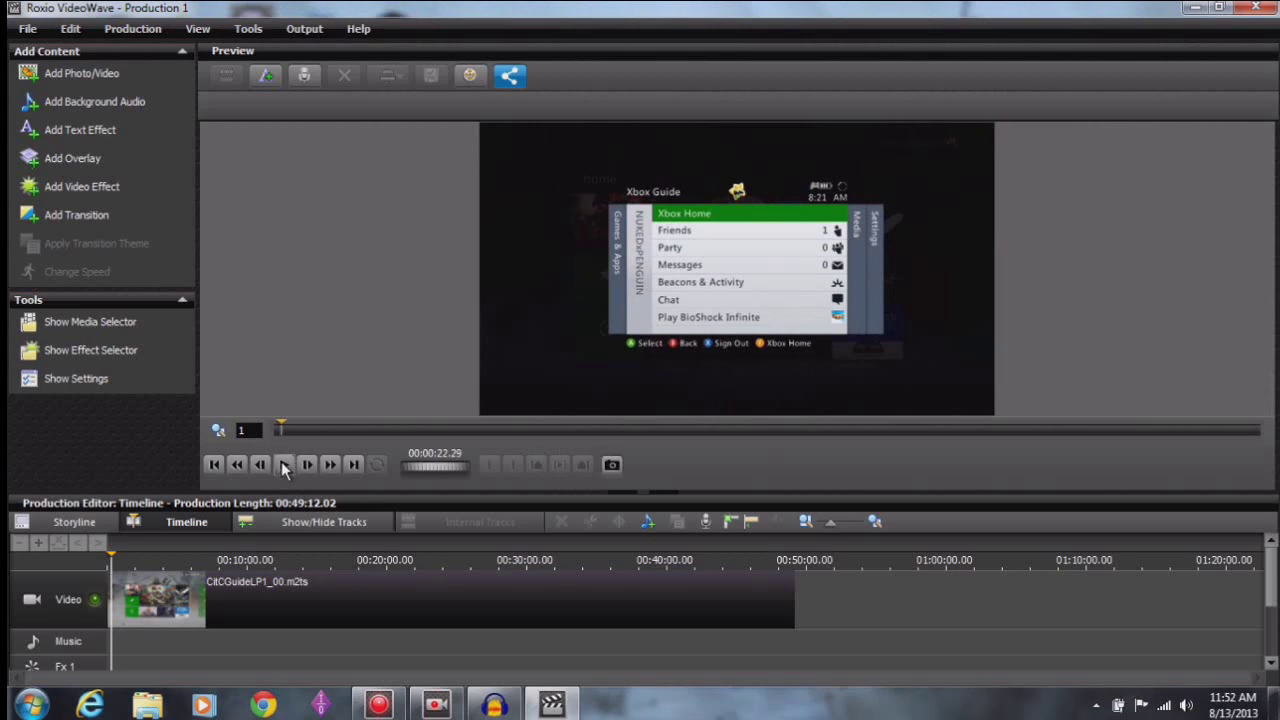
{"action": "left_click", "coordinate": [283, 466]}
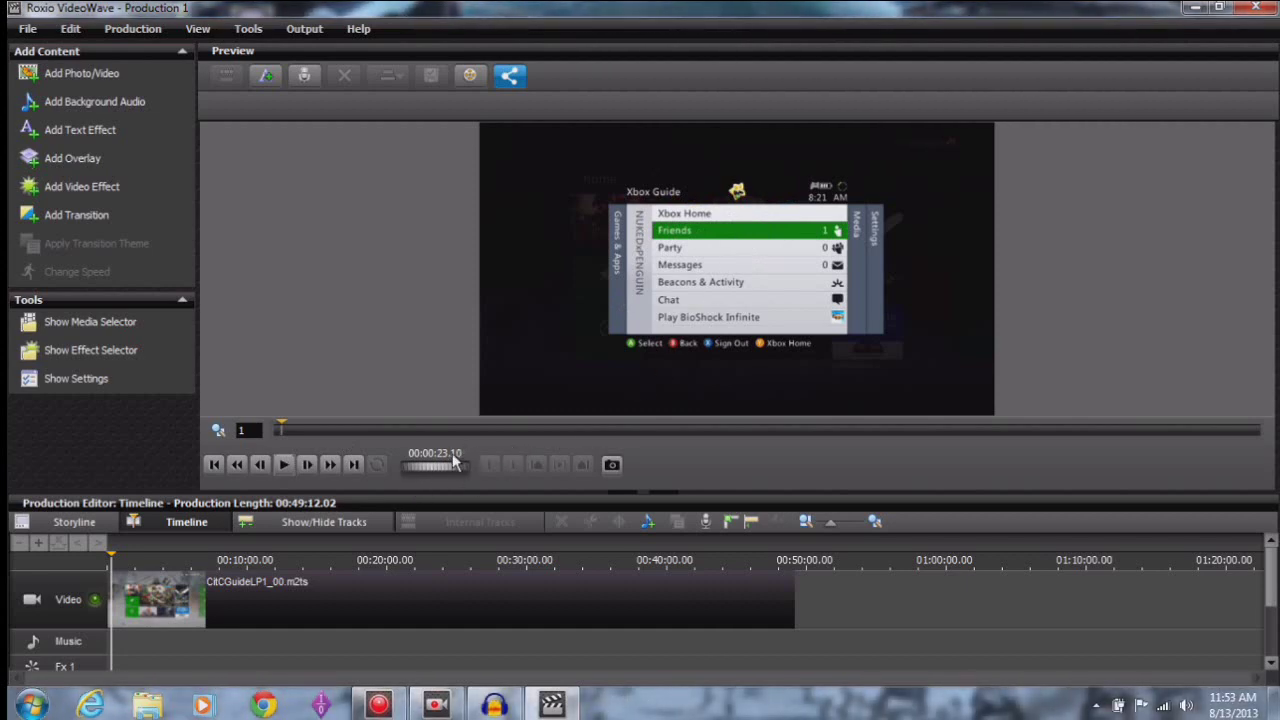
Step frame by frame to 00:00:23.07, the last frame with Xbox Home highlighted.
{"action": "left_click", "coordinate": [259, 465]}
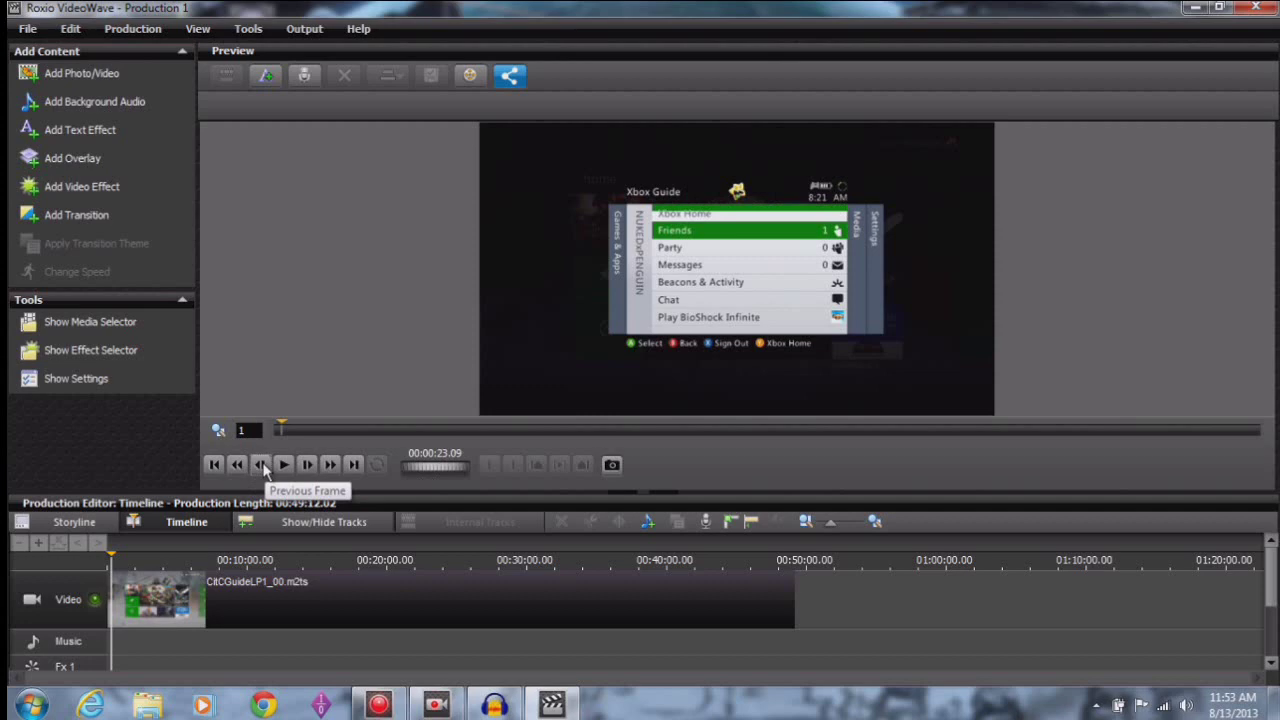
{"action": "left_click", "coordinate": [262, 465]}
{"action": "left_click", "coordinate": [262, 466]}
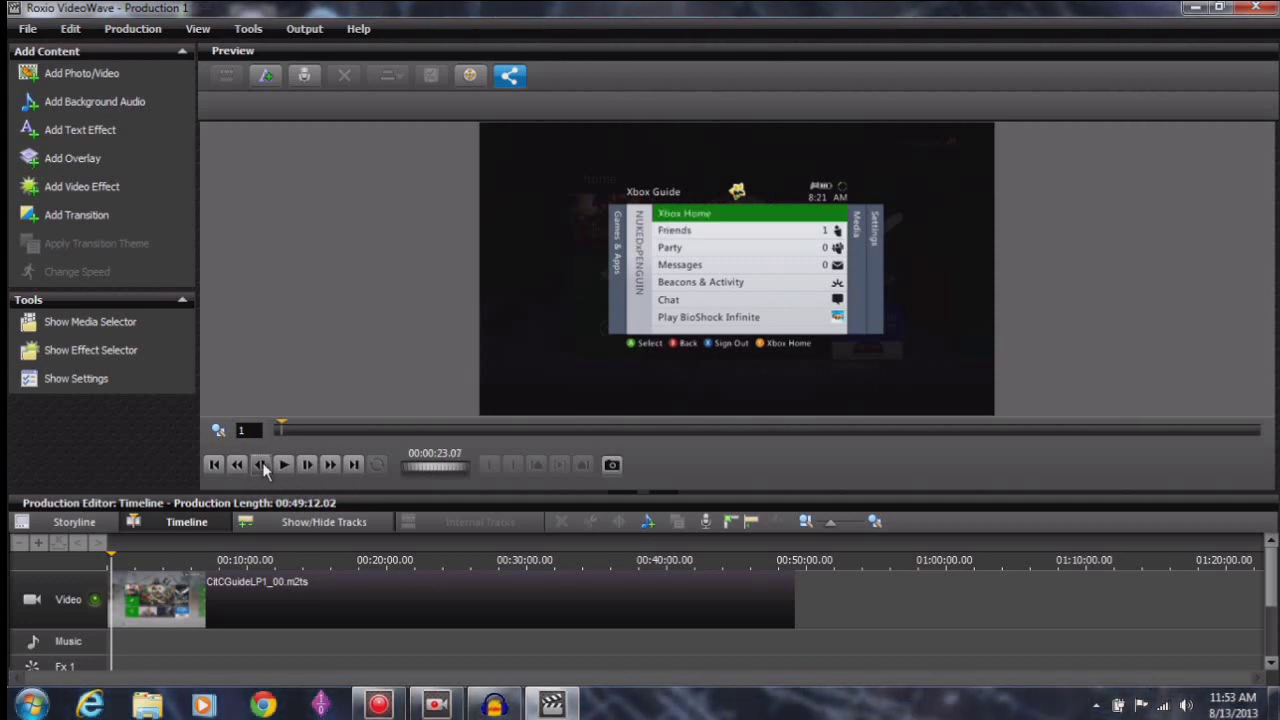
{"action": "left_click", "coordinate": [262, 466]}
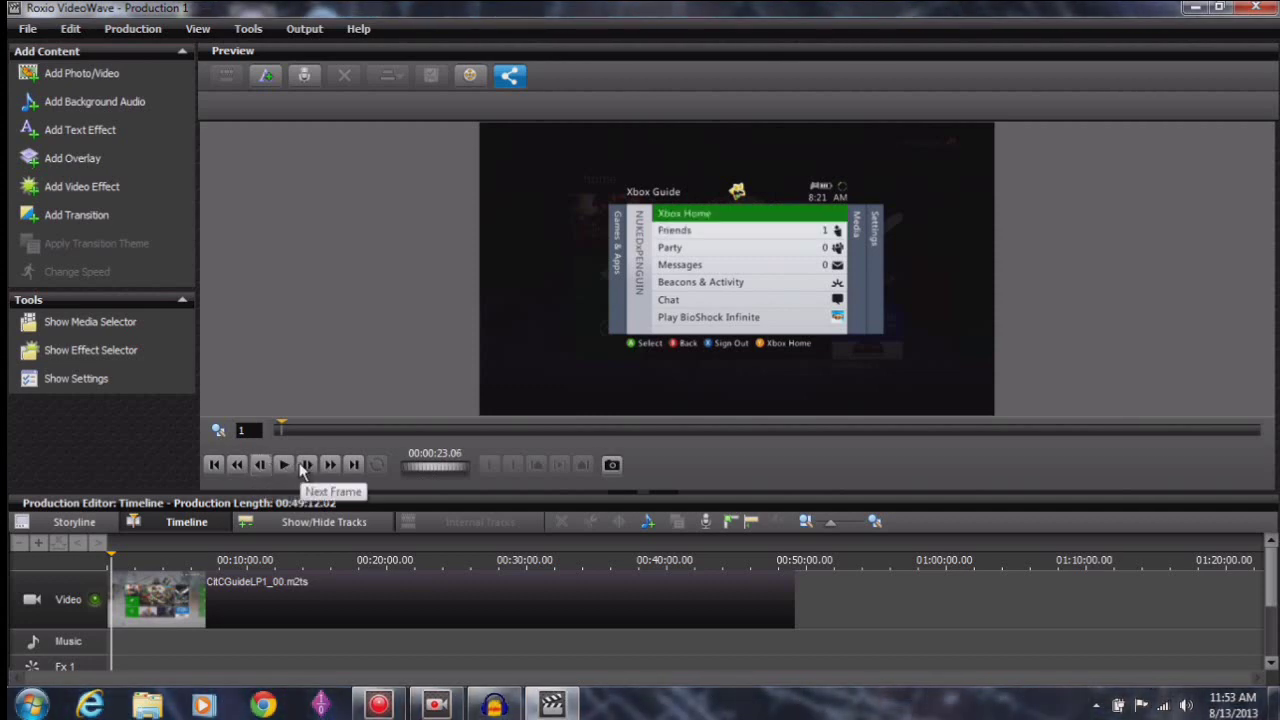
{"action": "left_click", "coordinate": [306, 467]}
{"action": "left_click", "coordinate": [306, 467]}
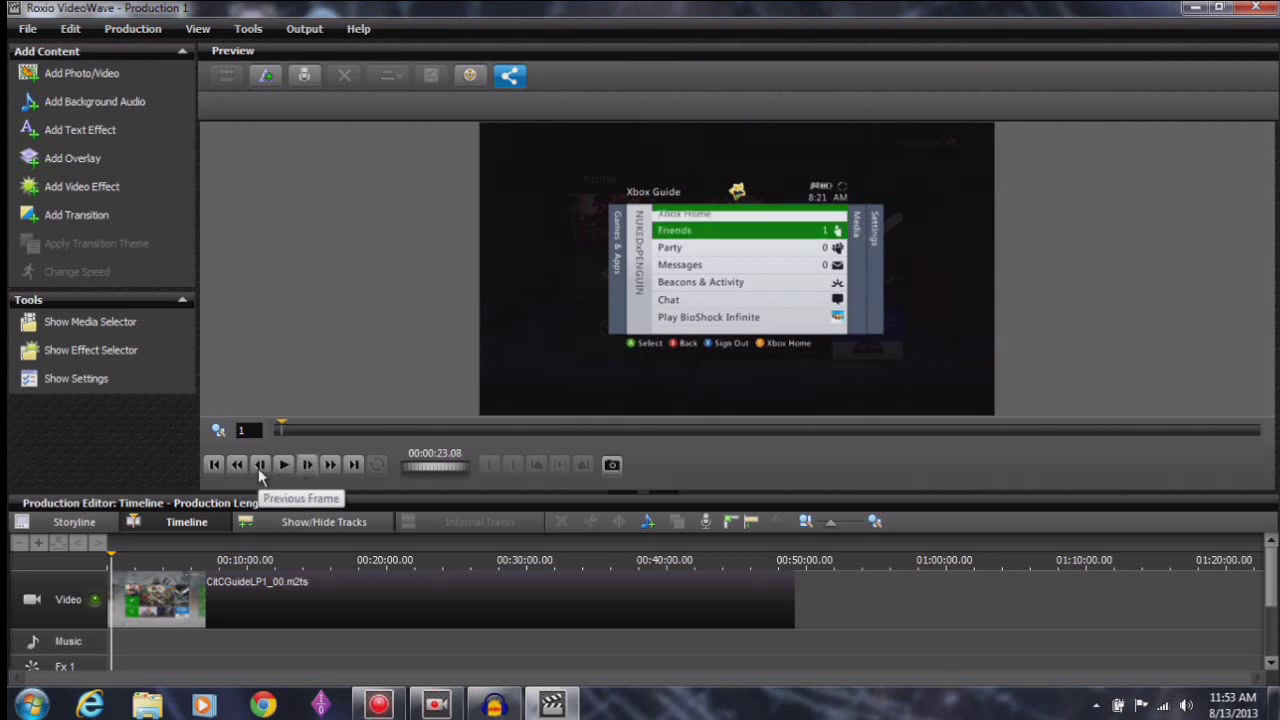
{"action": "left_click", "coordinate": [258, 466]}
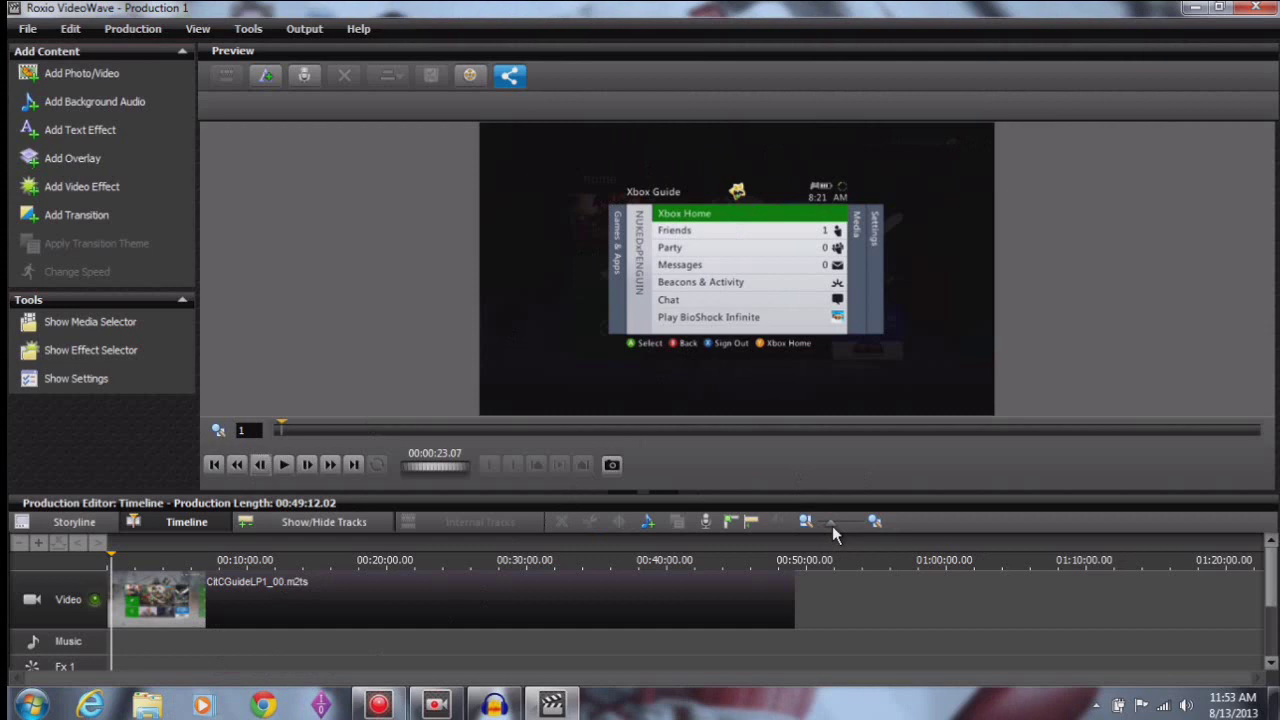
Split the CitCGuideLP1_00.m2ts clip at the 00:00:23.07 playhead.
{"action": "left_click_drag", "start_coordinate": [831, 523], "coordinate": [840, 523]}
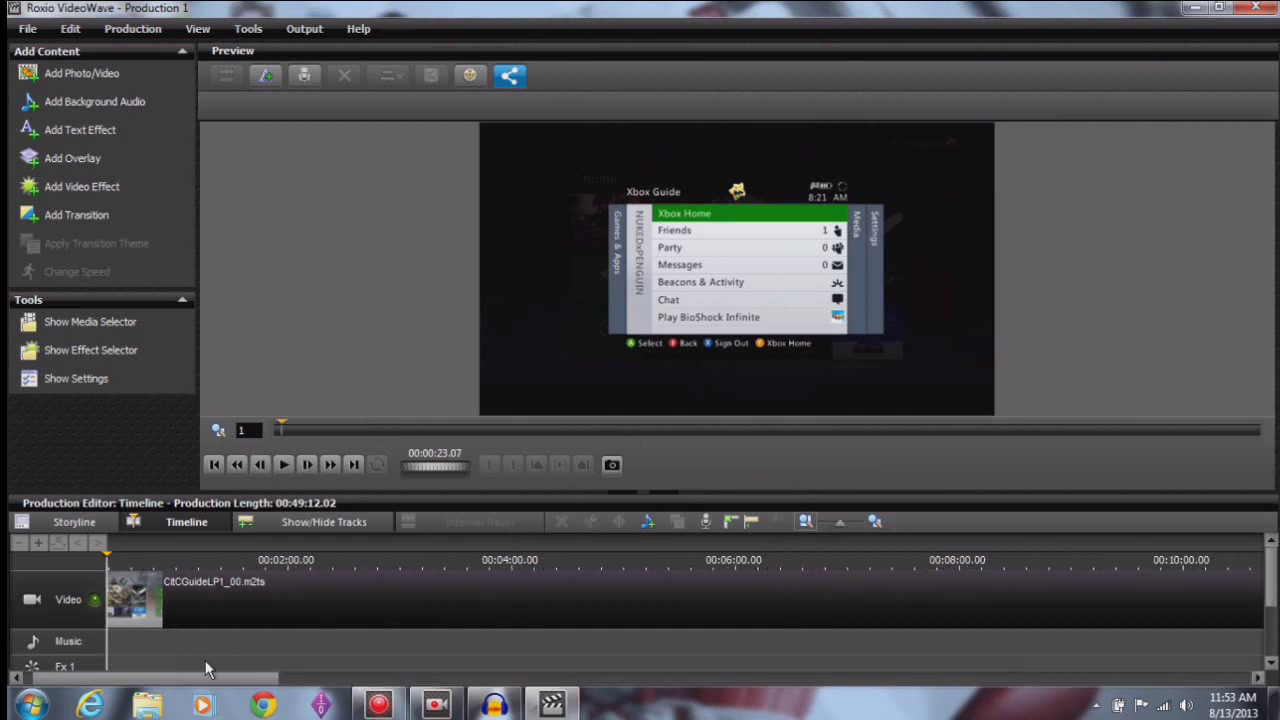
{"action": "left_click_drag", "start_coordinate": [175, 681], "coordinate": [165, 681]}
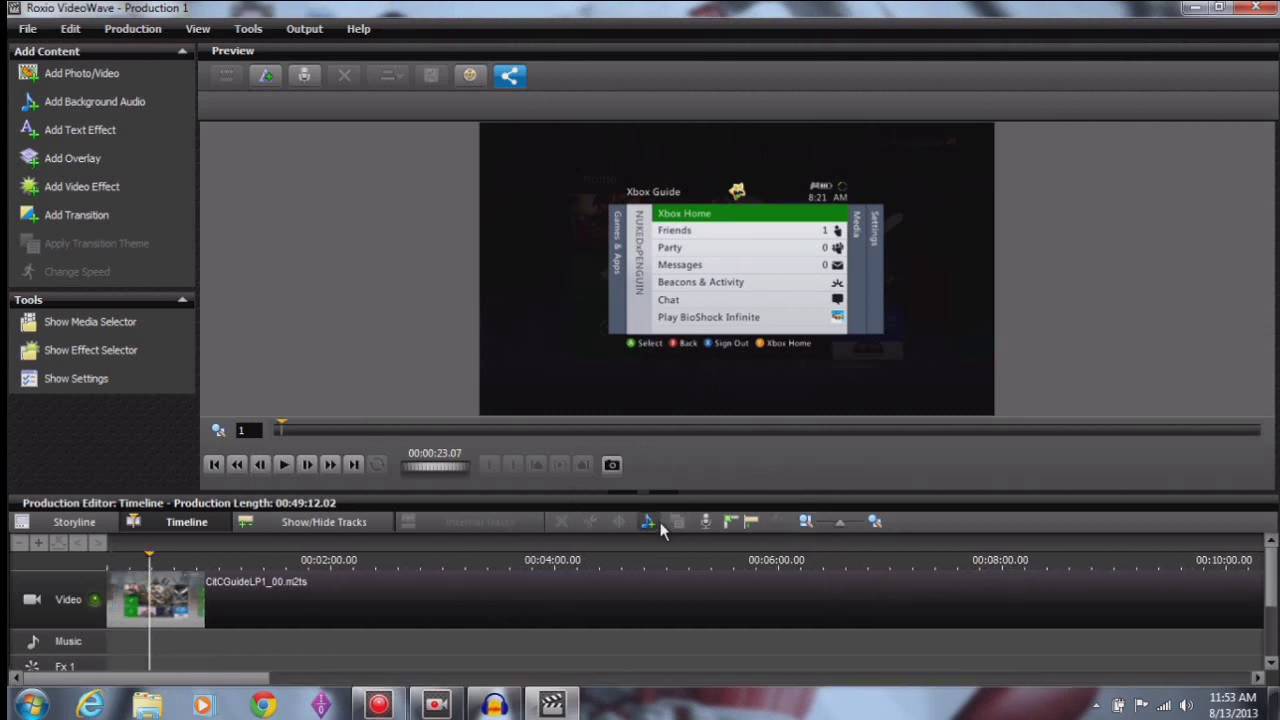
{"action": "left_click", "coordinate": [429, 619]}
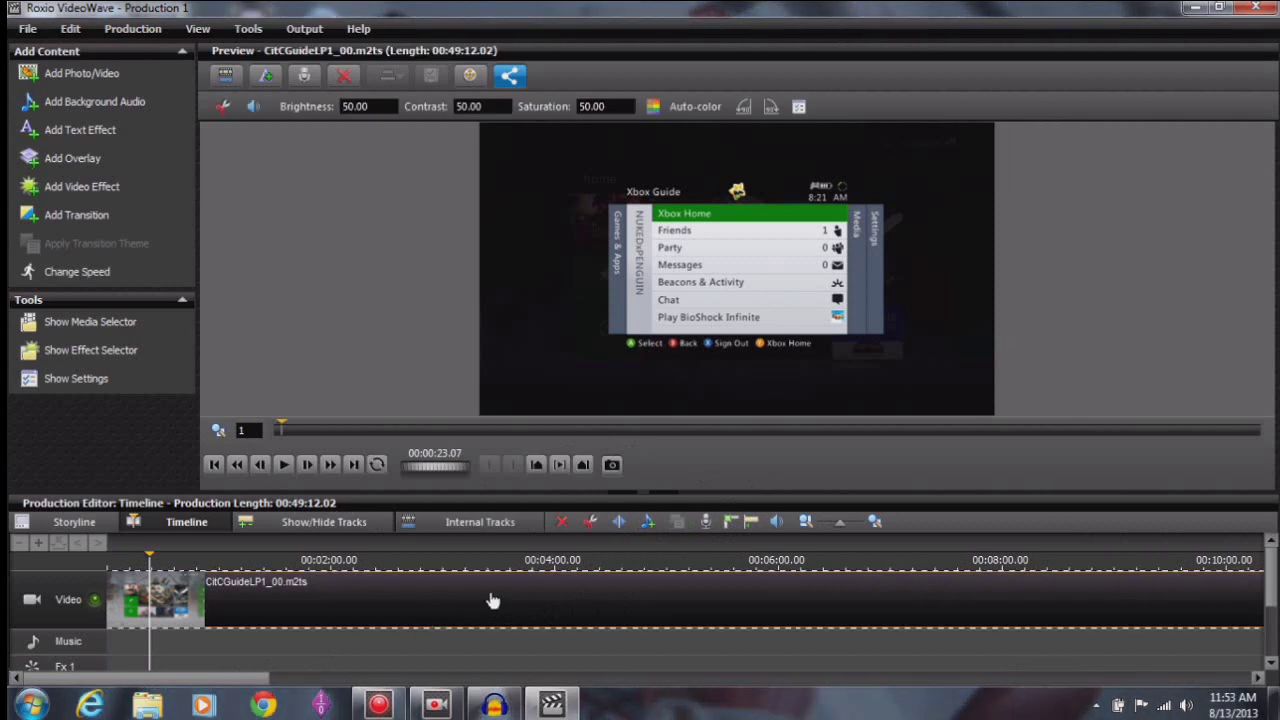
{"action": "left_click", "coordinate": [618, 525]}
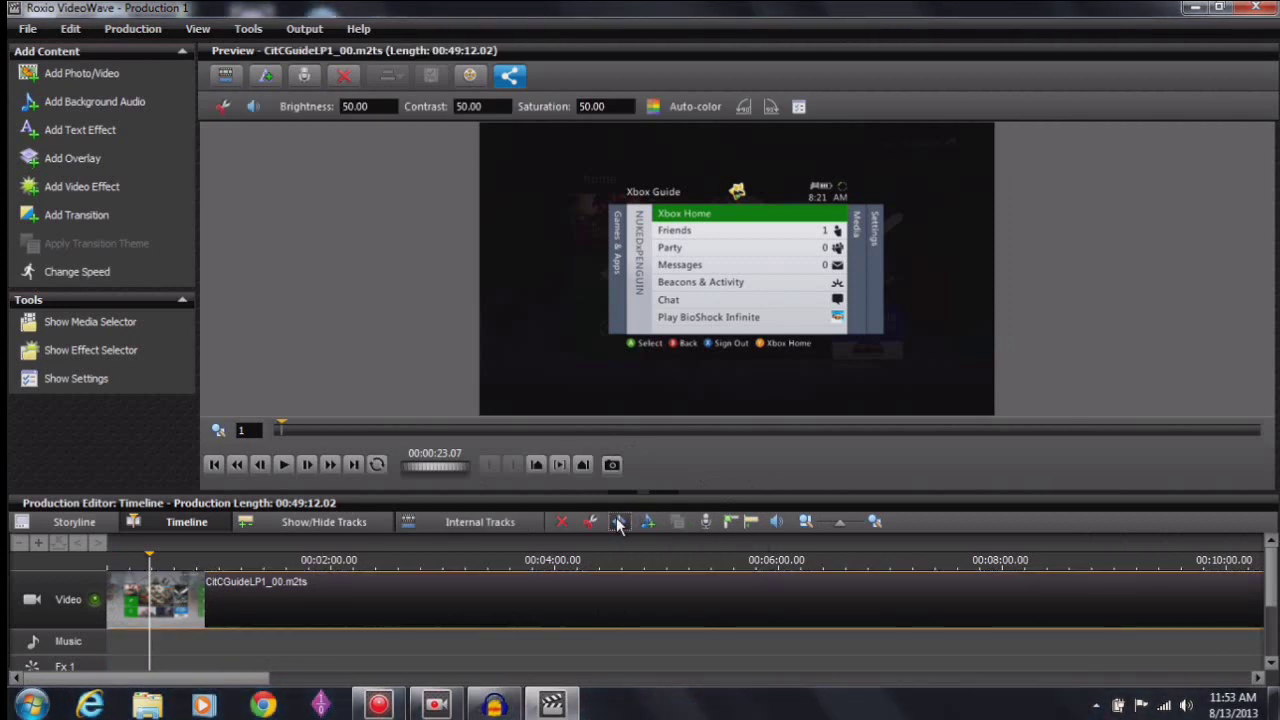
{"action": "left_click", "coordinate": [148, 605]}
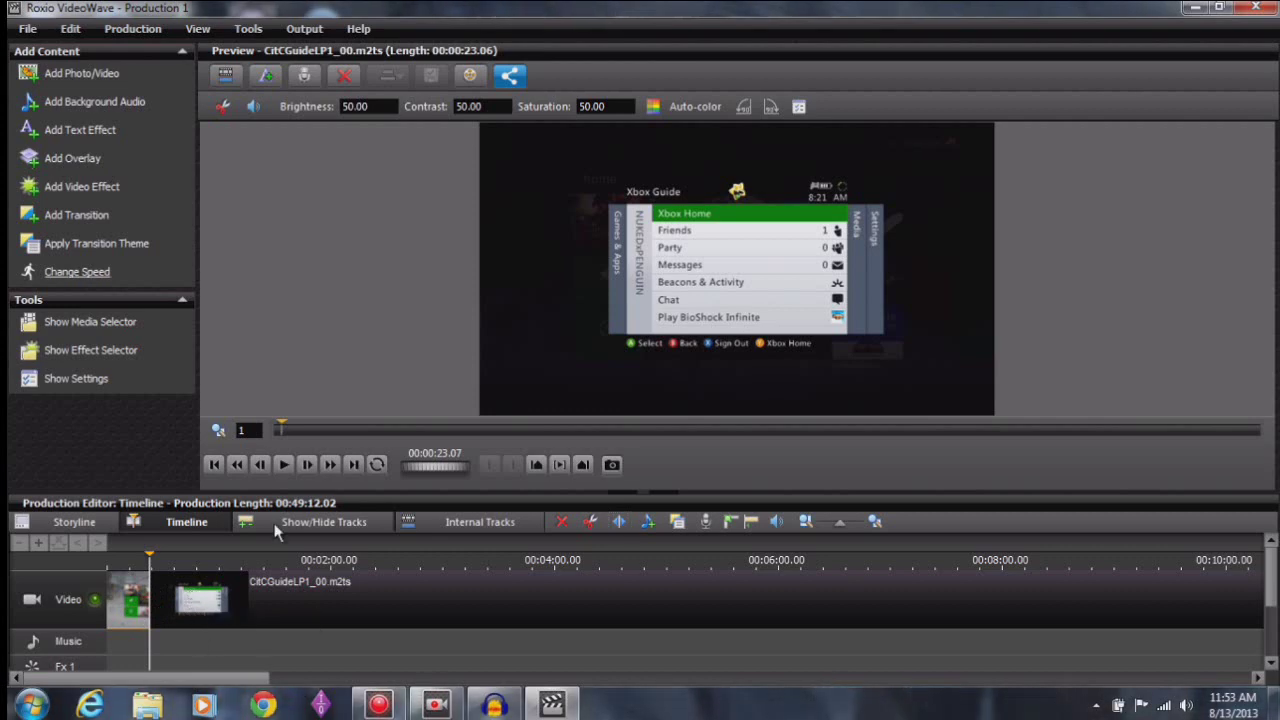
Add CitCGuideLP1.wav to the music track, then delete this first attempt.
{"action": "left_click", "coordinate": [96, 103]}
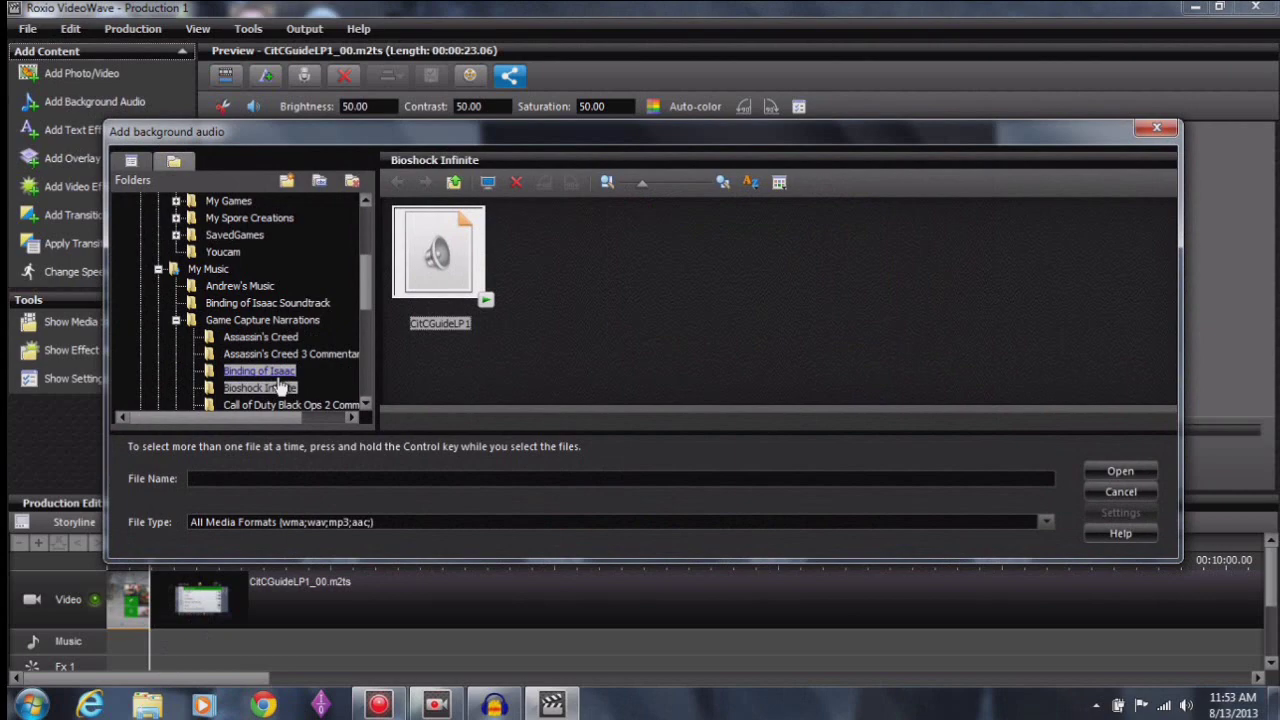
{"action": "double_click", "coordinate": [437, 258]}
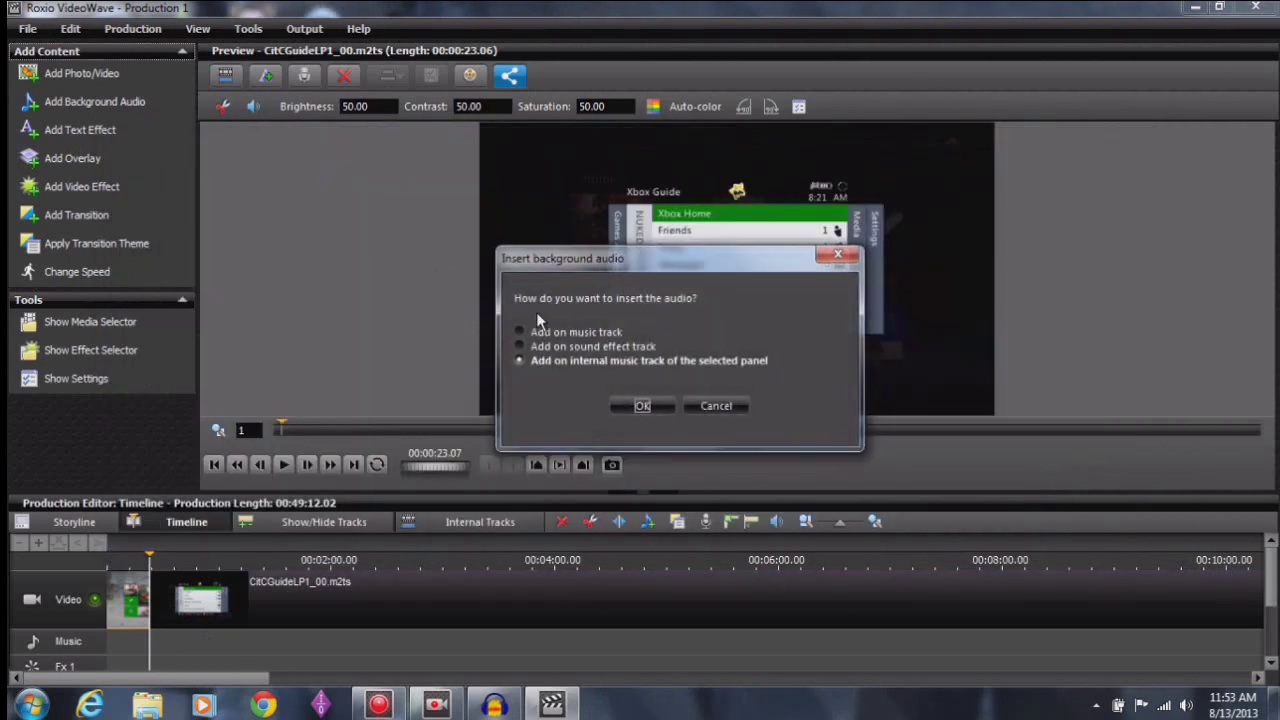
{"action": "left_click", "coordinate": [522, 330]}
{"action": "left_click", "coordinate": [636, 407]}
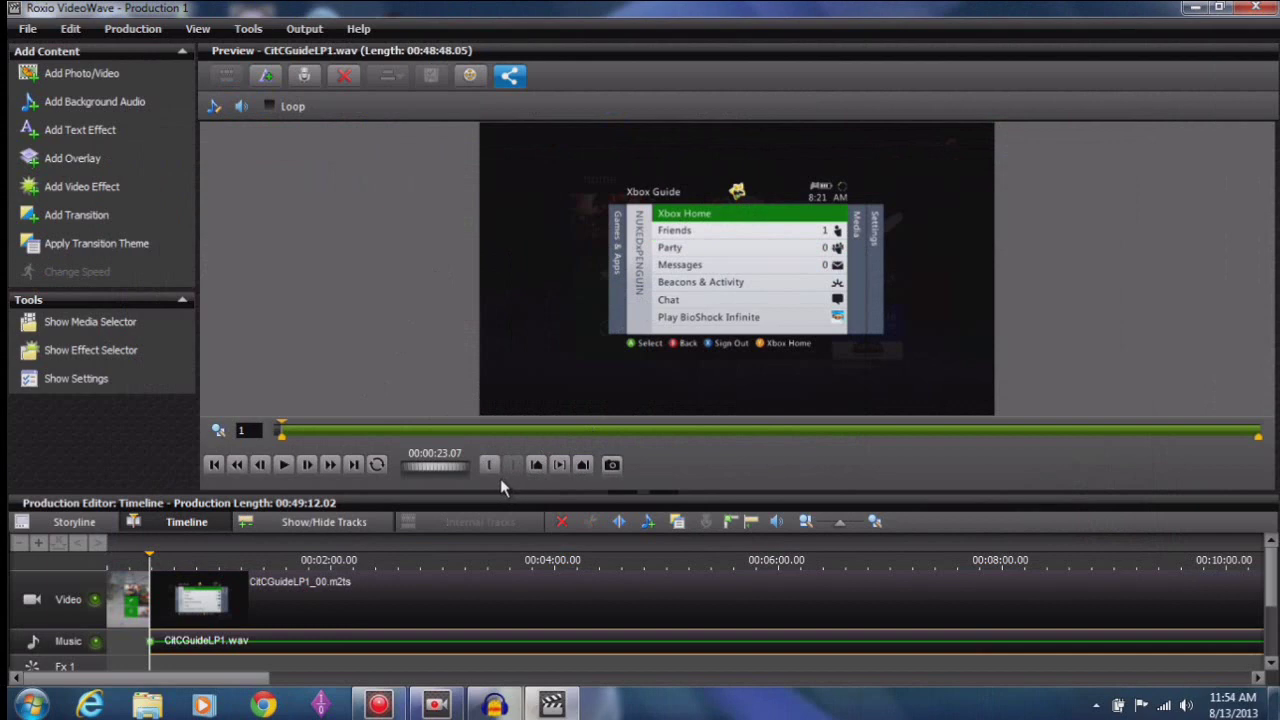
{"action": "key", "text": "Delete"}
Return to the start and re-add CitCGuideLP1.wav (00:48:48.05) on the music track.
{"action": "left_click", "coordinate": [213, 465]}
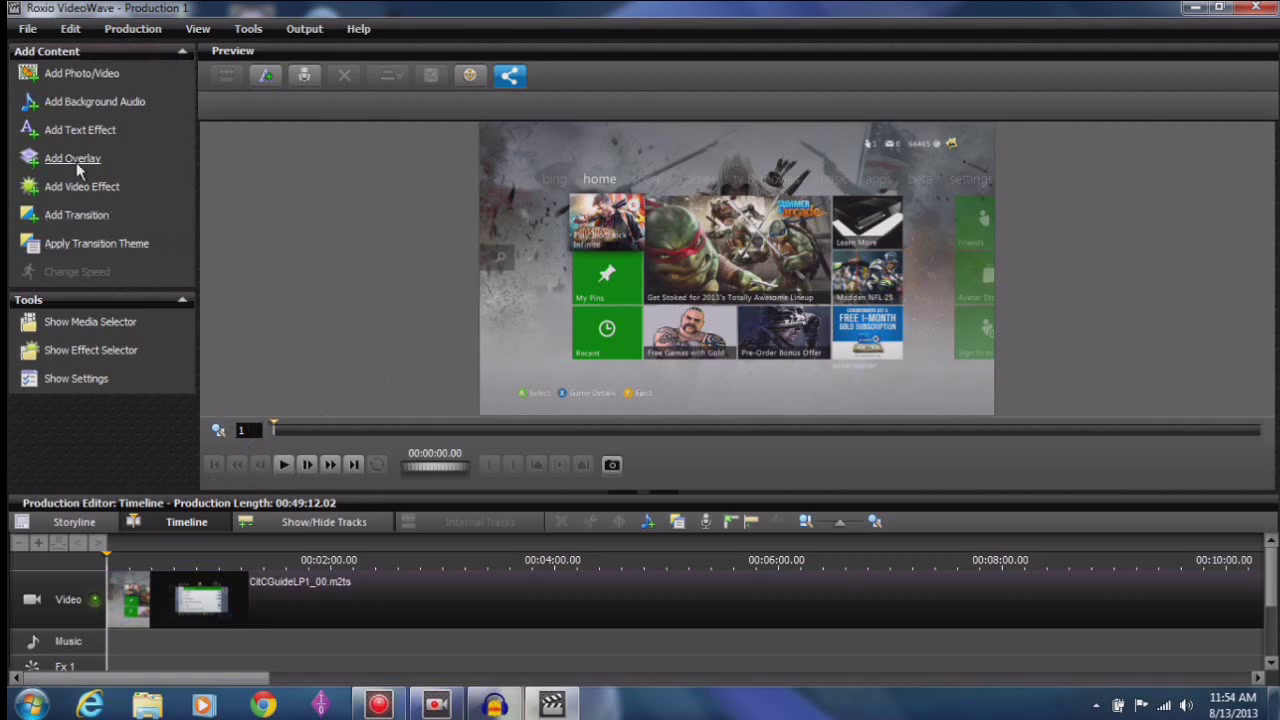
{"action": "left_click", "coordinate": [115, 104]}
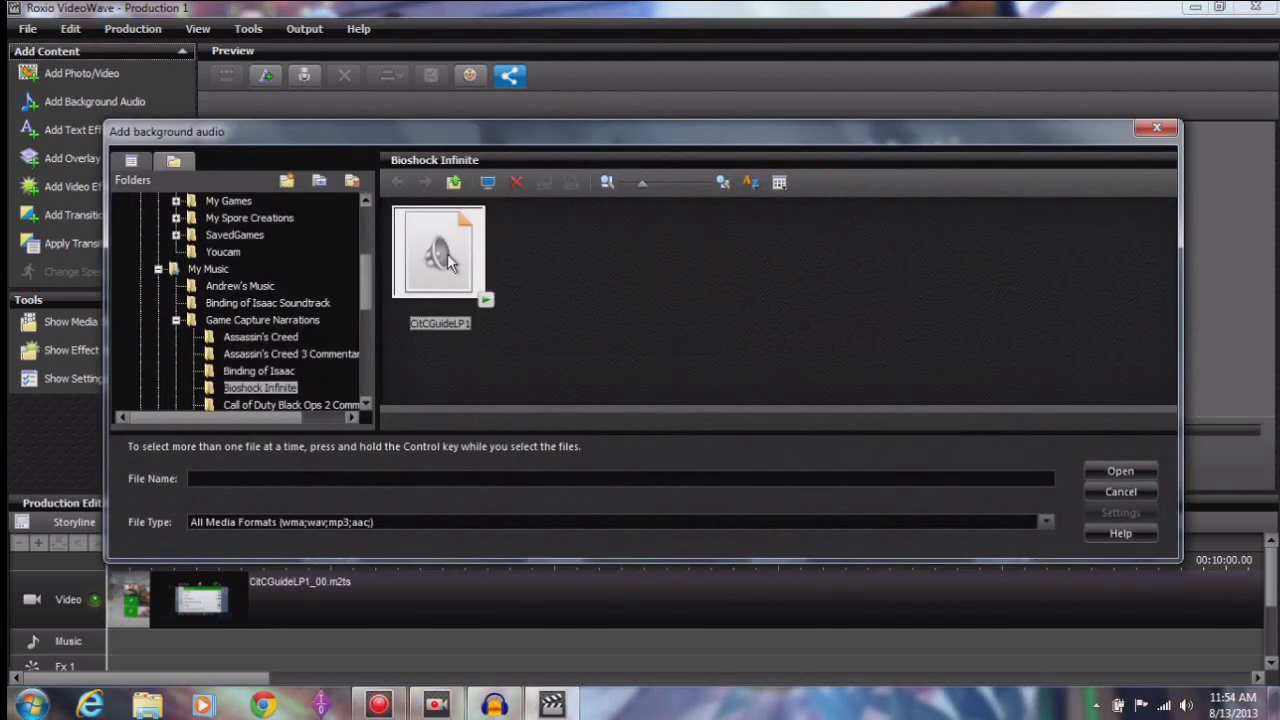
{"action": "double_click", "coordinate": [448, 256]}
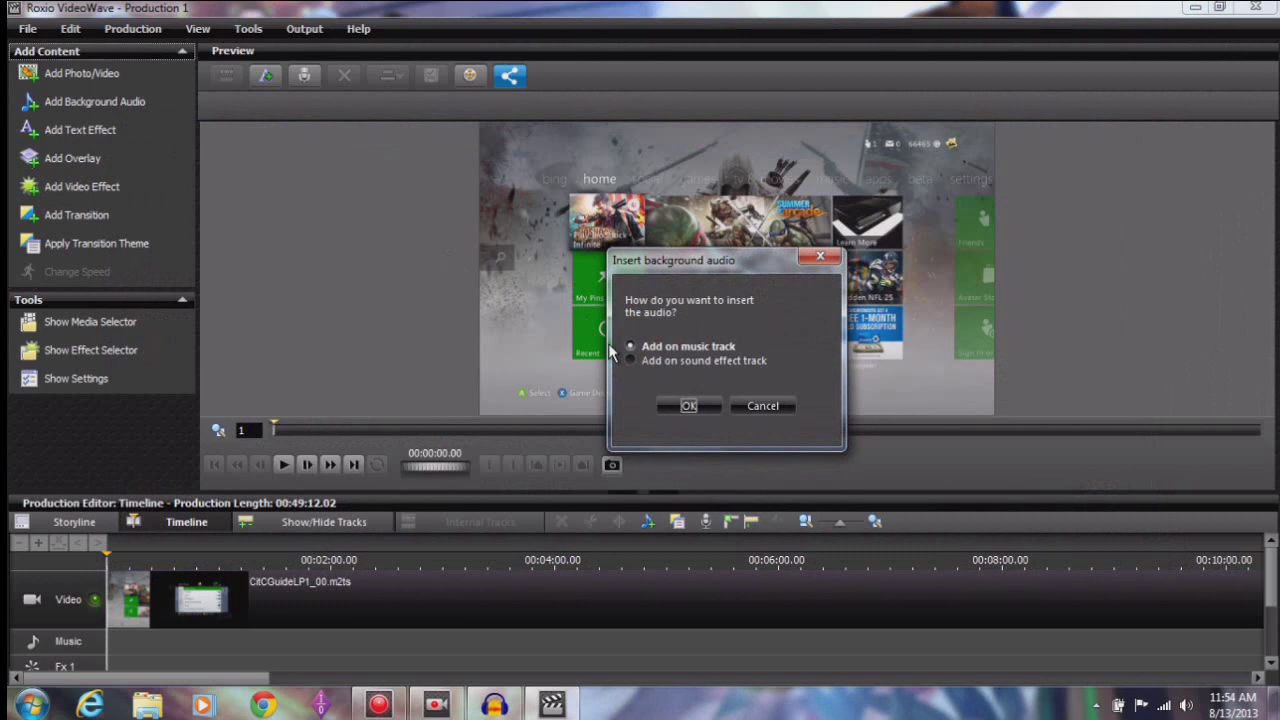
{"action": "left_click", "coordinate": [680, 405]}
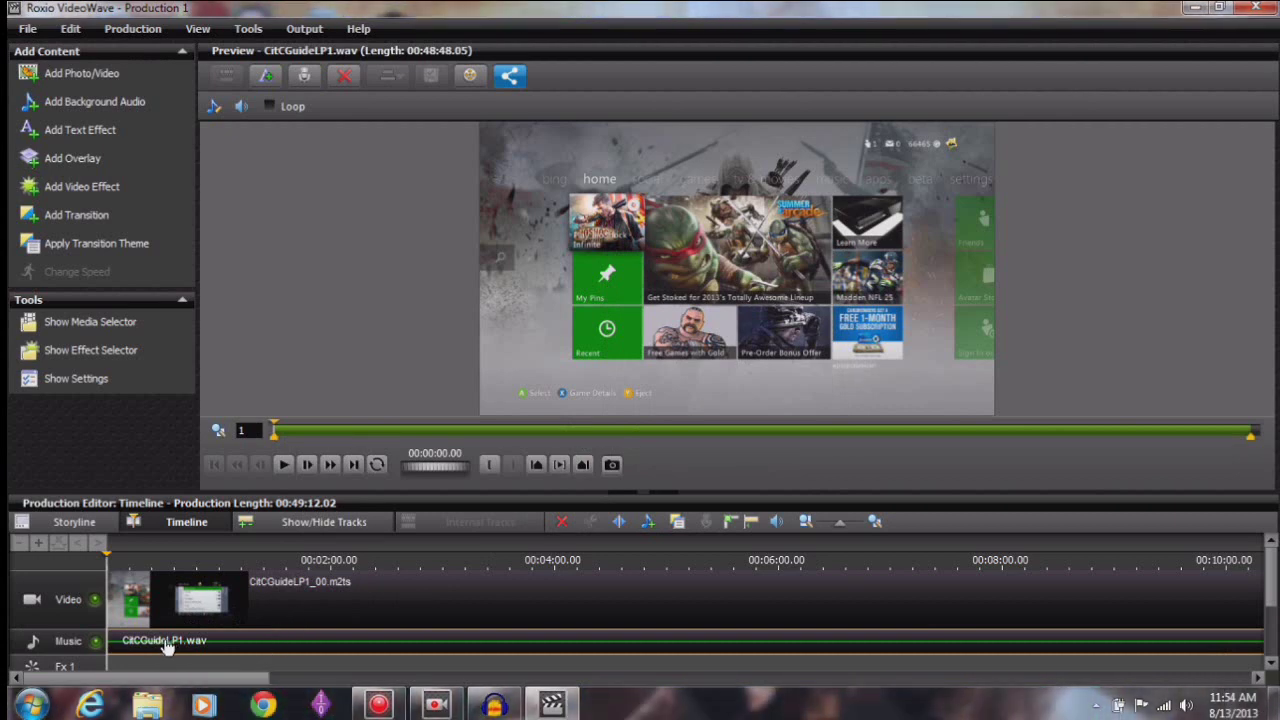
Play the production with narration and settle the playhead at 00:00:12.12.
{"action": "left_click", "coordinate": [284, 465]}
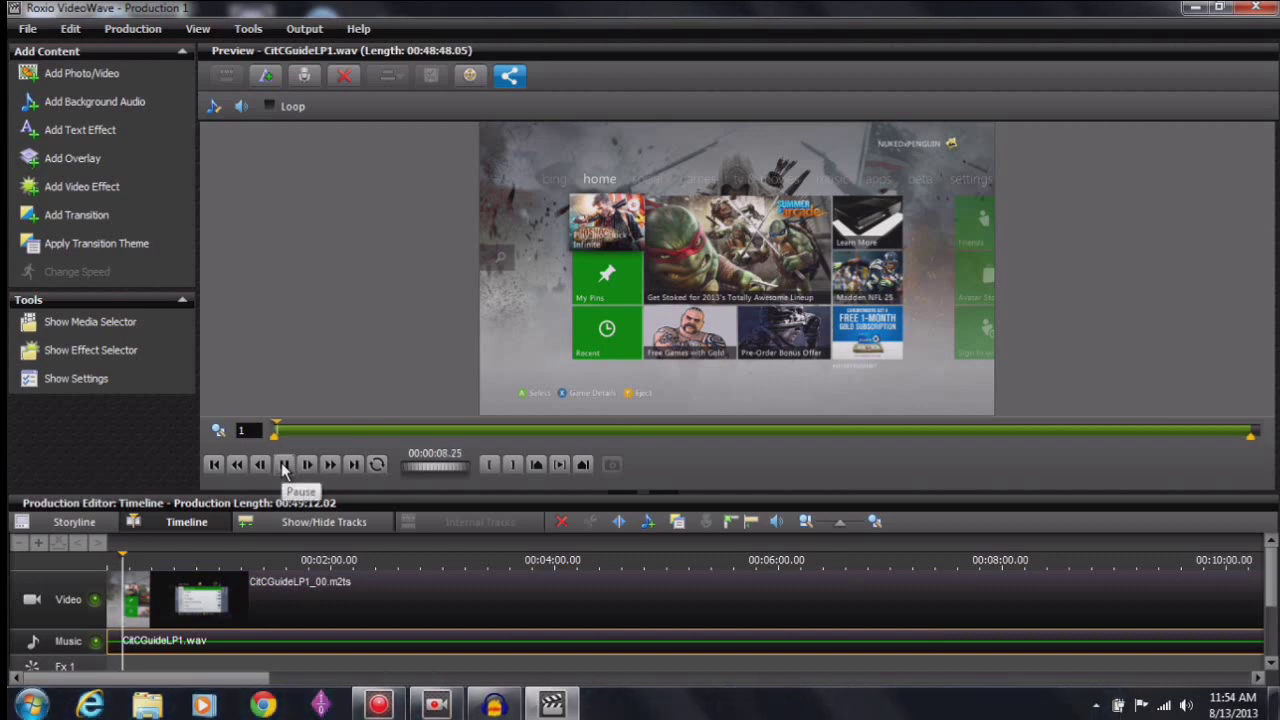
{"action": "left_click", "coordinate": [284, 467]}
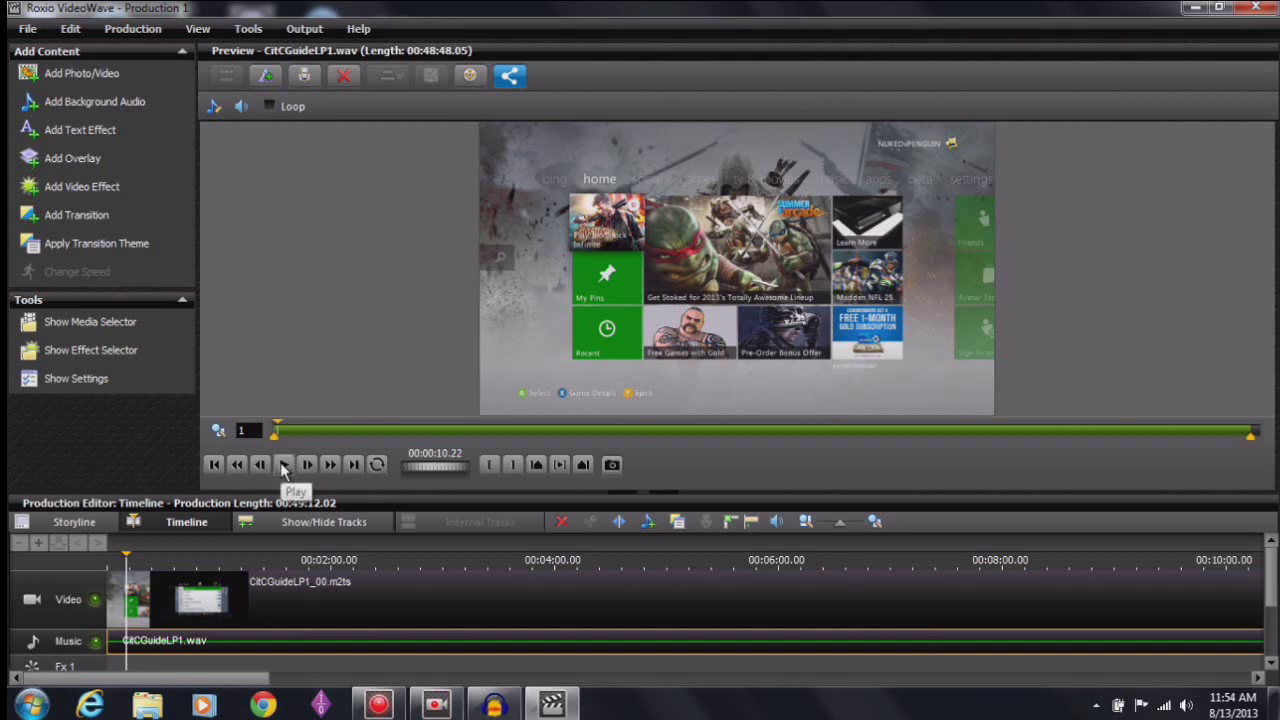
{"action": "left_click", "coordinate": [284, 466]}
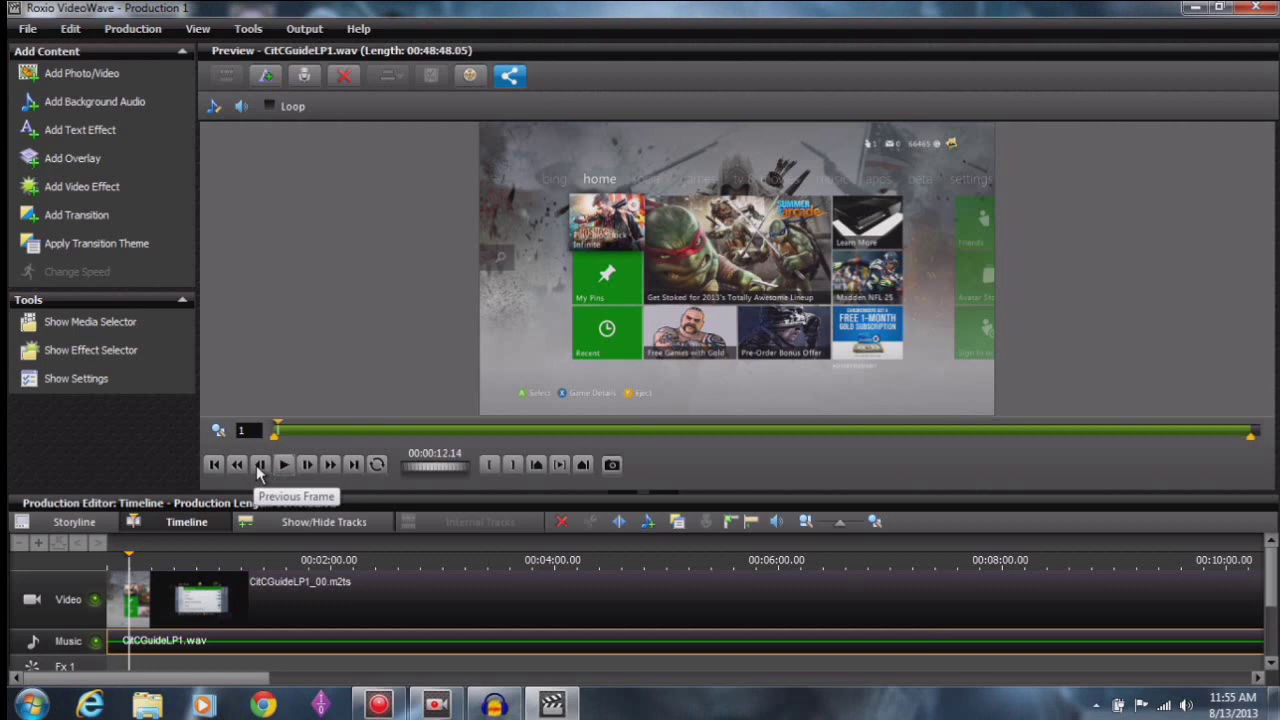
{"action": "left_click", "coordinate": [259, 466]}
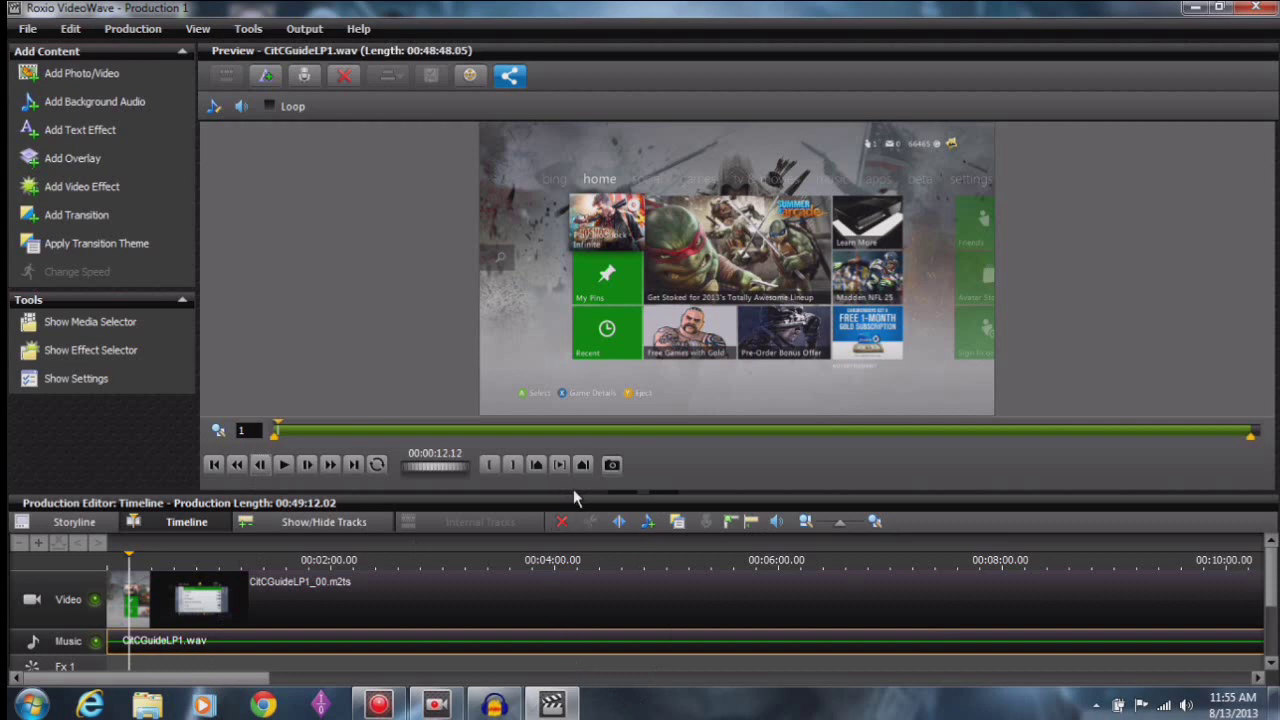
Split the commentary at 12.12 seconds and delete the first 12-second part.
{"action": "left_click", "coordinate": [619, 522]}
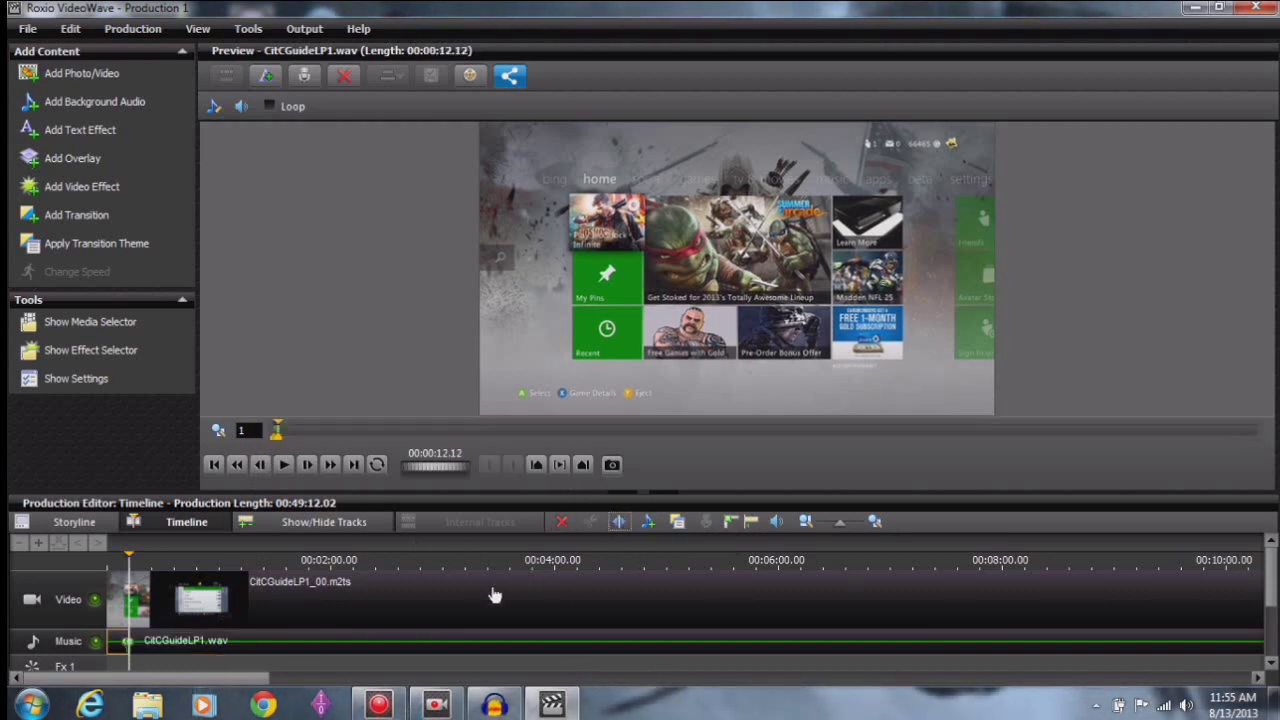
{"action": "left_click", "coordinate": [213, 466]}
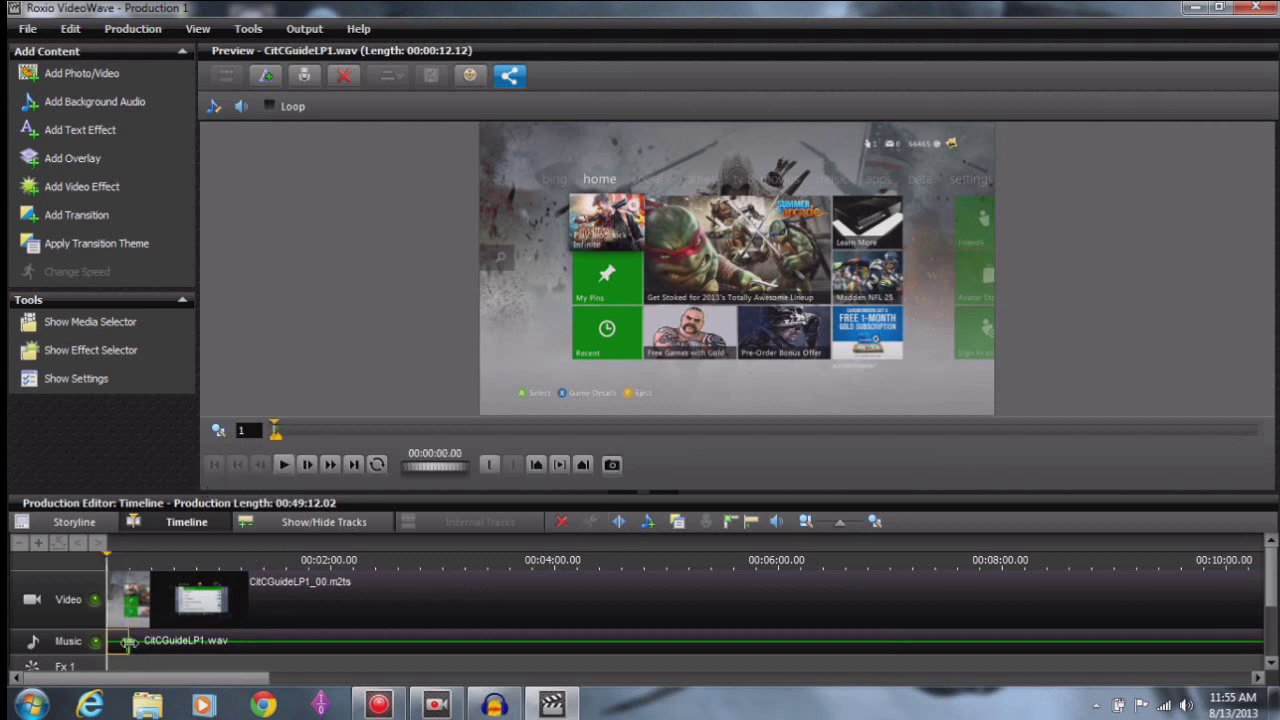
{"action": "right_click", "coordinate": [116, 648]}
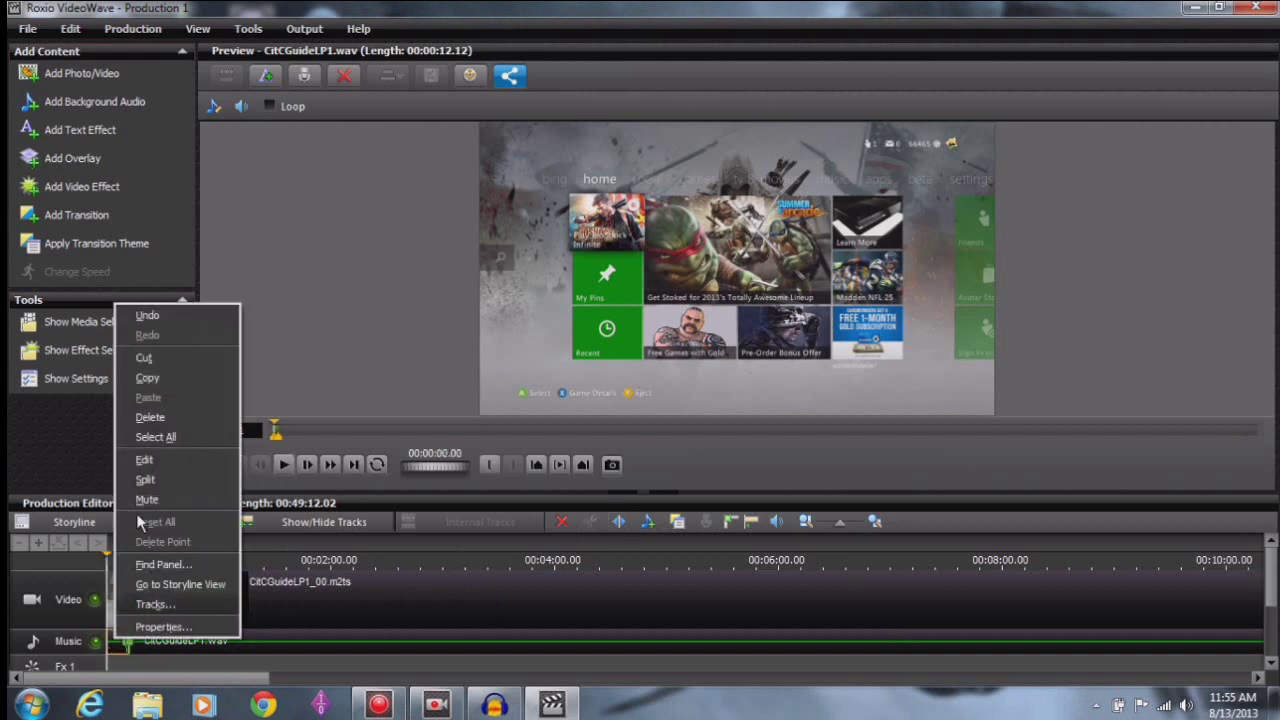
{"action": "left_click", "coordinate": [151, 415]}
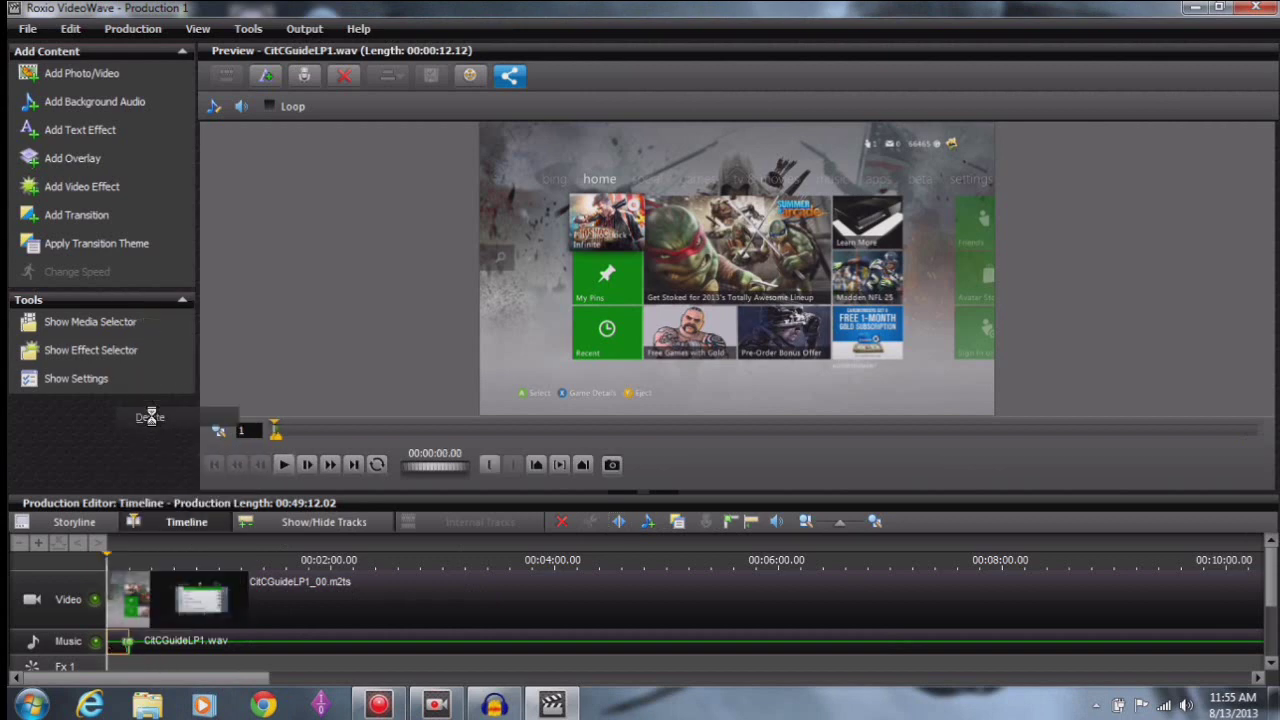
Move the remaining commentary clip to the very start of the timeline.
{"action": "left_click", "coordinate": [945, 647]}
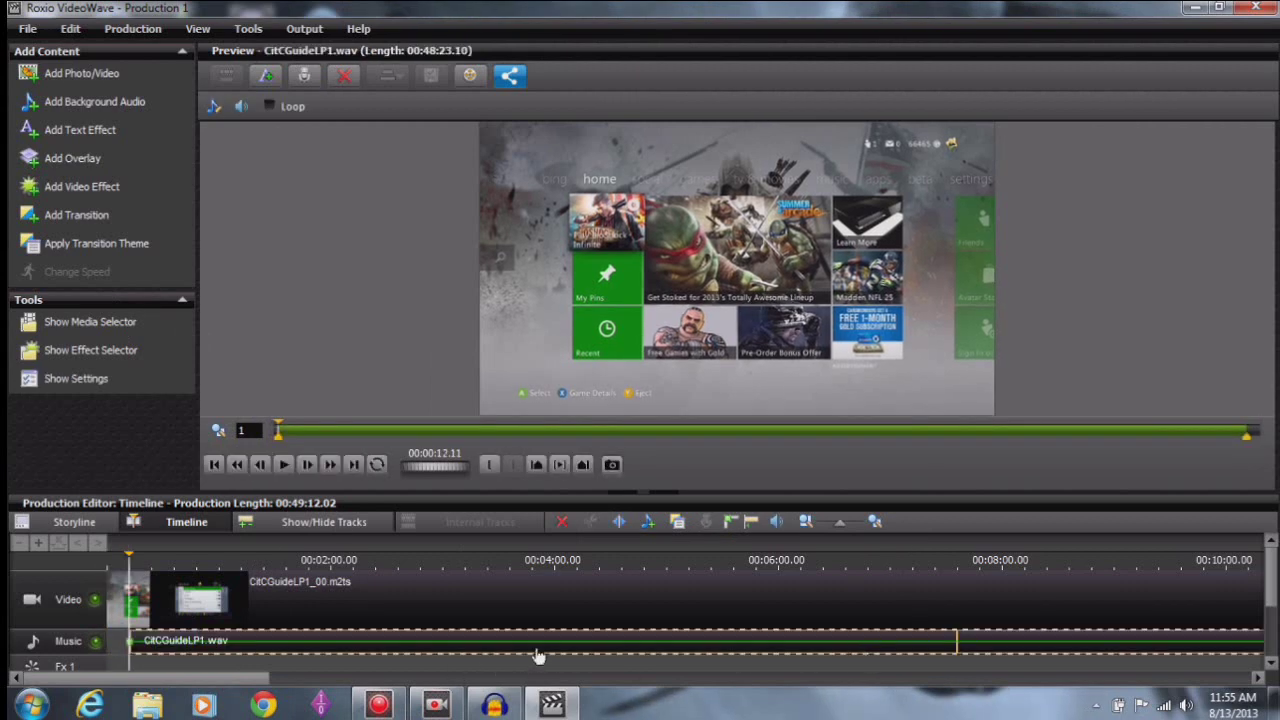
{"action": "left_click", "coordinate": [214, 464]}
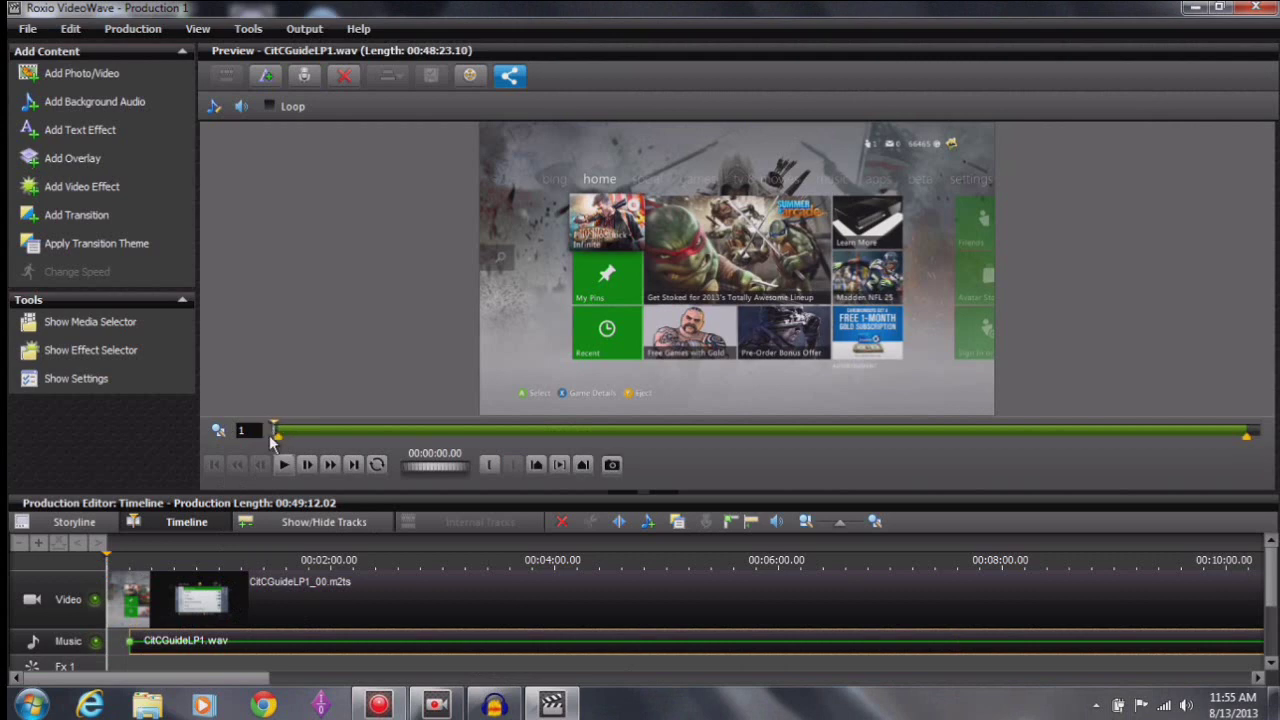
{"action": "left_click", "coordinate": [856, 645]}
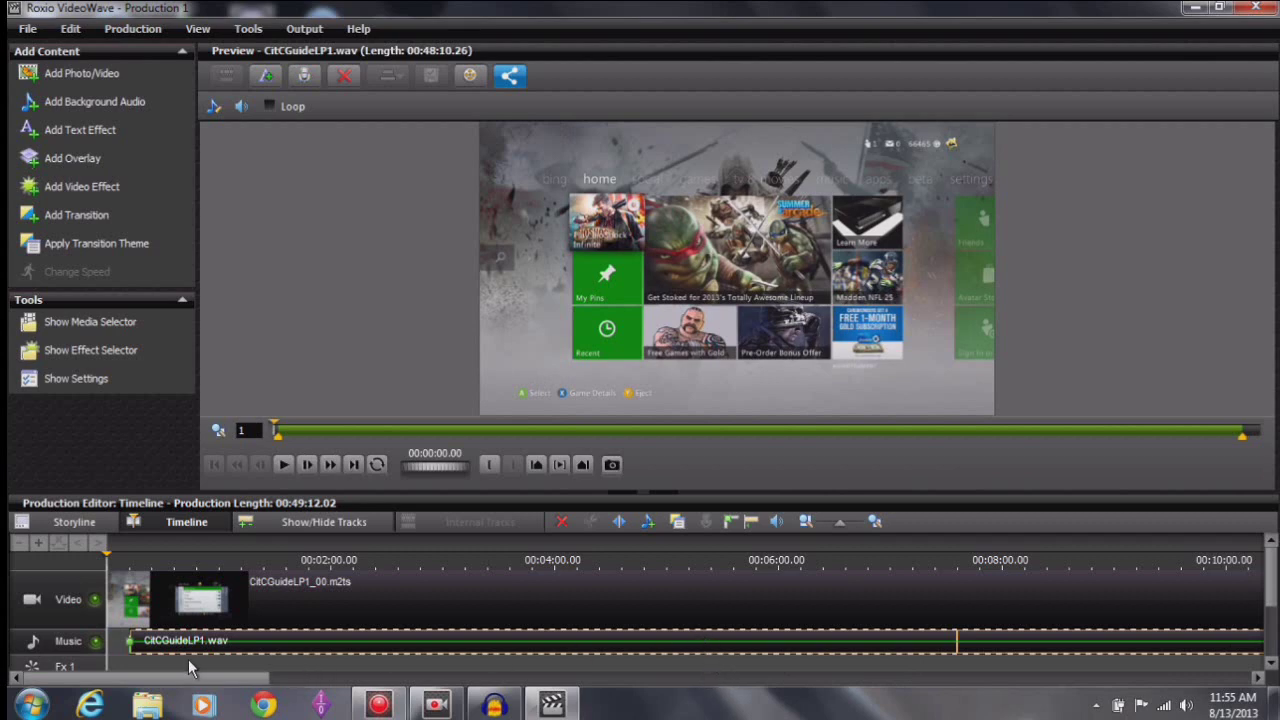
{"action": "left_click_drag", "start_coordinate": [172, 643], "coordinate": [150, 658]}
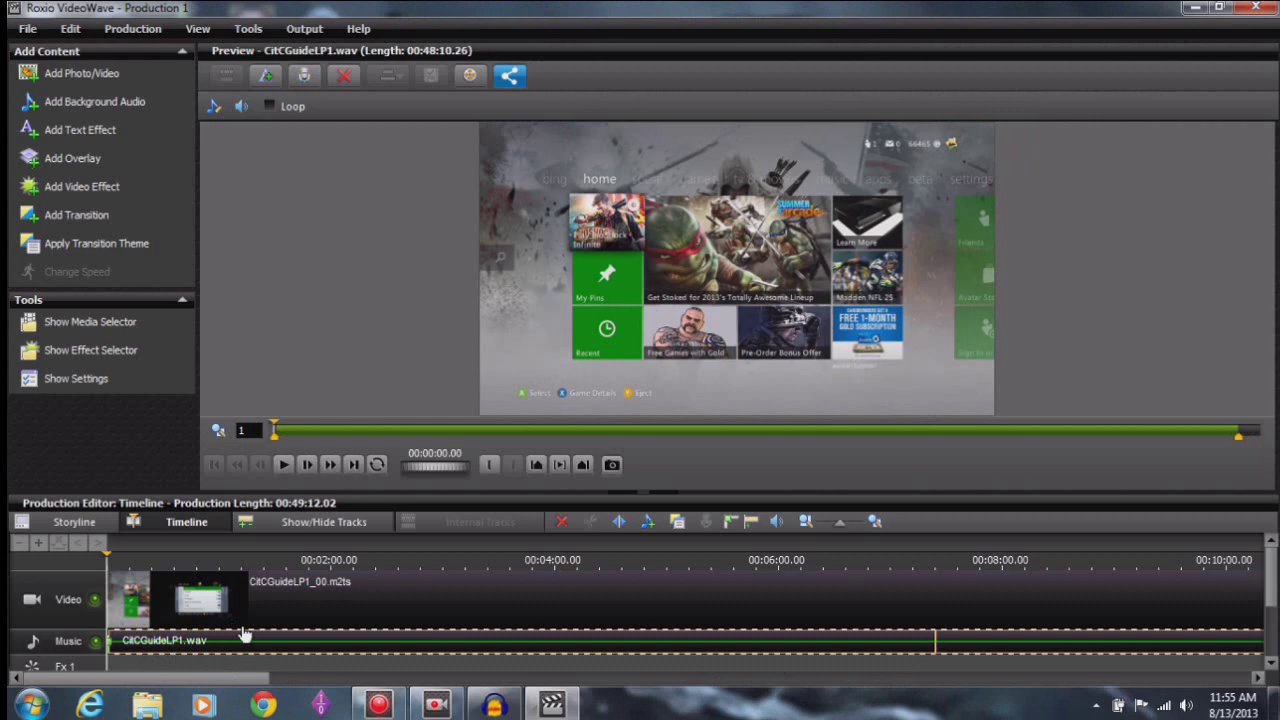
{"action": "left_click", "coordinate": [846, 521]}
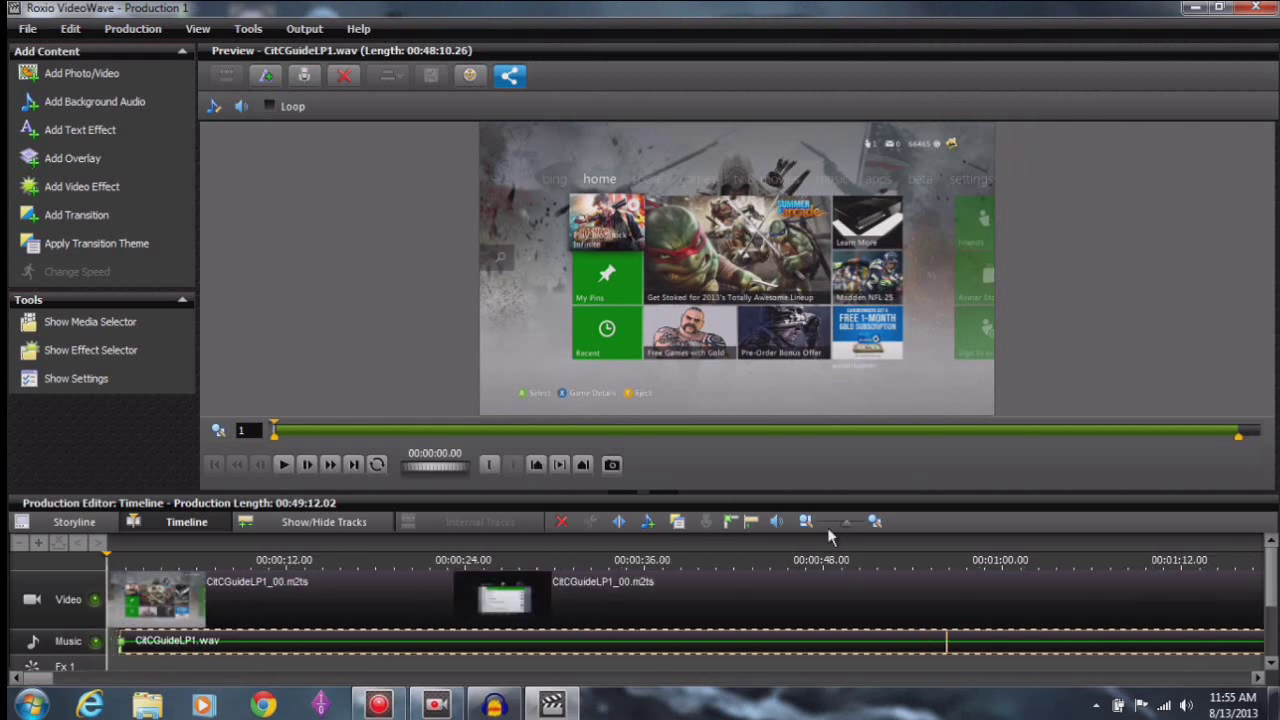
{"action": "left_click_drag", "start_coordinate": [198, 641], "coordinate": [163, 648]}
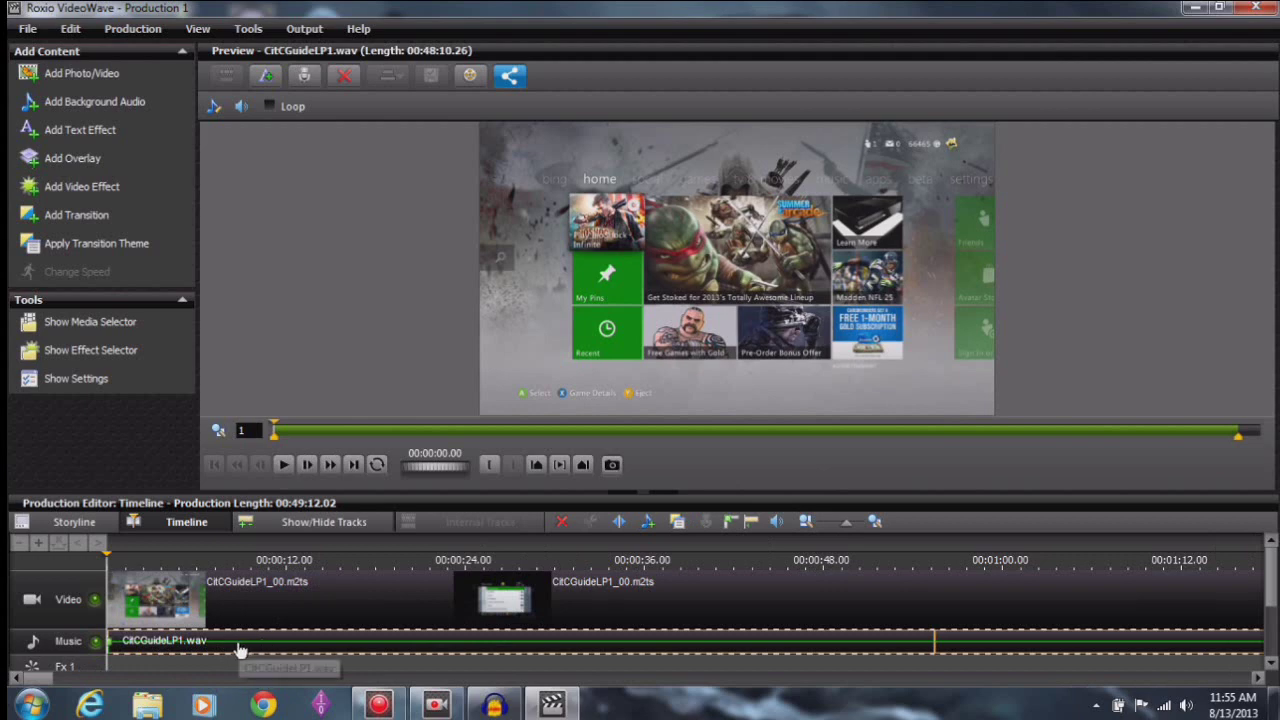
{"action": "left_click", "coordinate": [190, 646]}
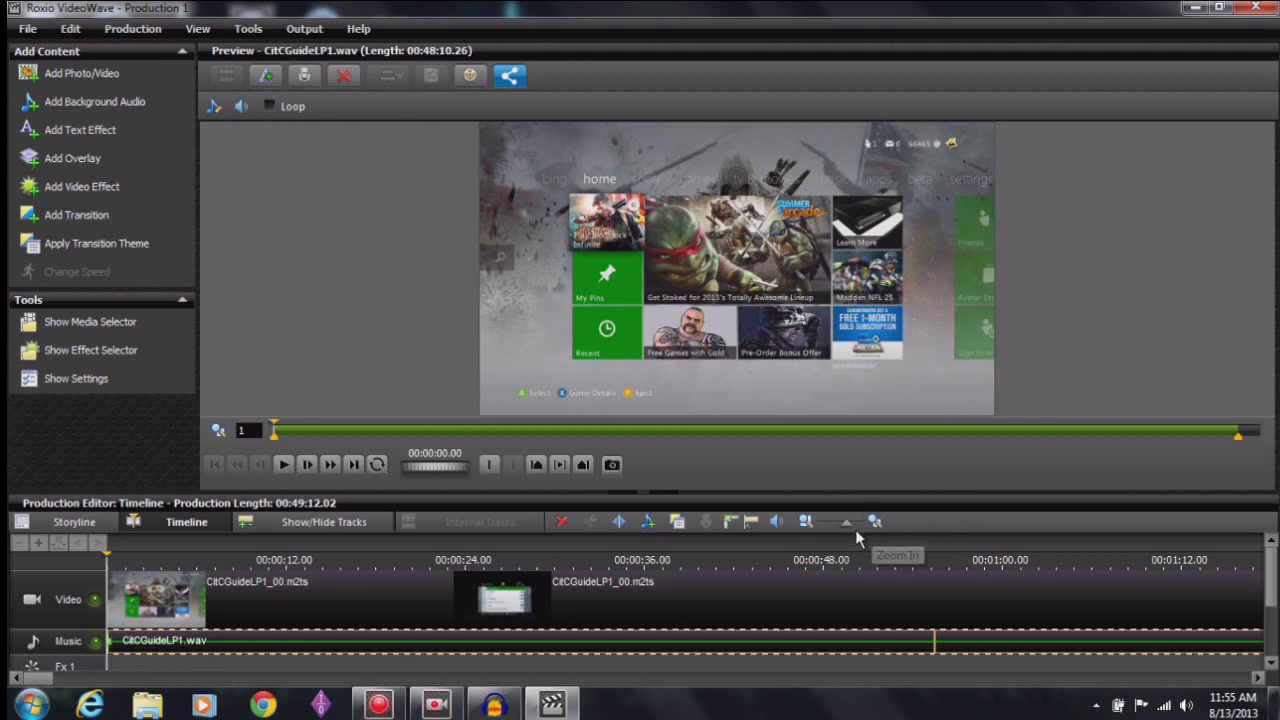
{"action": "left_click_drag", "start_coordinate": [846, 530], "coordinate": [871, 523]}
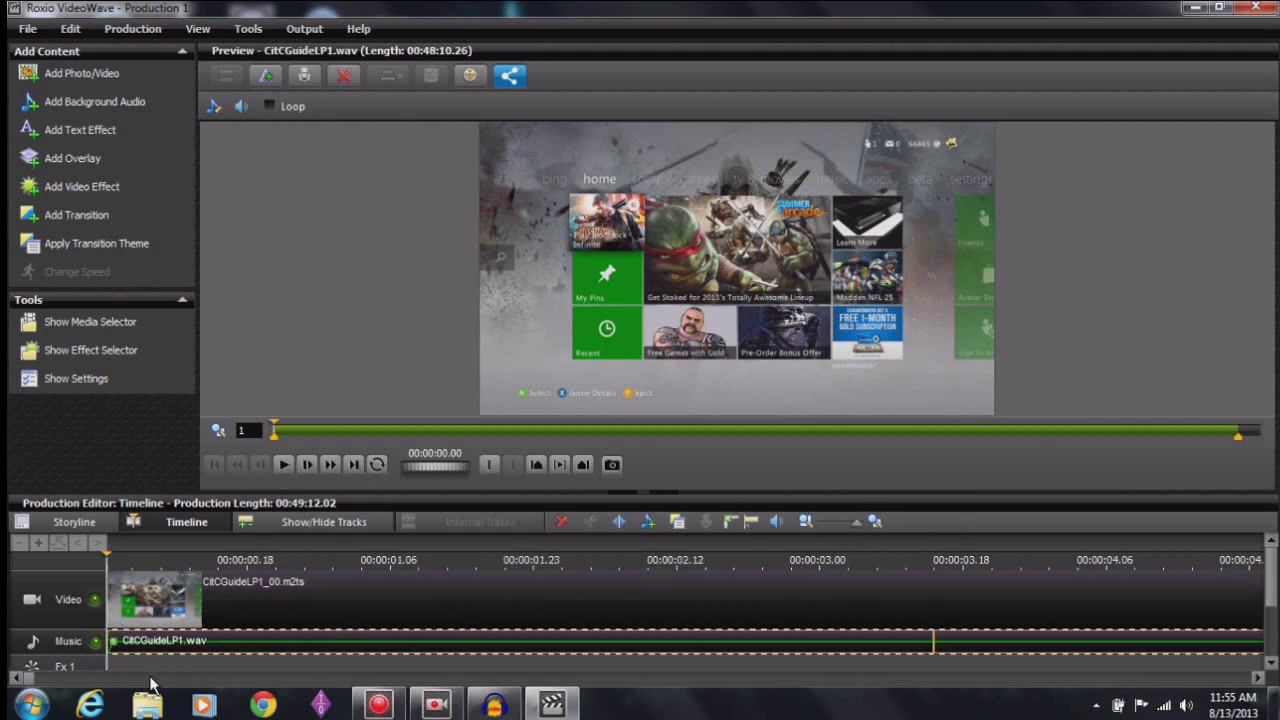
Zoom the timeline out until both CitCGuideLP1_00.m2ts pieces show side by side.
{"action": "left_click", "coordinate": [24, 700]}
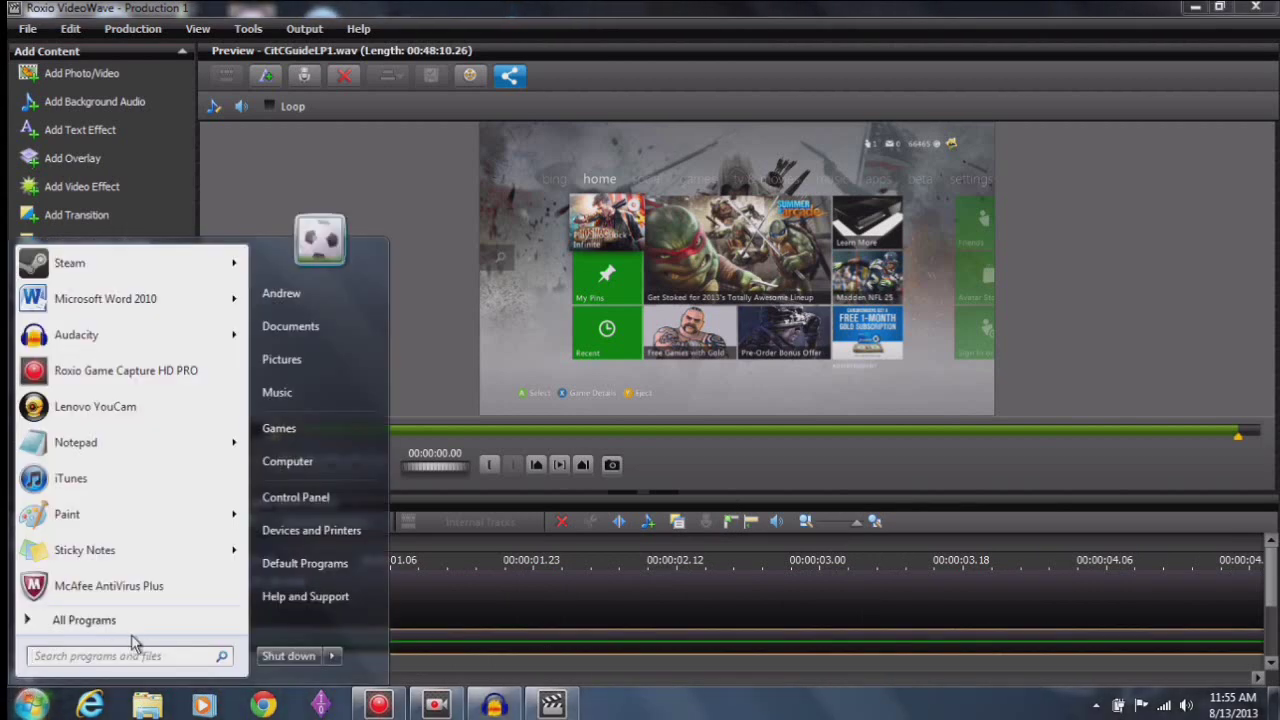
{"action": "left_click", "coordinate": [396, 657]}
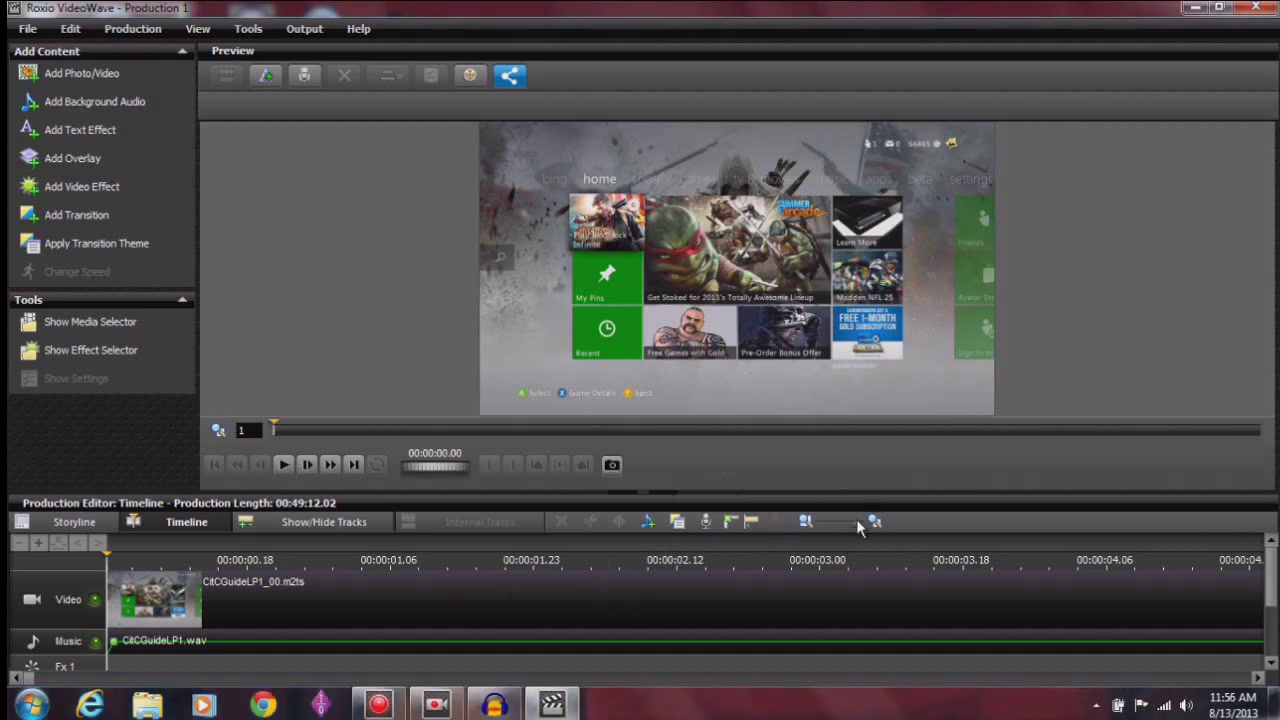
{"action": "left_click_drag", "start_coordinate": [857, 521], "coordinate": [846, 521]}
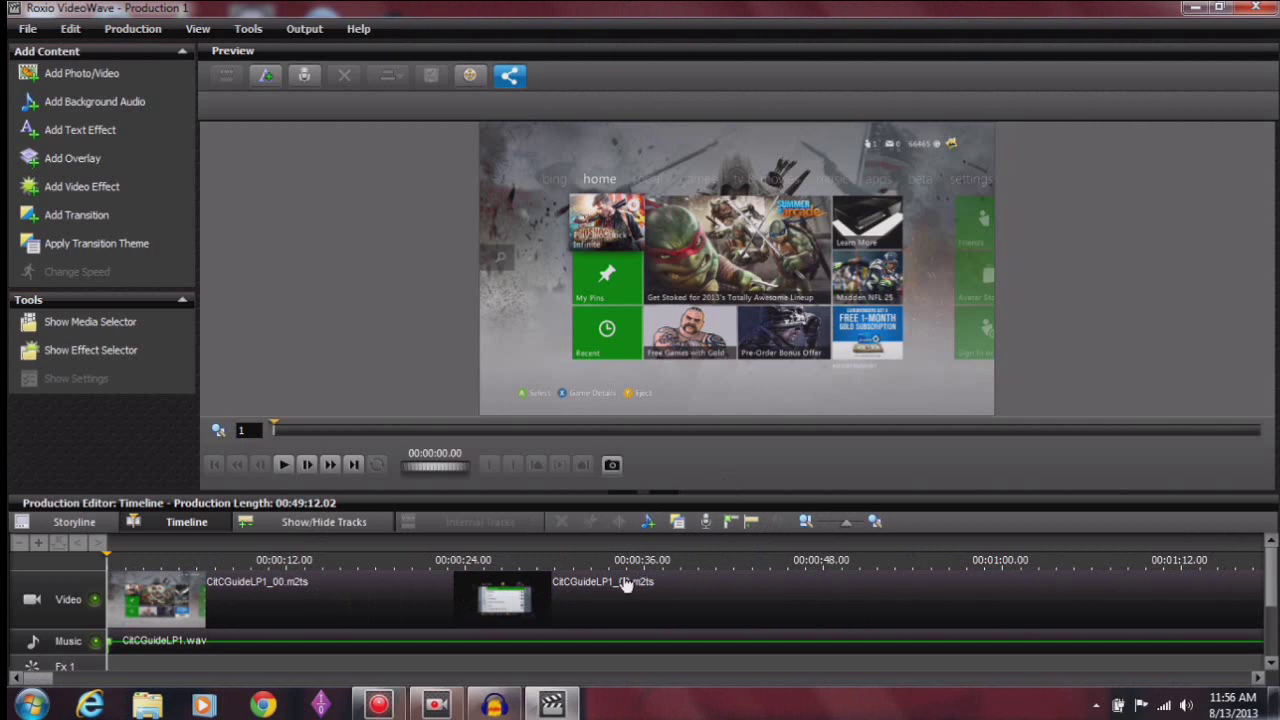
Delete the 23-second opening video clip, leaving a 00:48:48.25 production.
{"action": "right_click", "coordinate": [342, 605]}
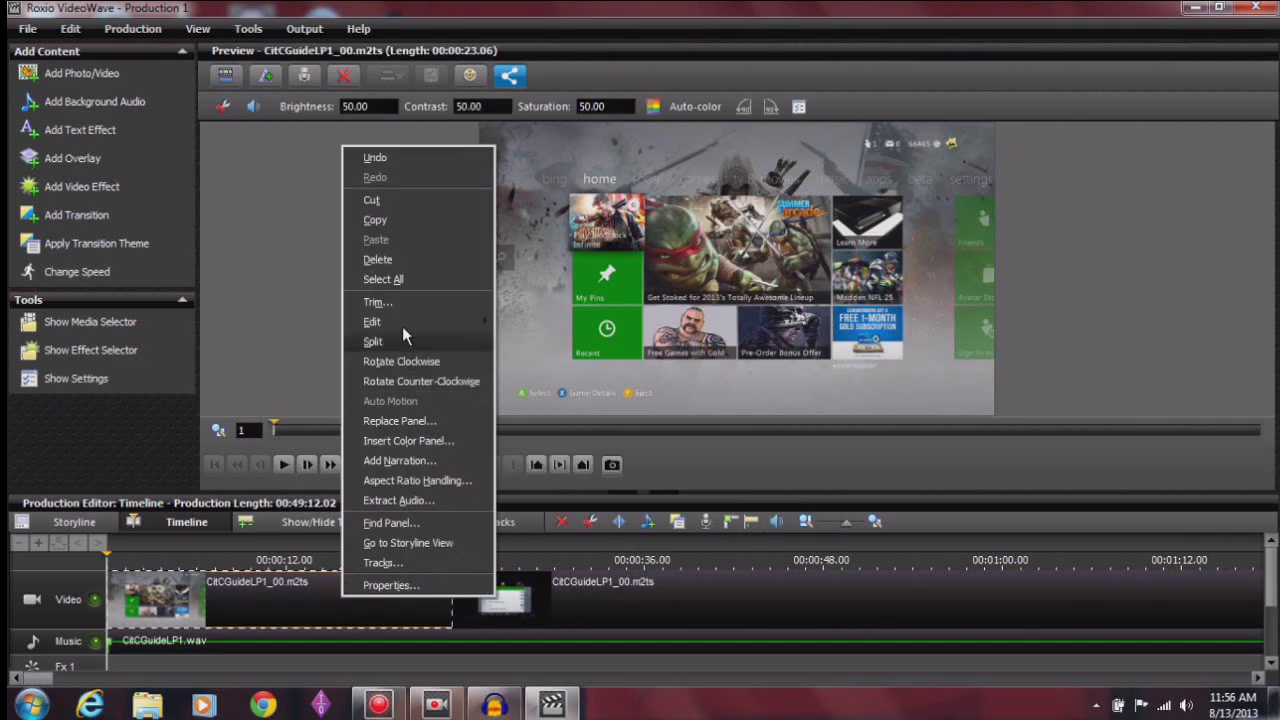
{"action": "left_click", "coordinate": [378, 260]}
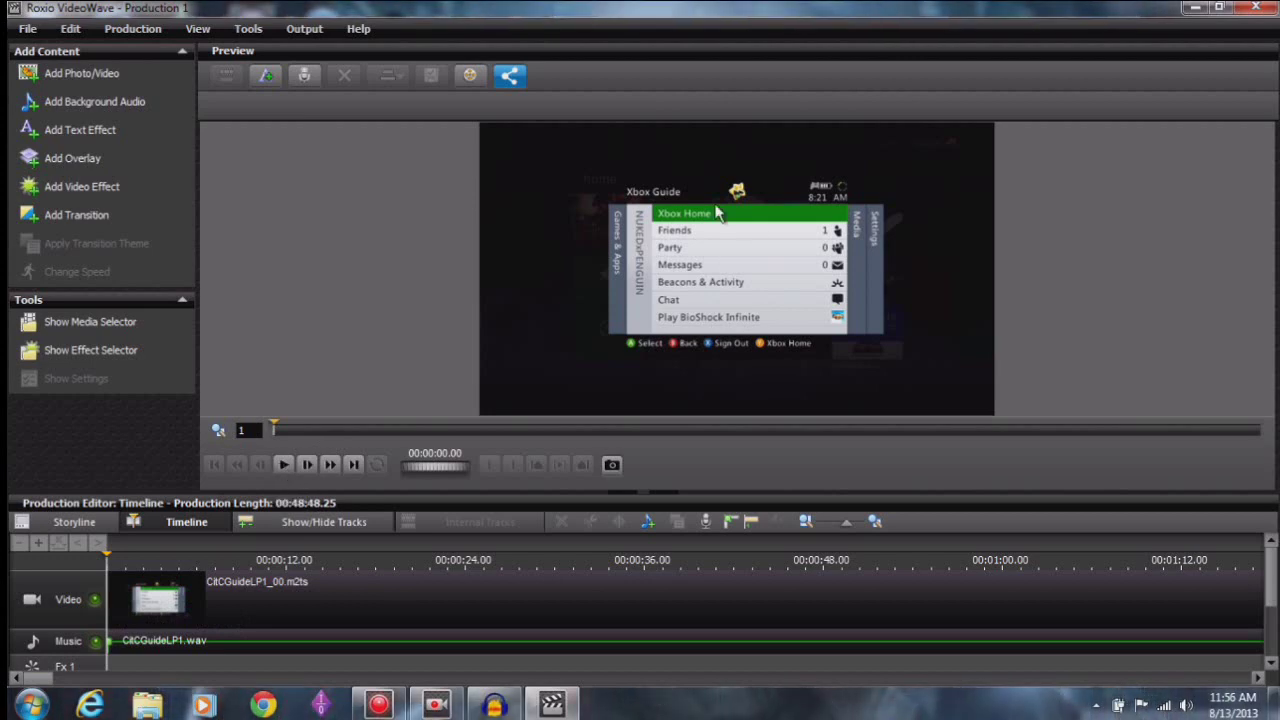
Play the production briefly, then return the playhead to the start.
{"action": "left_click", "coordinate": [286, 464]}
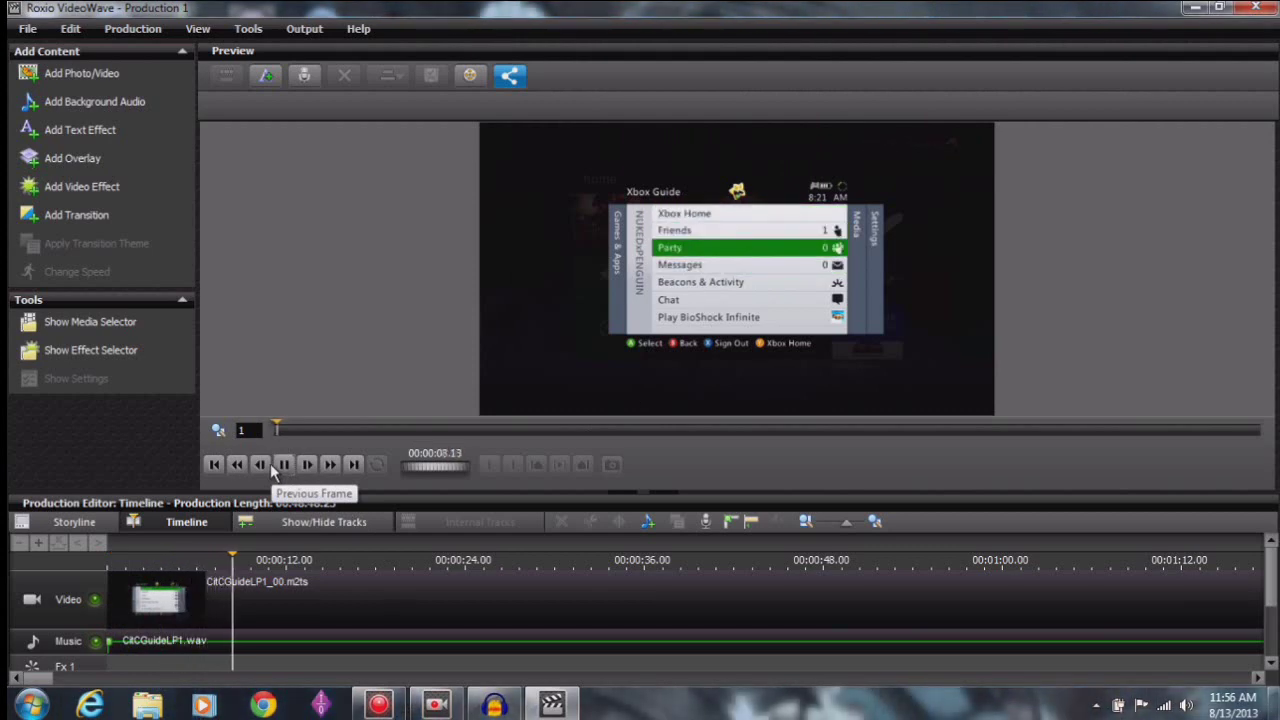
{"action": "left_click", "coordinate": [283, 464]}
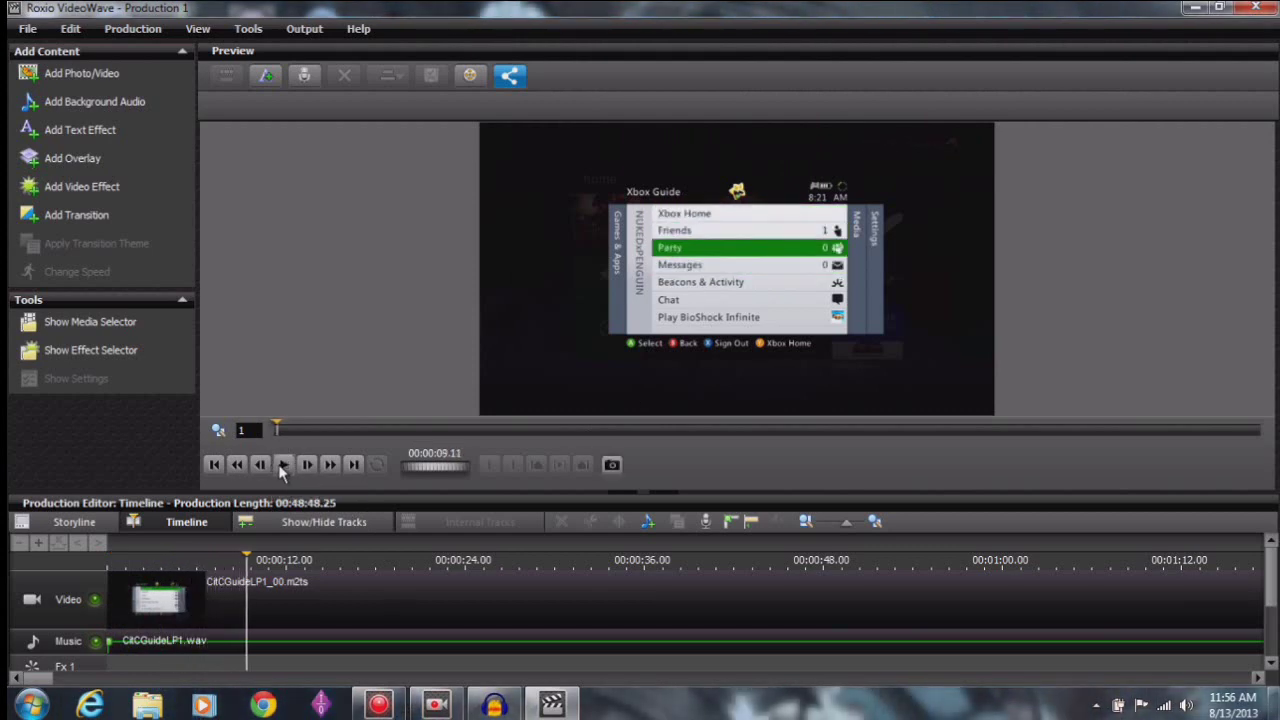
{"action": "left_click", "coordinate": [213, 465]}
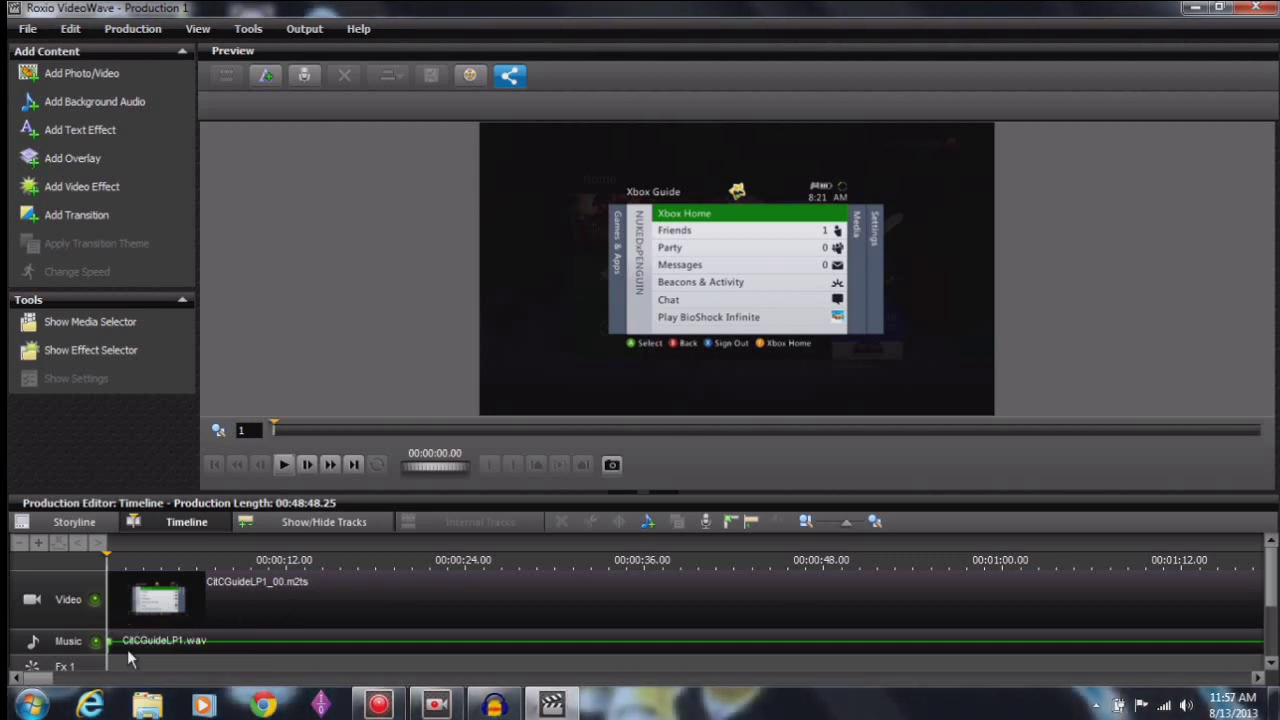
Copy the CitCGuideLP1.wav commentary clip and bring up the gameplay clip's options.
{"action": "right_click", "coordinate": [129, 654]}
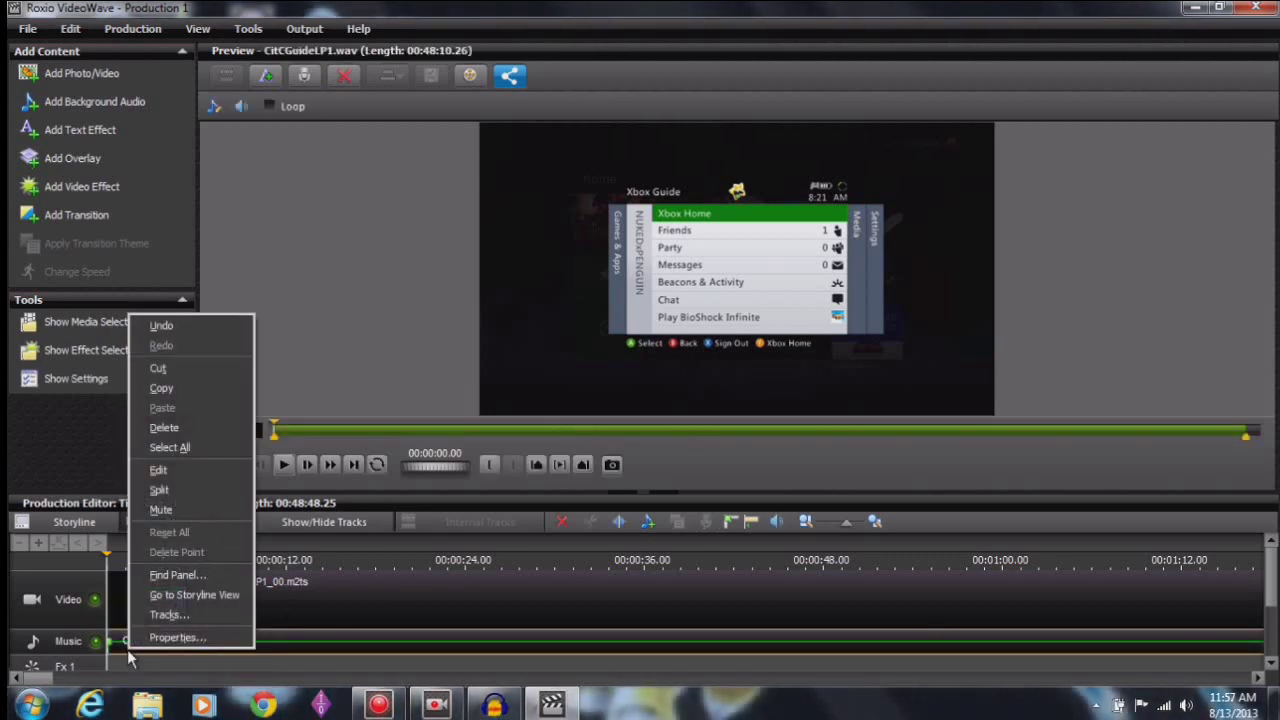
{"action": "left_click", "coordinate": [161, 388]}
{"action": "right_click", "coordinate": [237, 598]}
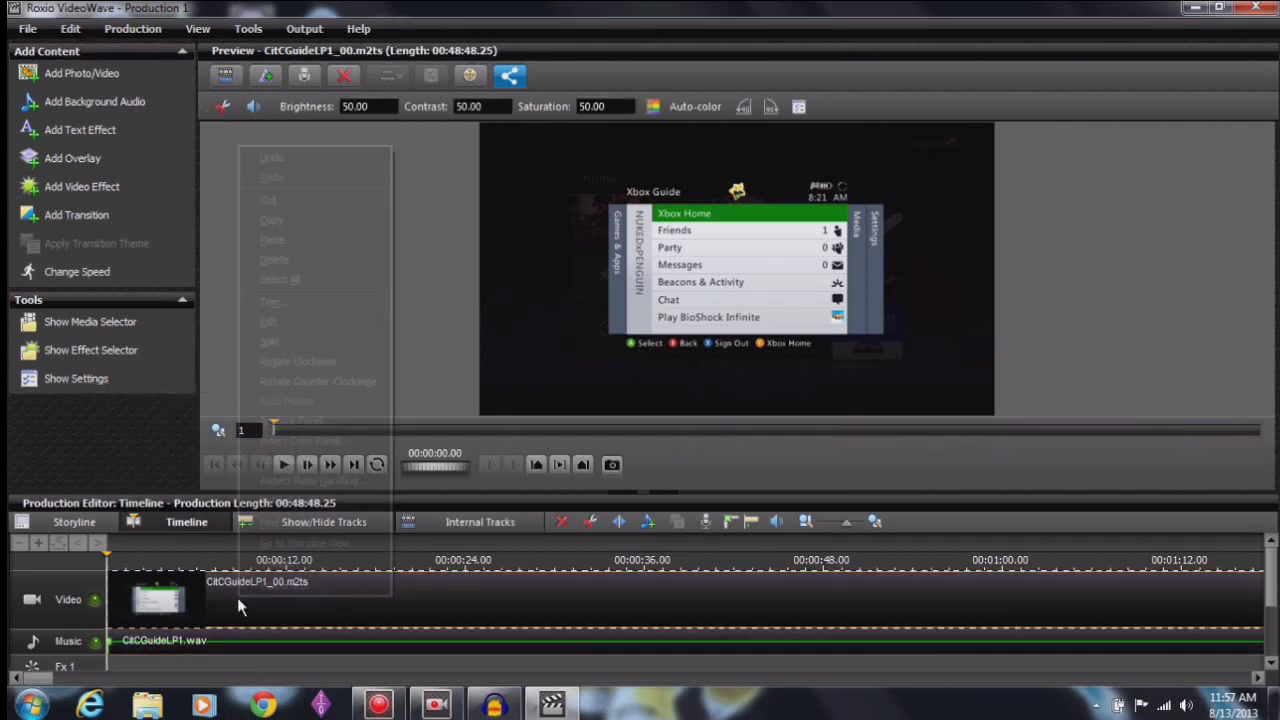
Paste the copied CitCGuideLP1.wav commentary onto the gameplay clip's internal Music track.
{"action": "mouse_move", "coordinate": [295, 320]}
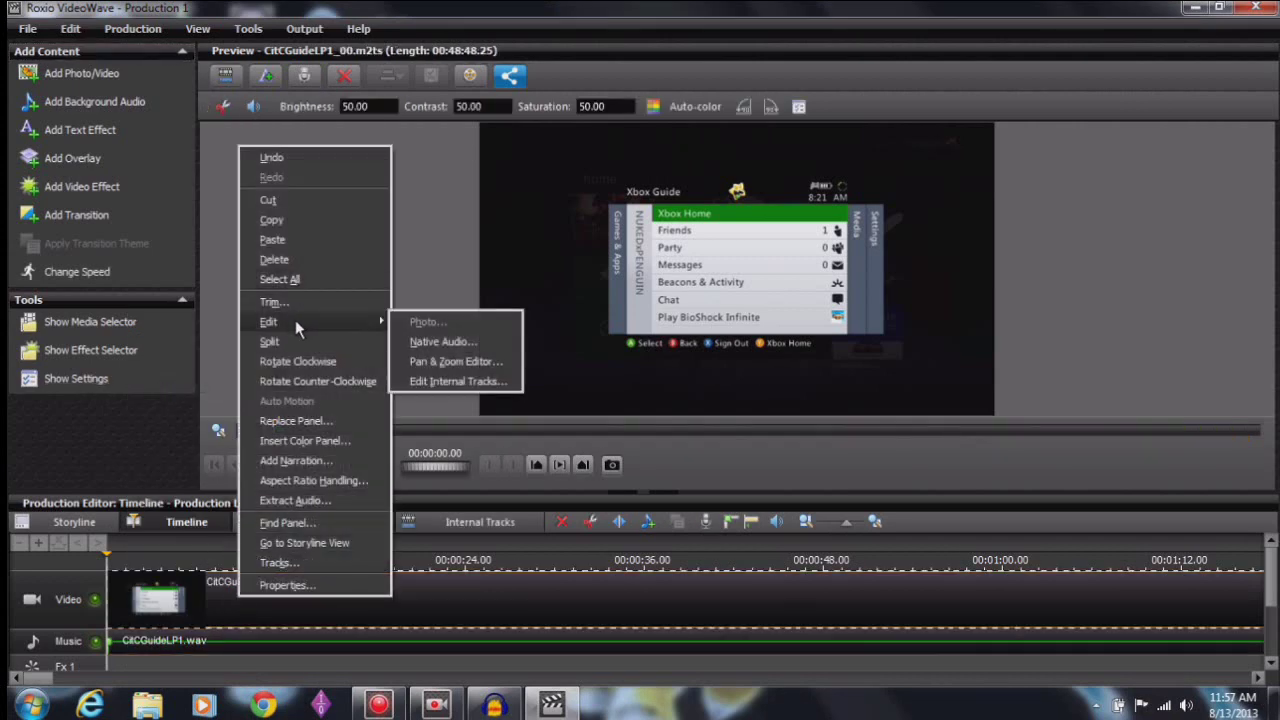
{"action": "left_click", "coordinate": [436, 381]}
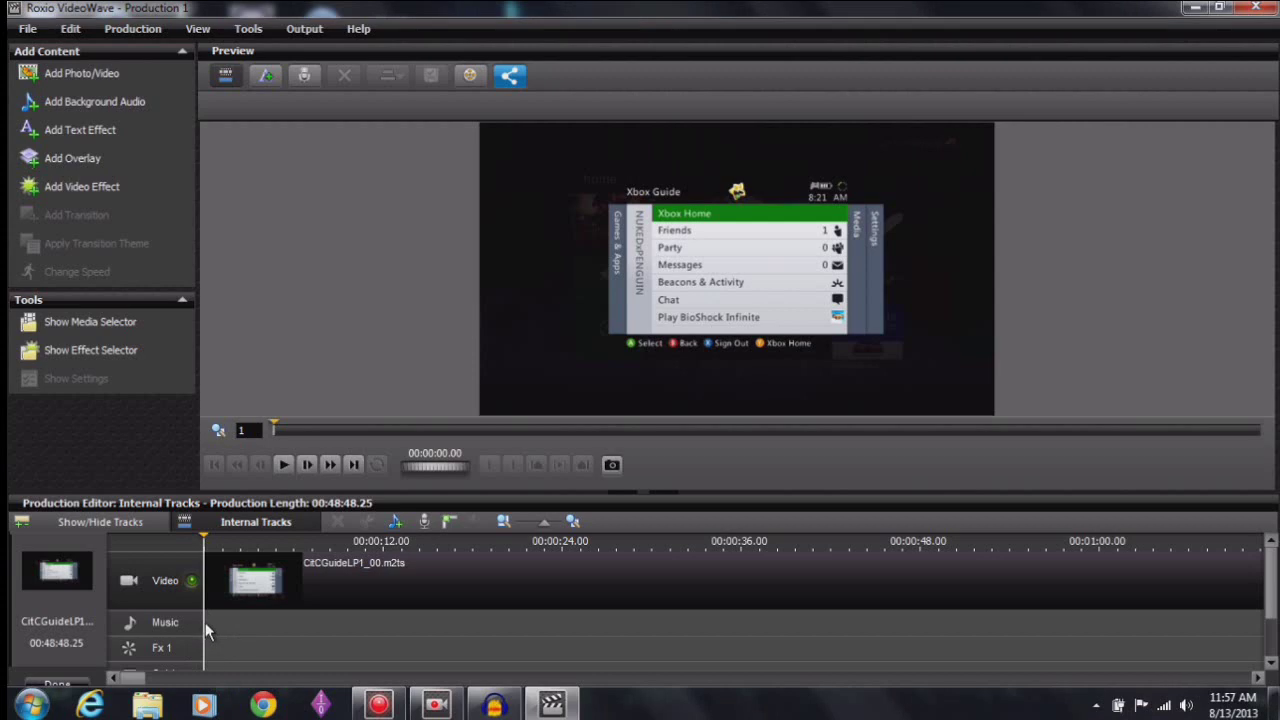
{"action": "right_click", "coordinate": [205, 622]}
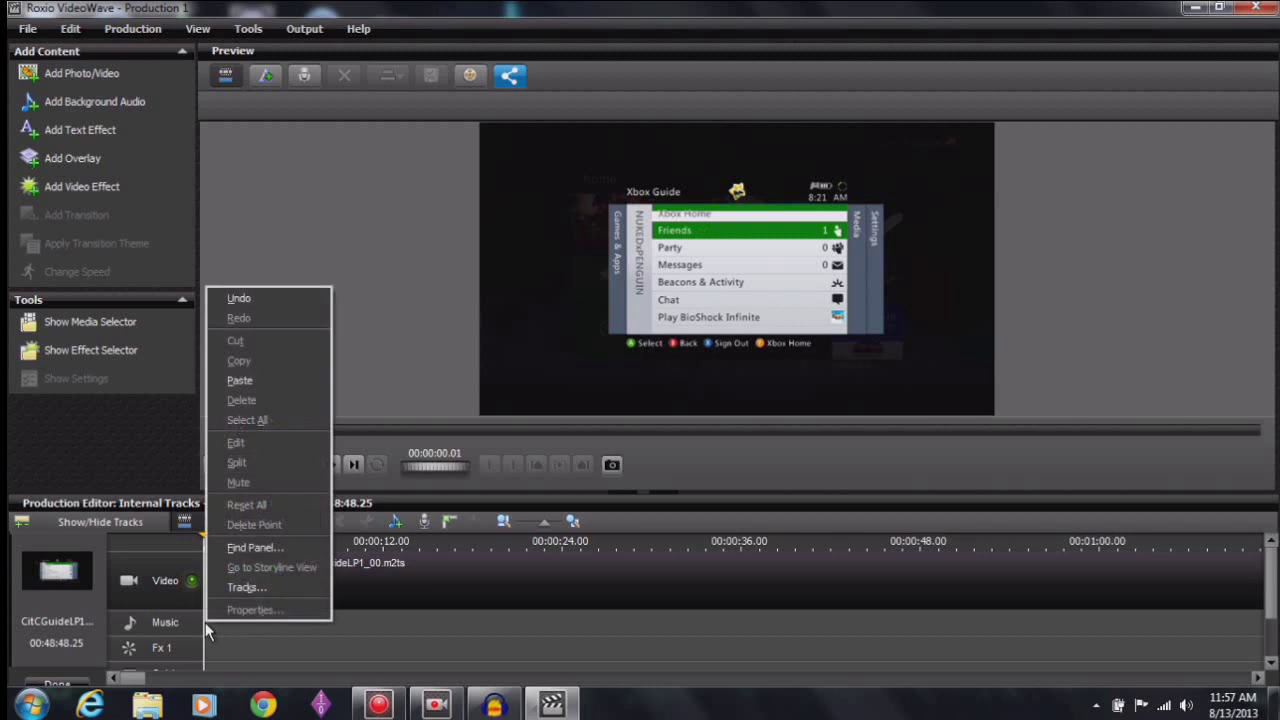
{"action": "left_click", "coordinate": [447, 364]}
{"action": "left_click", "coordinate": [214, 465]}
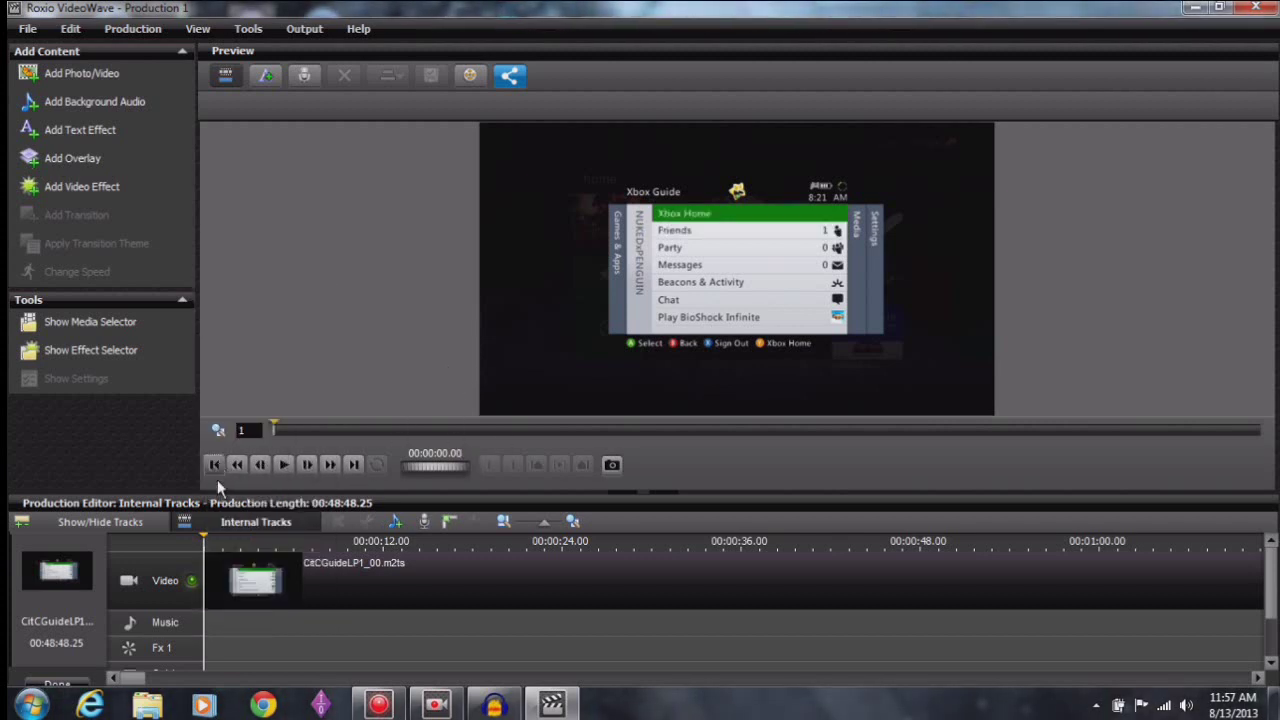
{"action": "right_click", "coordinate": [207, 625]}
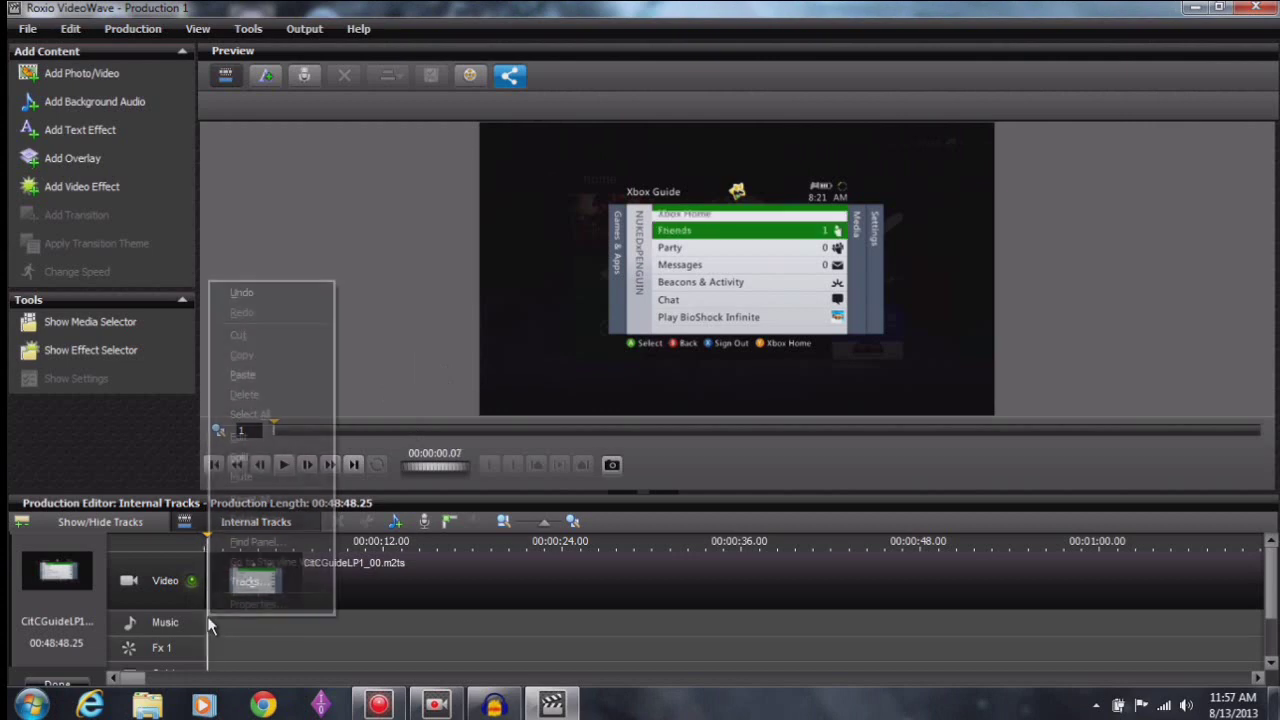
{"action": "left_click", "coordinate": [464, 310]}
{"action": "left_click", "coordinate": [214, 465]}
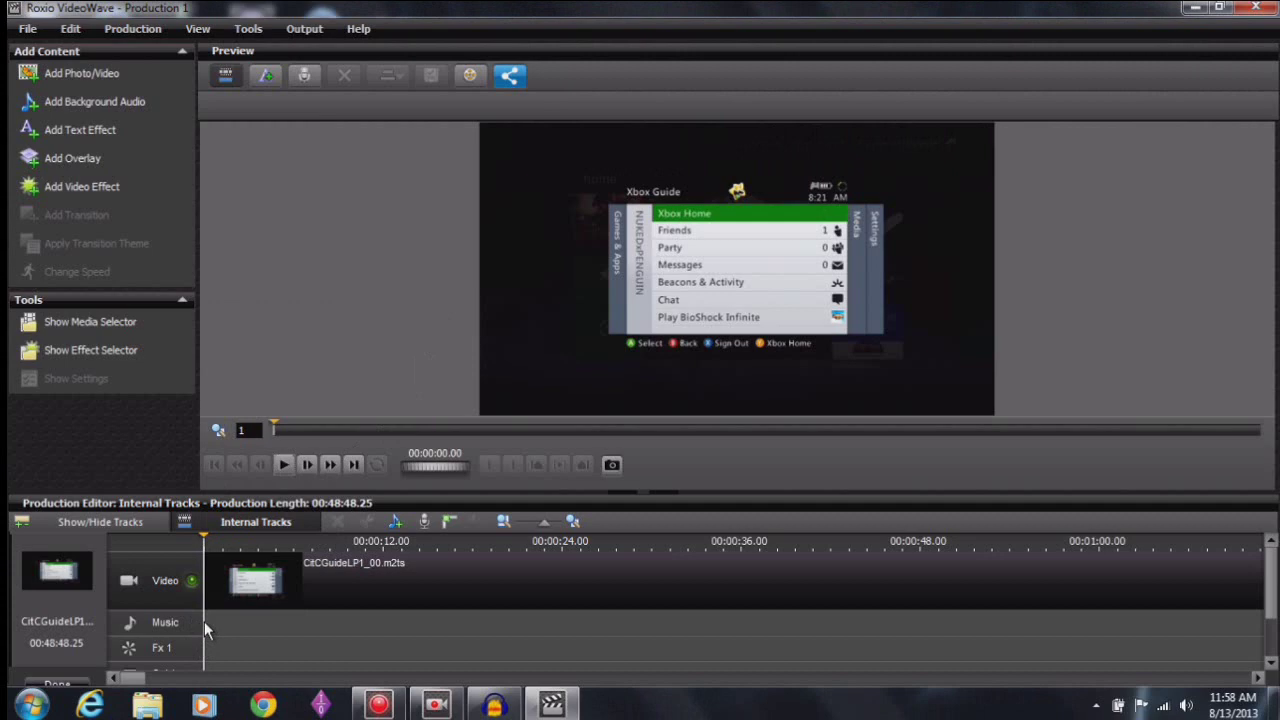
{"action": "right_click", "coordinate": [204, 621]}
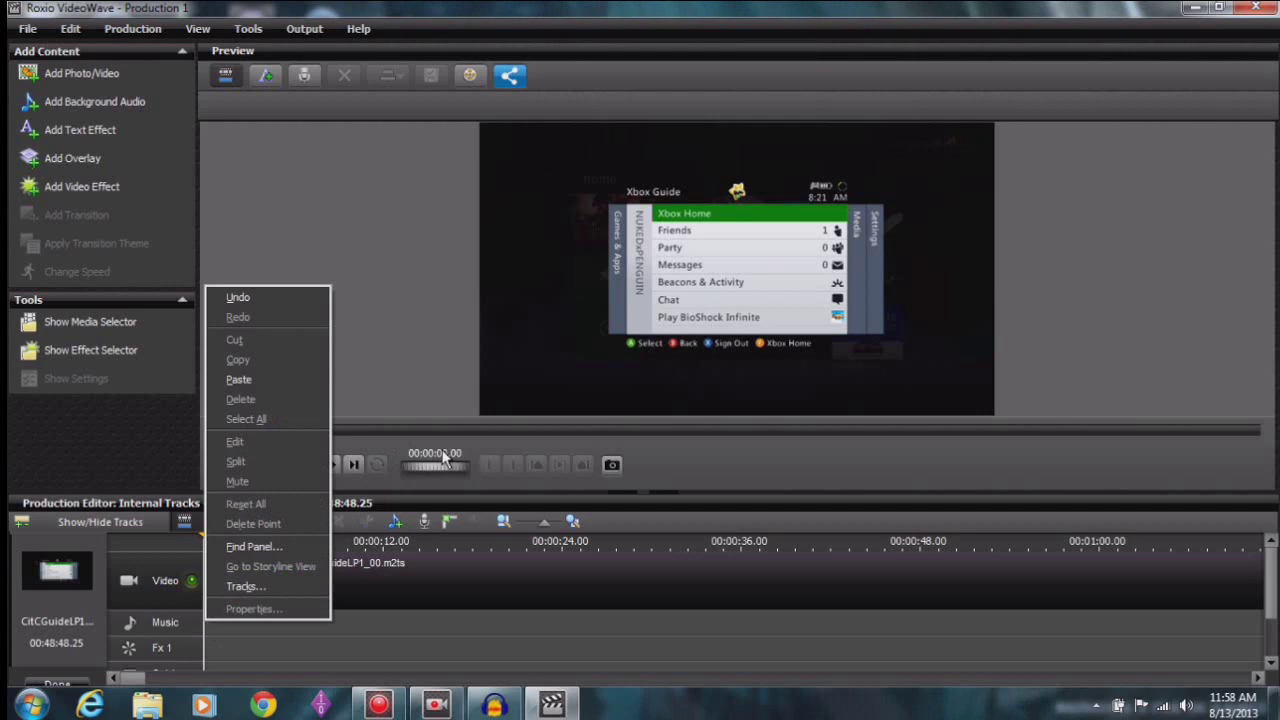
{"action": "left_click", "coordinate": [274, 379]}
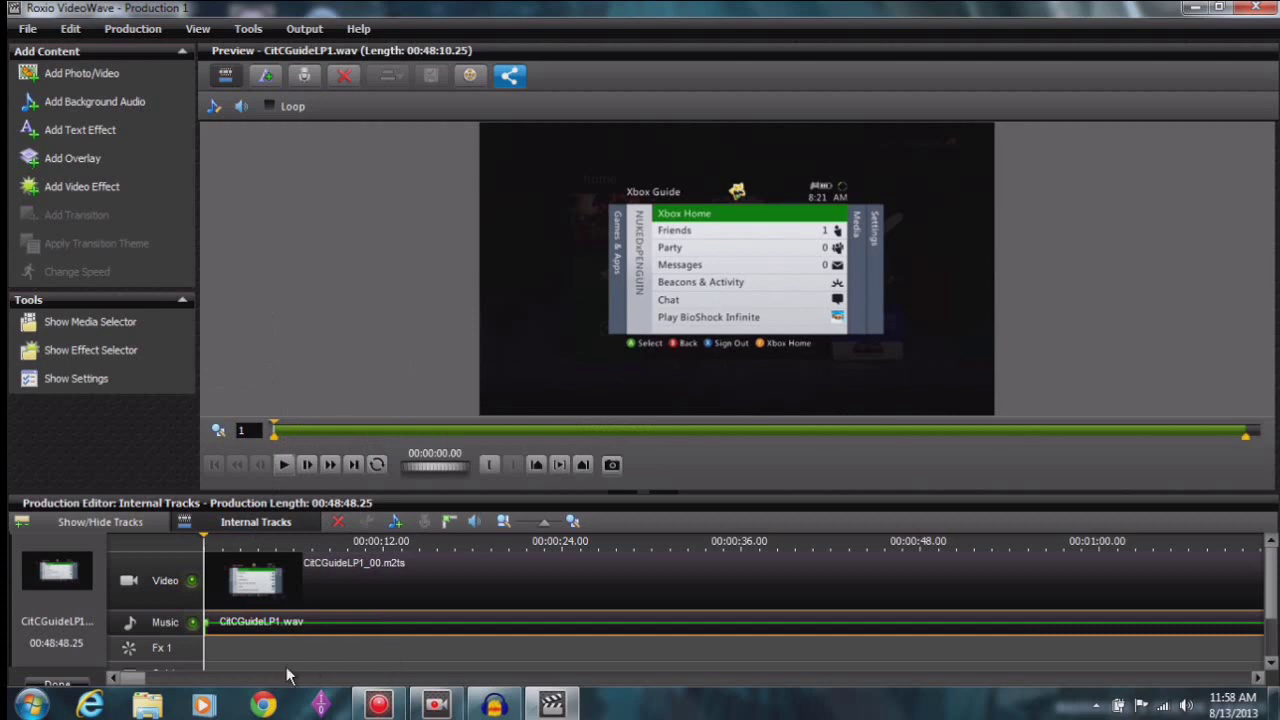
Leave Internal Tracks with Done, then play the production and return to 00:00:00.00.
{"action": "left_click", "coordinate": [58, 686]}
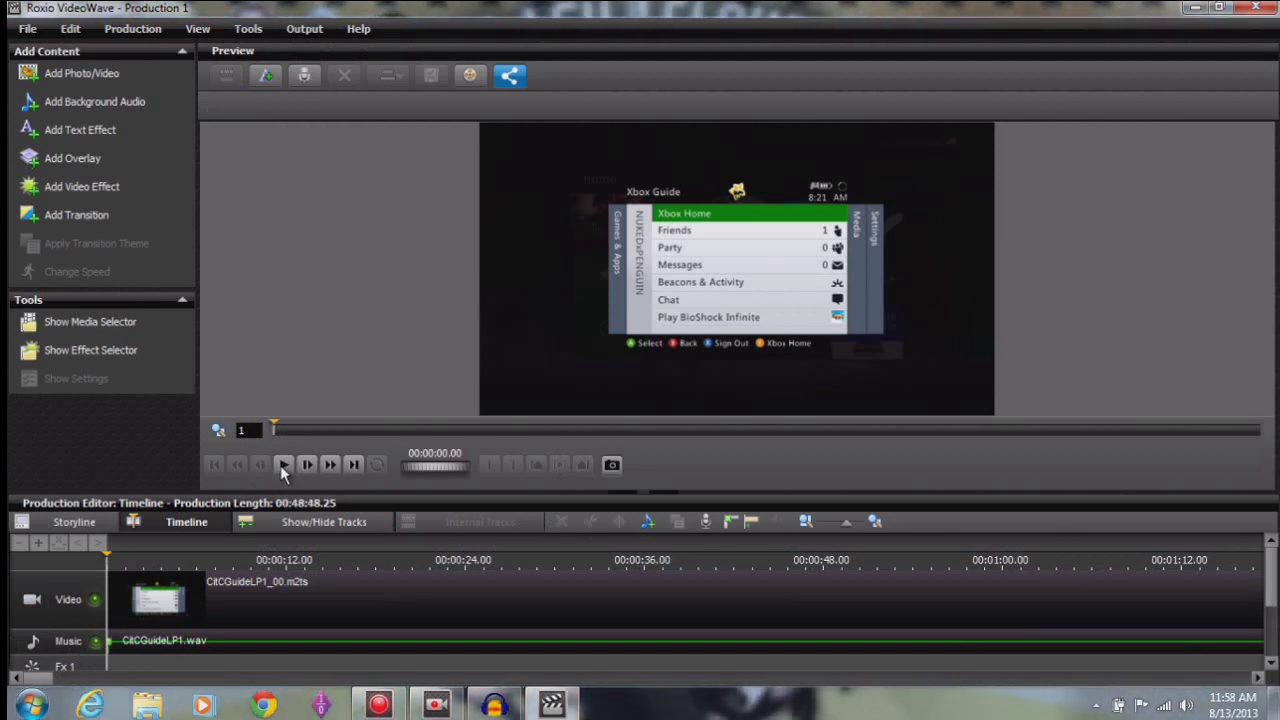
{"action": "left_click", "coordinate": [283, 471]}
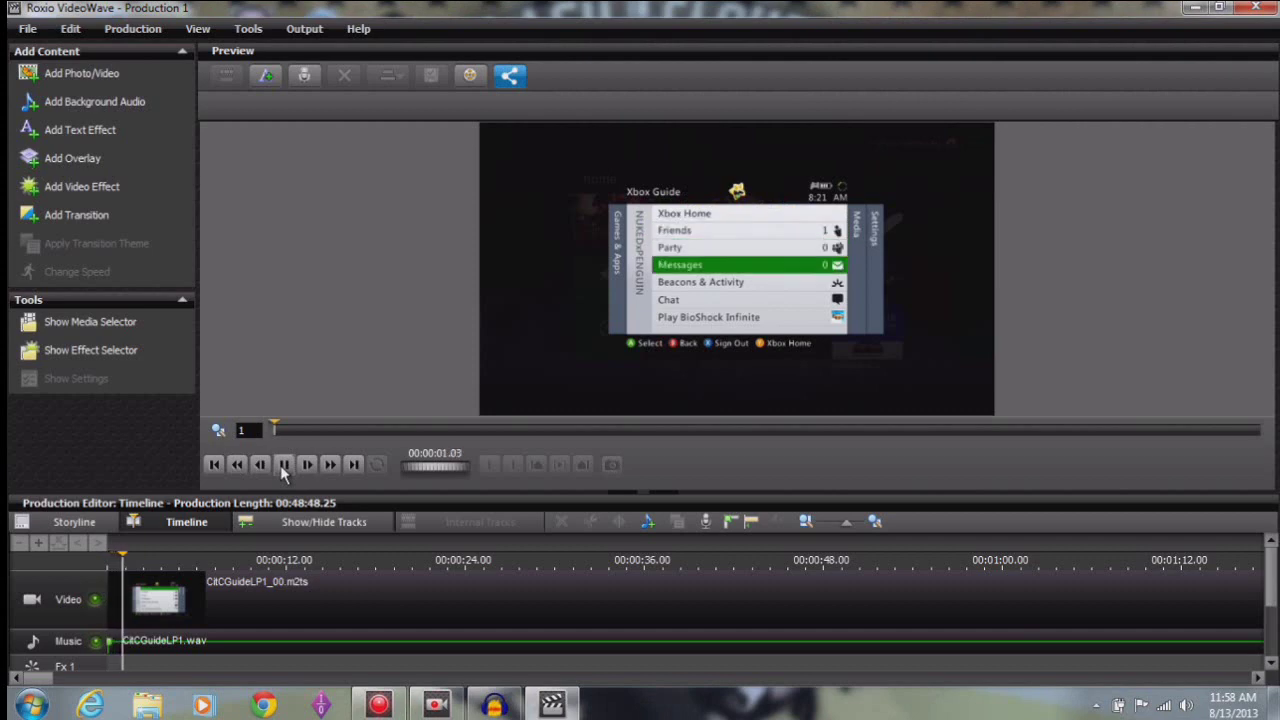
{"action": "left_click", "coordinate": [214, 465]}
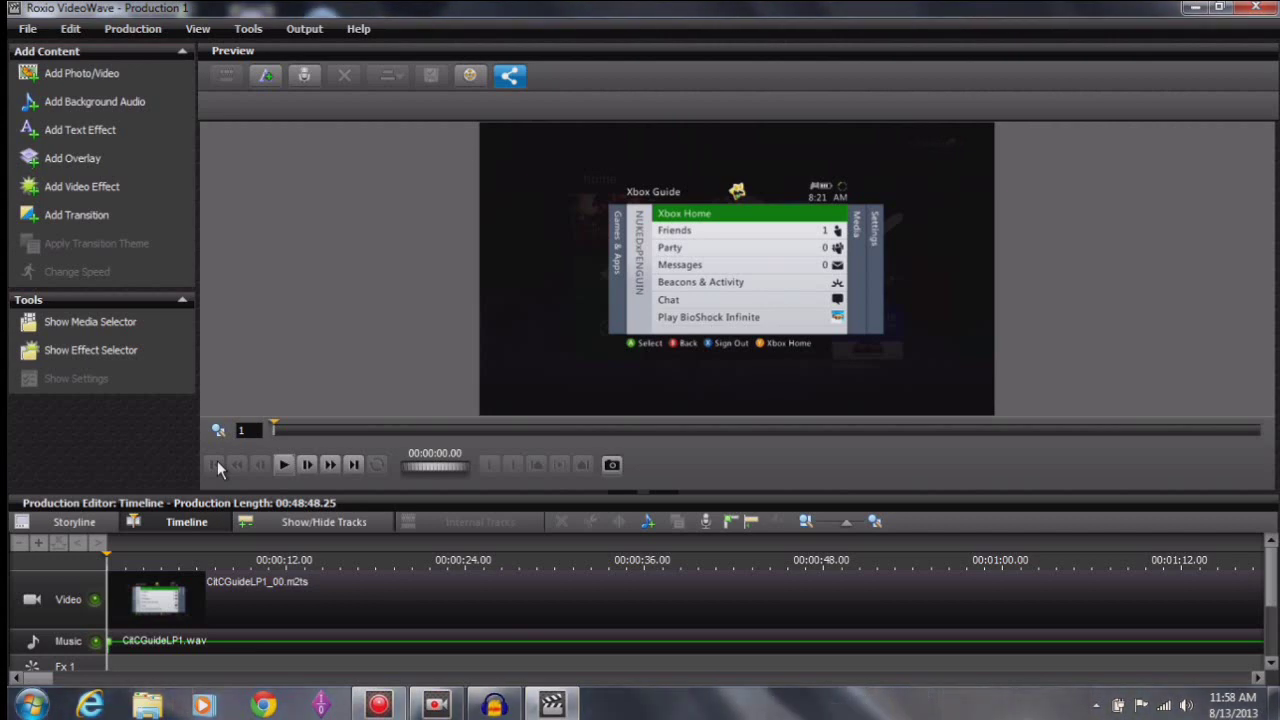
Delete the separate CitCGuideLP1.wav clip from the main Music track and check playback.
{"action": "right_click", "coordinate": [168, 641]}
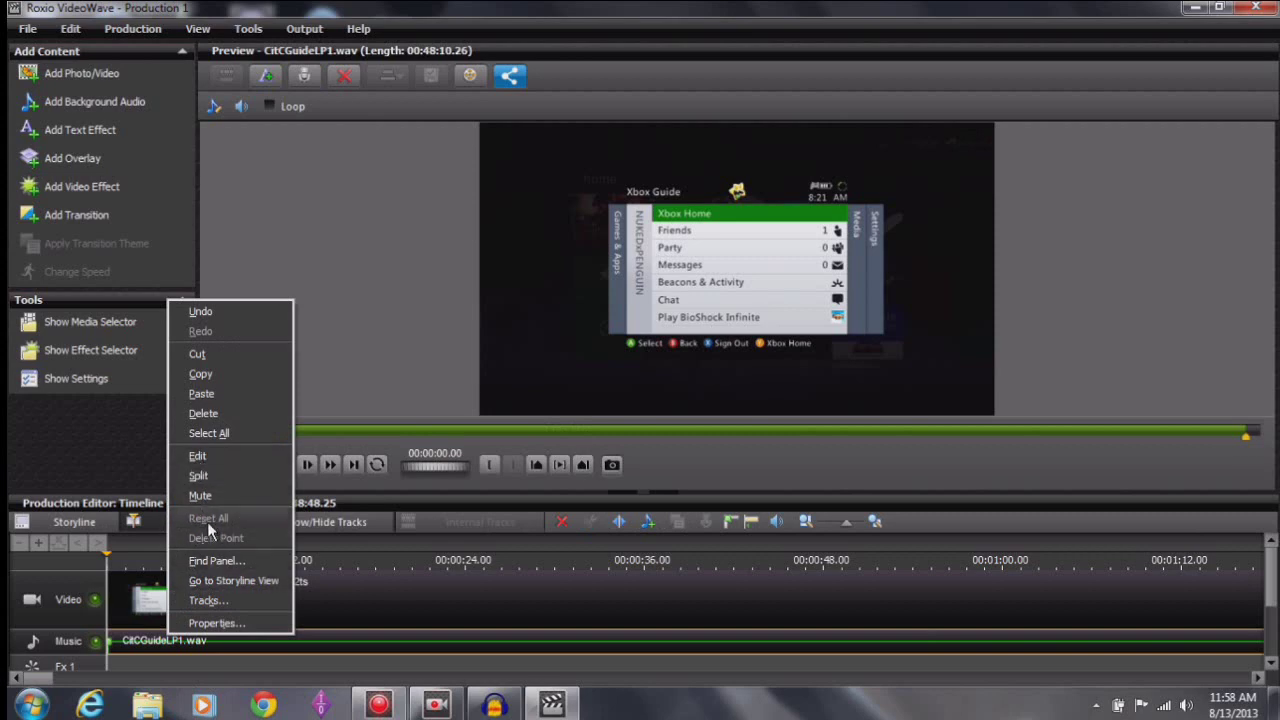
{"action": "left_click", "coordinate": [215, 412]}
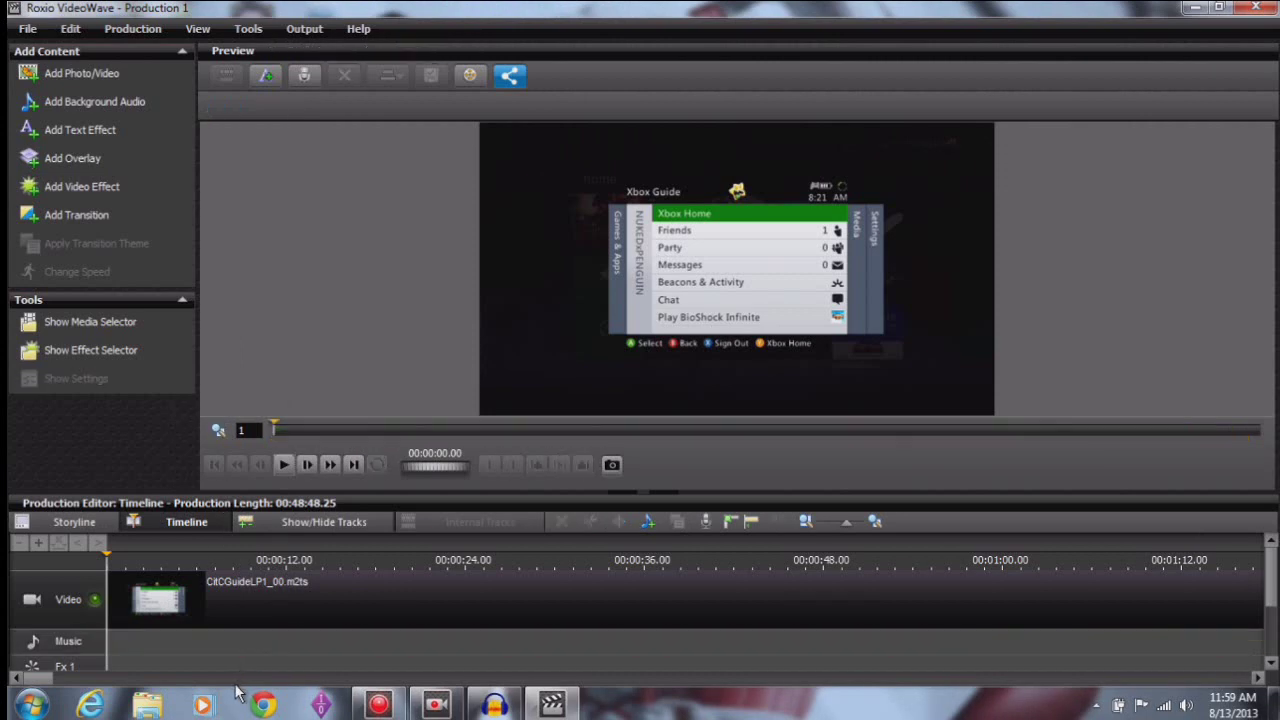
{"action": "left_click", "coordinate": [286, 466]}
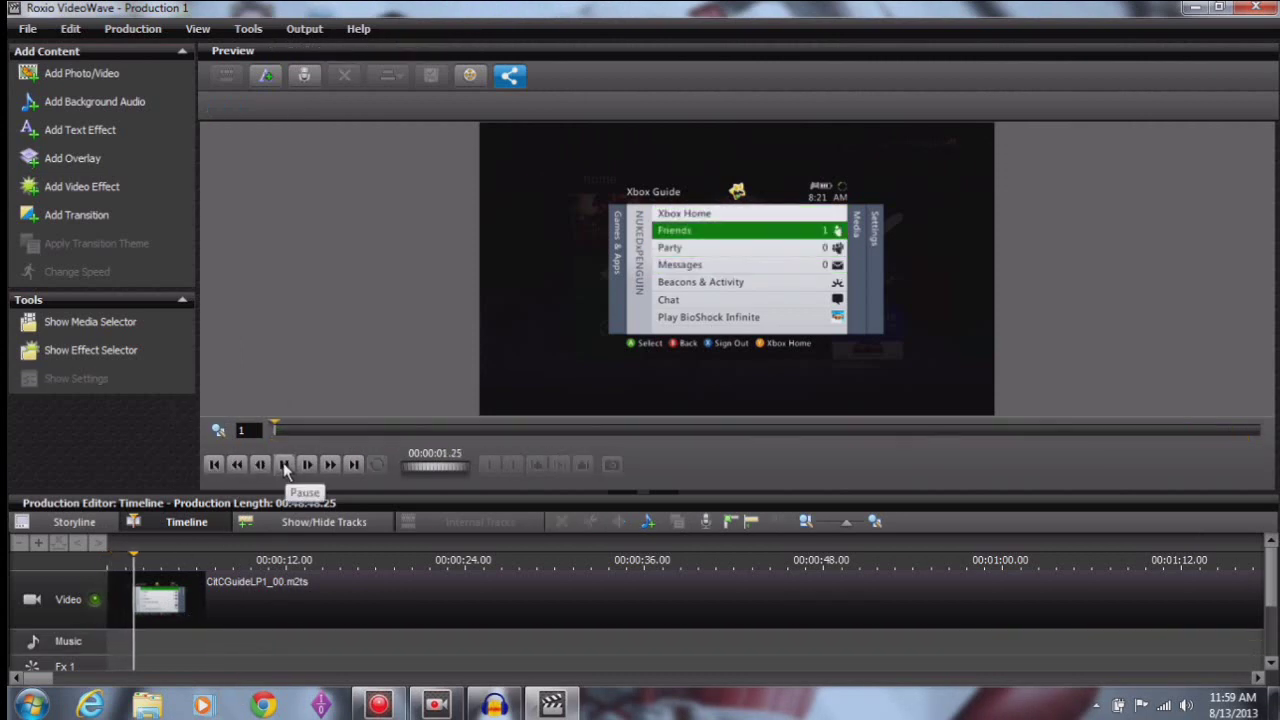
{"action": "left_click", "coordinate": [283, 466]}
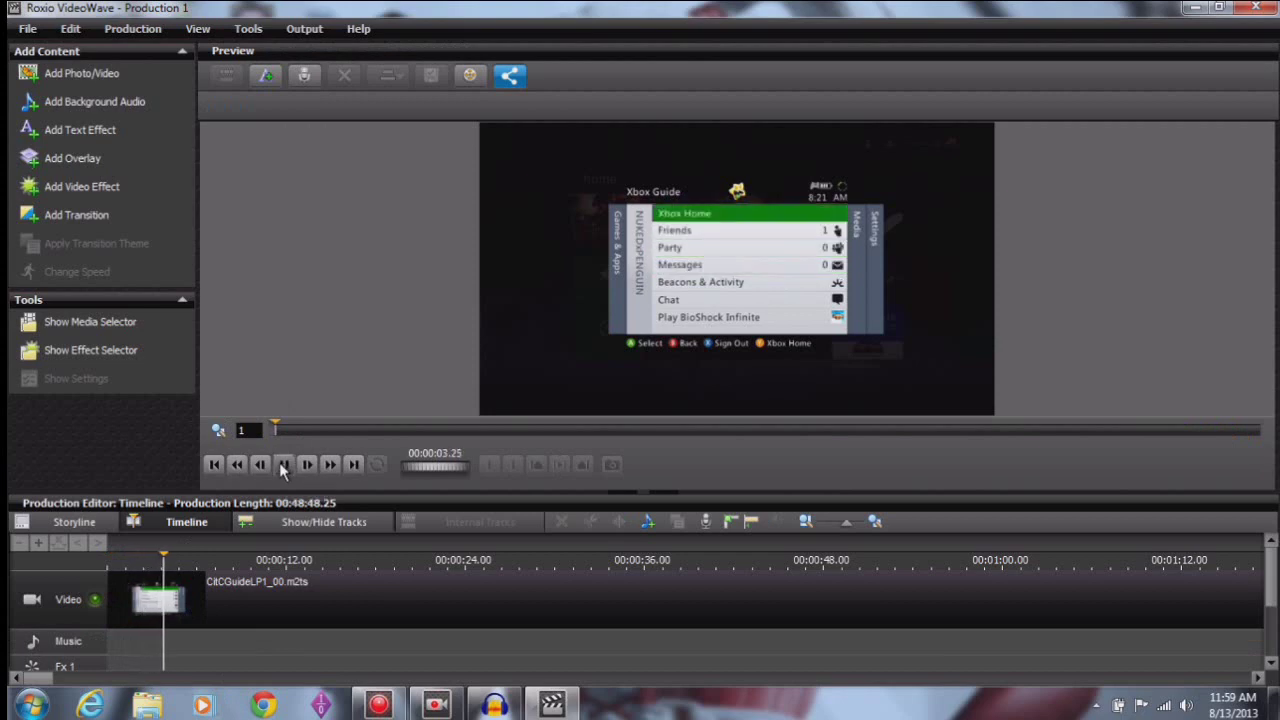
{"action": "left_click", "coordinate": [214, 464]}
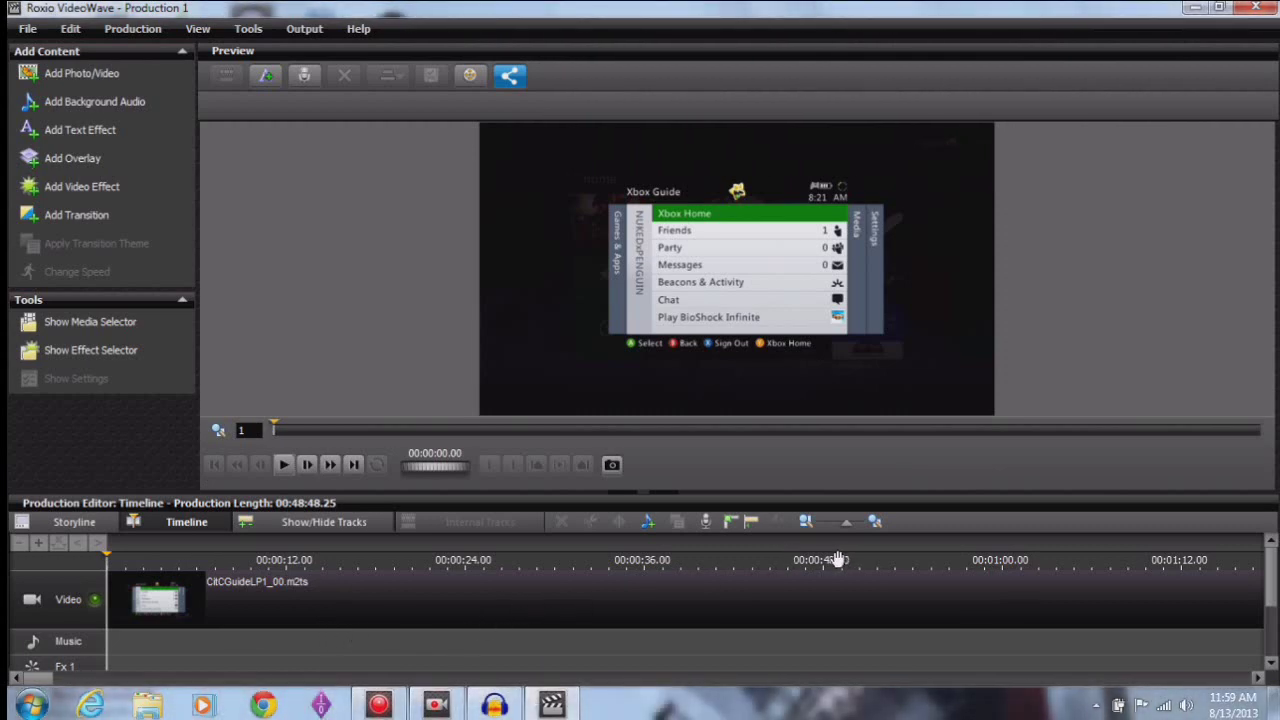
Position the playhead at about 00:01:38, the end of the intro.
{"action": "left_click", "coordinate": [1000, 562]}
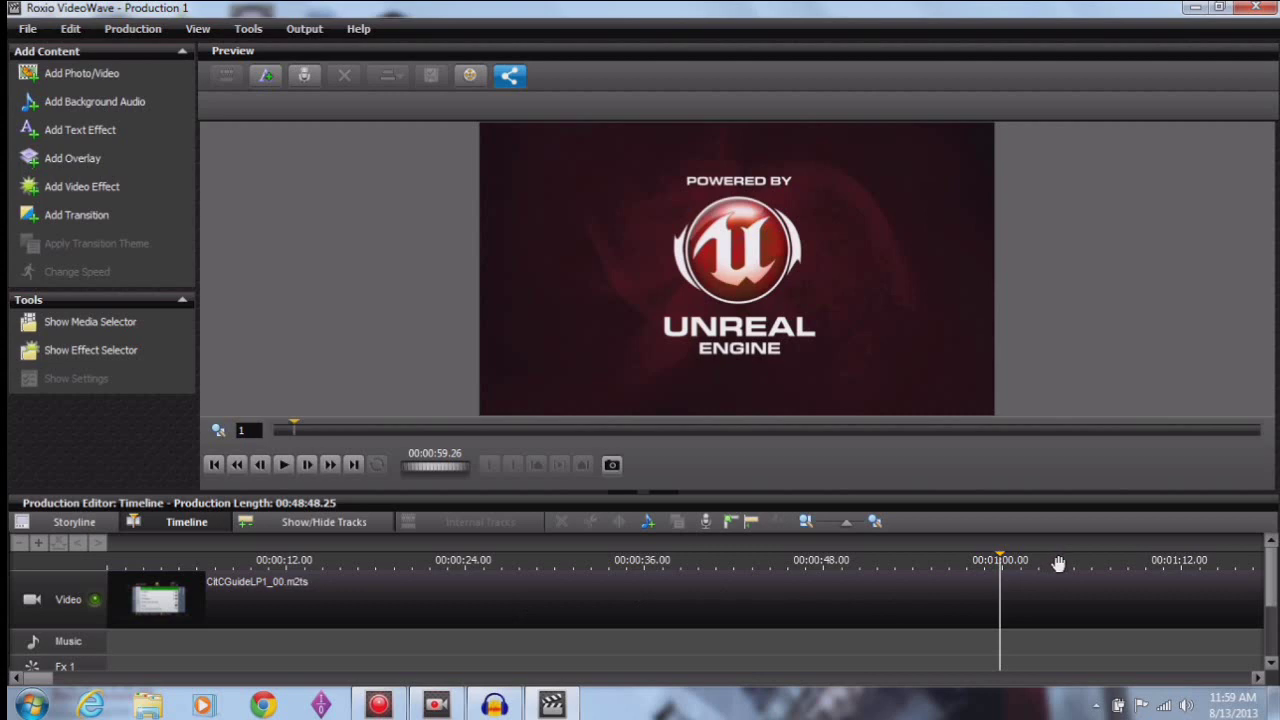
{"action": "left_click", "coordinate": [42, 688]}
{"action": "left_click", "coordinate": [655, 657]}
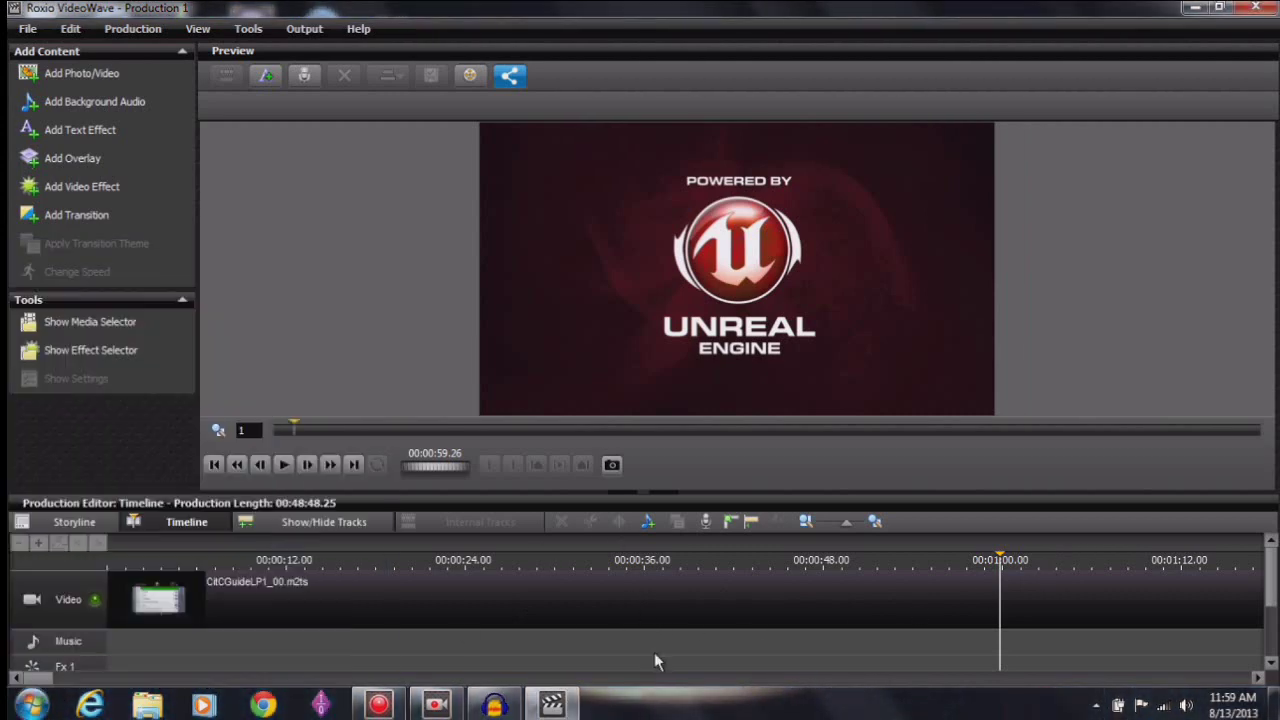
{"action": "mouse_move", "coordinate": [40, 678]}
{"action": "left_mouse_down"}
{"action": "mouse_move", "coordinate": [93, 680]}
{"action": "mouse_move", "coordinate": [63, 681]}
{"action": "left_mouse_up"}
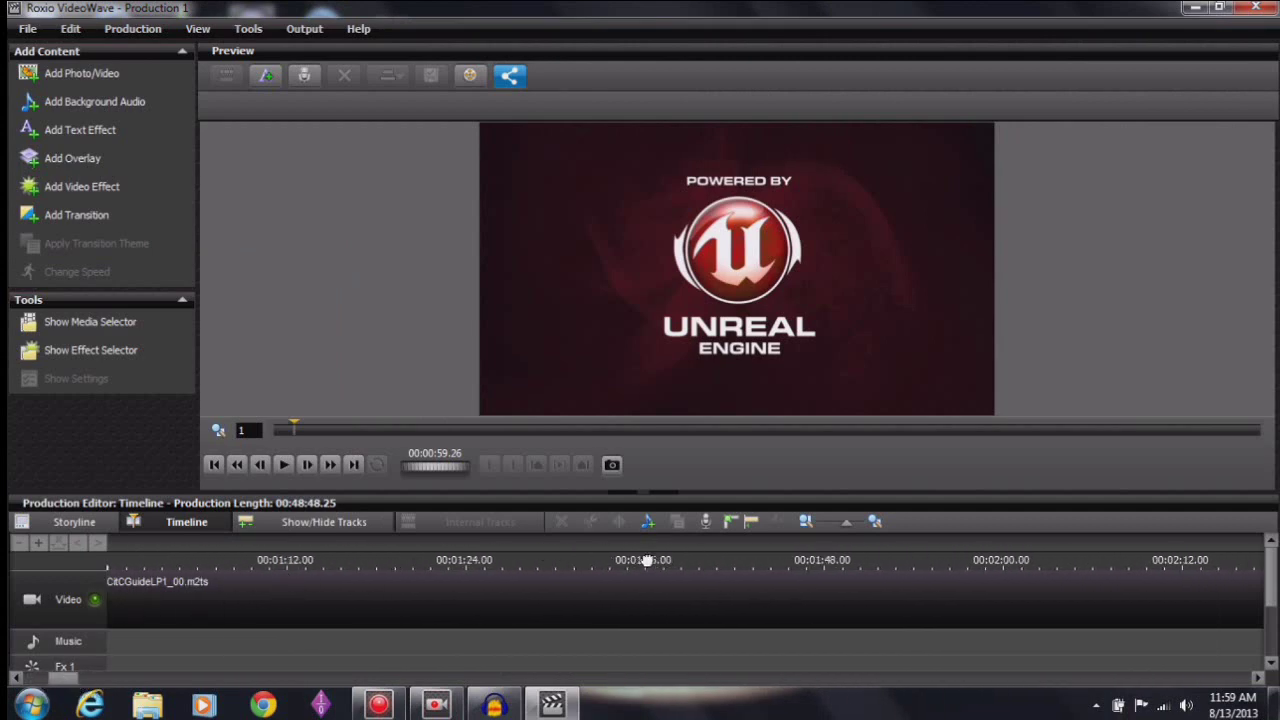
{"action": "left_click", "coordinate": [646, 560]}
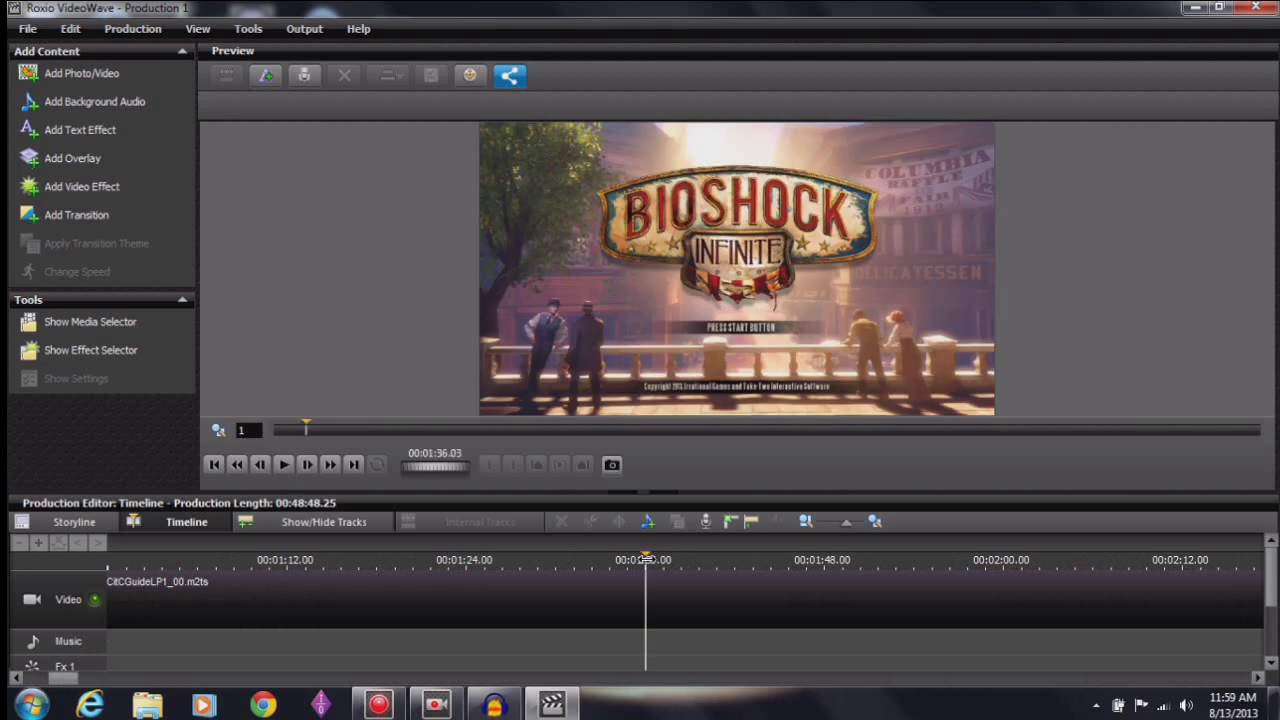
{"action": "left_click", "coordinate": [286, 462]}
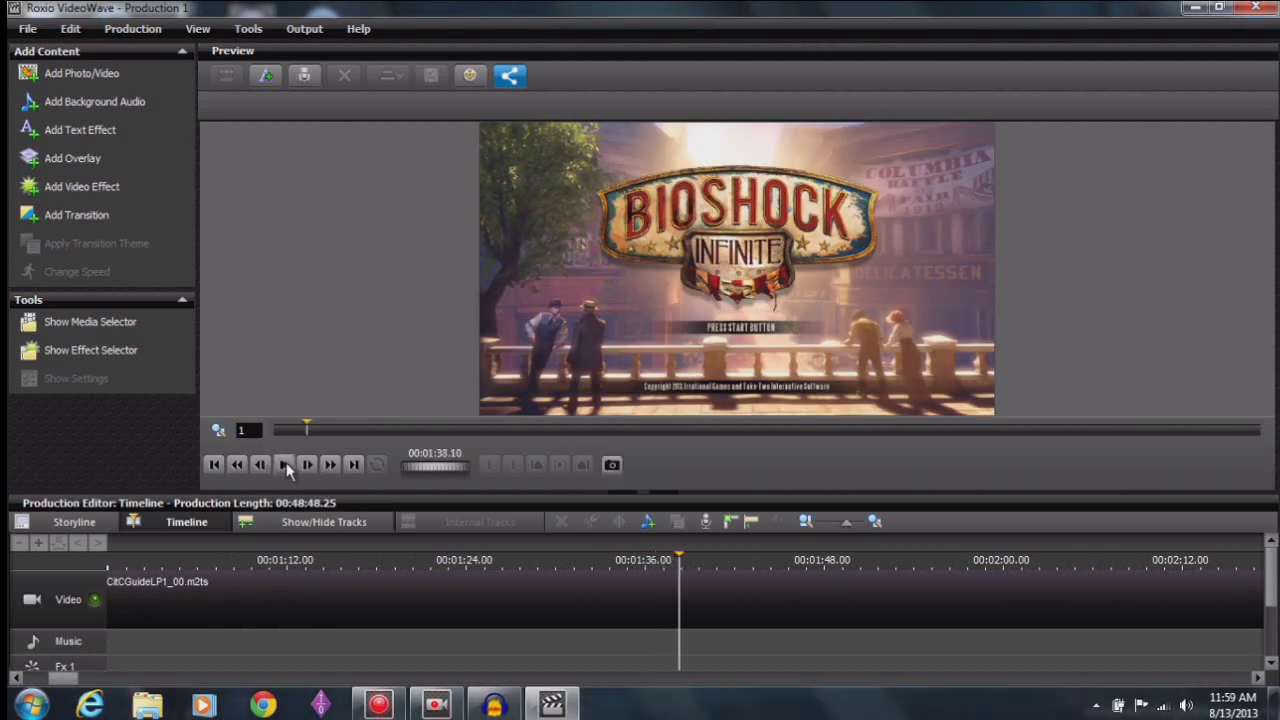
Split the gameplay clip there and delete the 00:01:38.09 leading piece.
{"action": "left_click", "coordinate": [715, 618]}
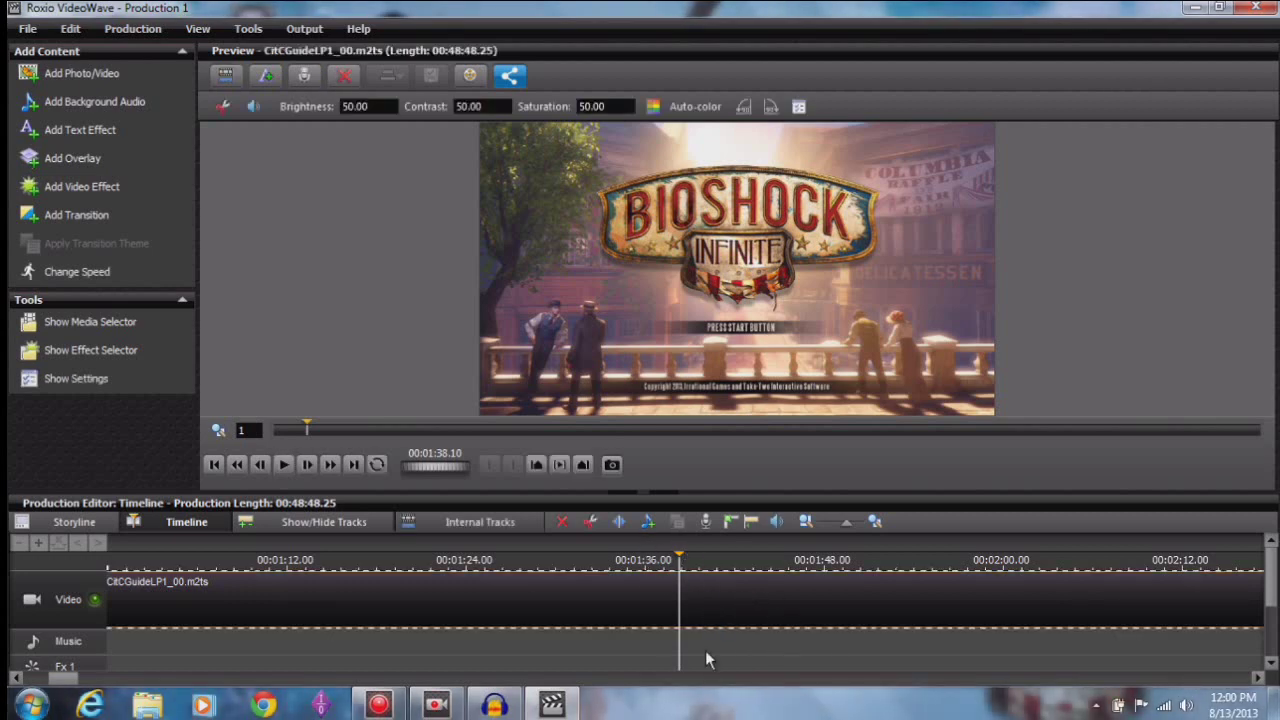
{"action": "left_click", "coordinate": [617, 522]}
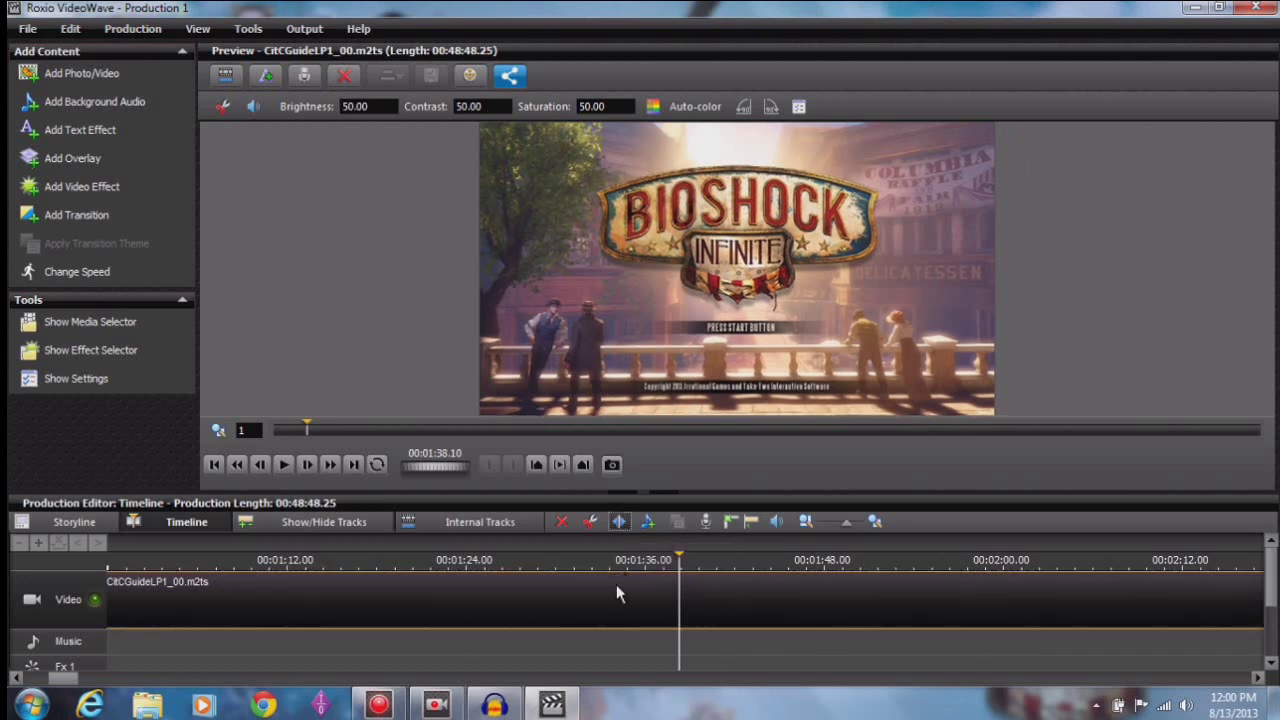
{"action": "right_click", "coordinate": [553, 601]}
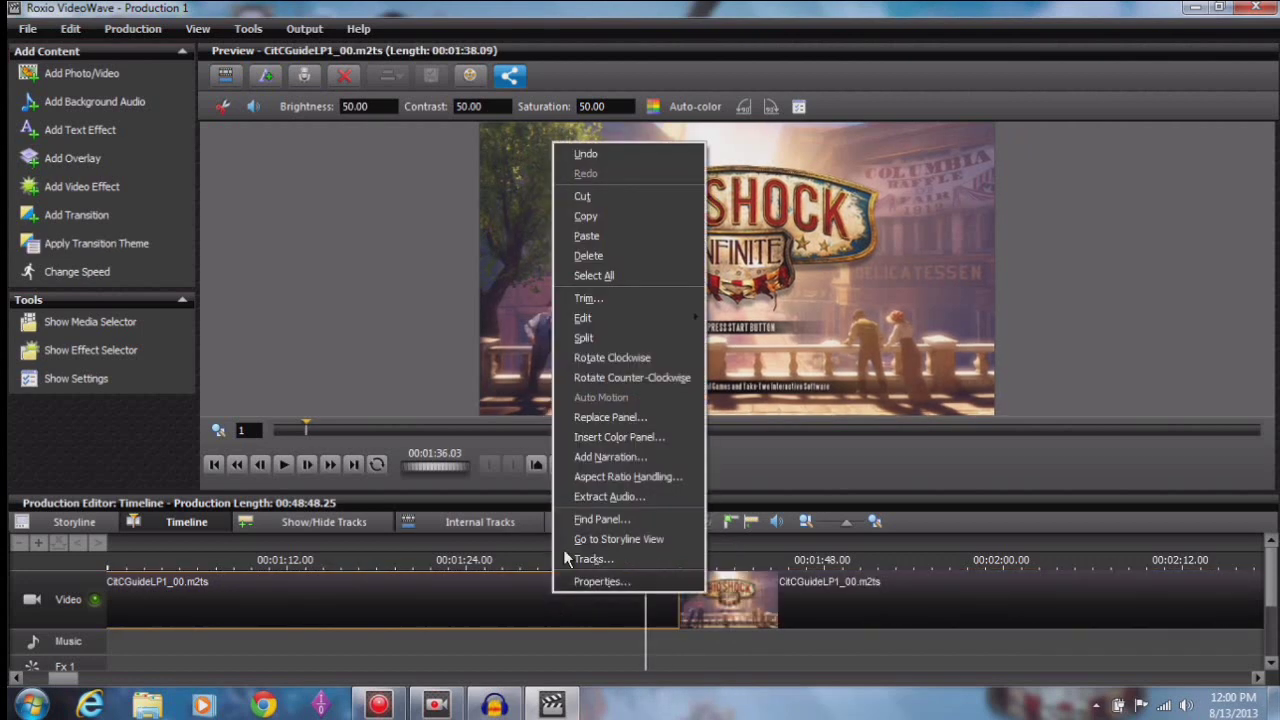
{"action": "left_click", "coordinate": [590, 256]}
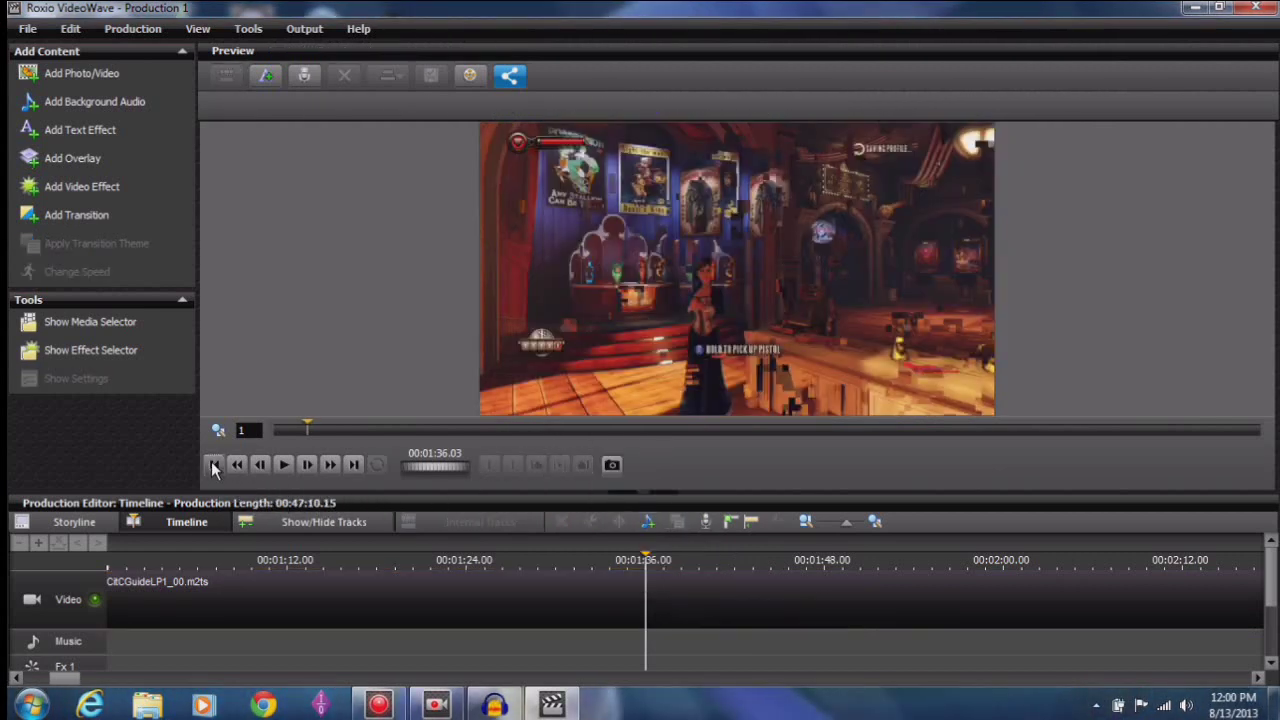
Play the trimmed video from the start and pause at 00:00:10.01.
{"action": "left_click", "coordinate": [214, 464]}
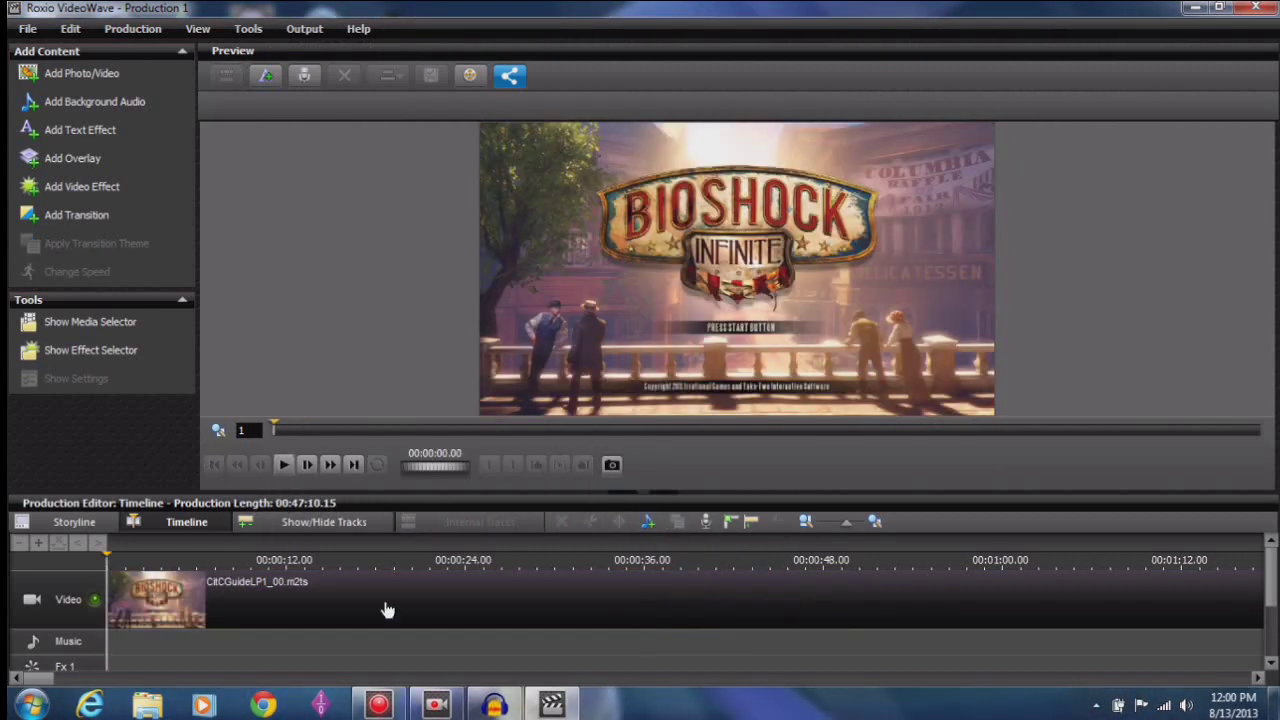
{"action": "left_click", "coordinate": [280, 468]}
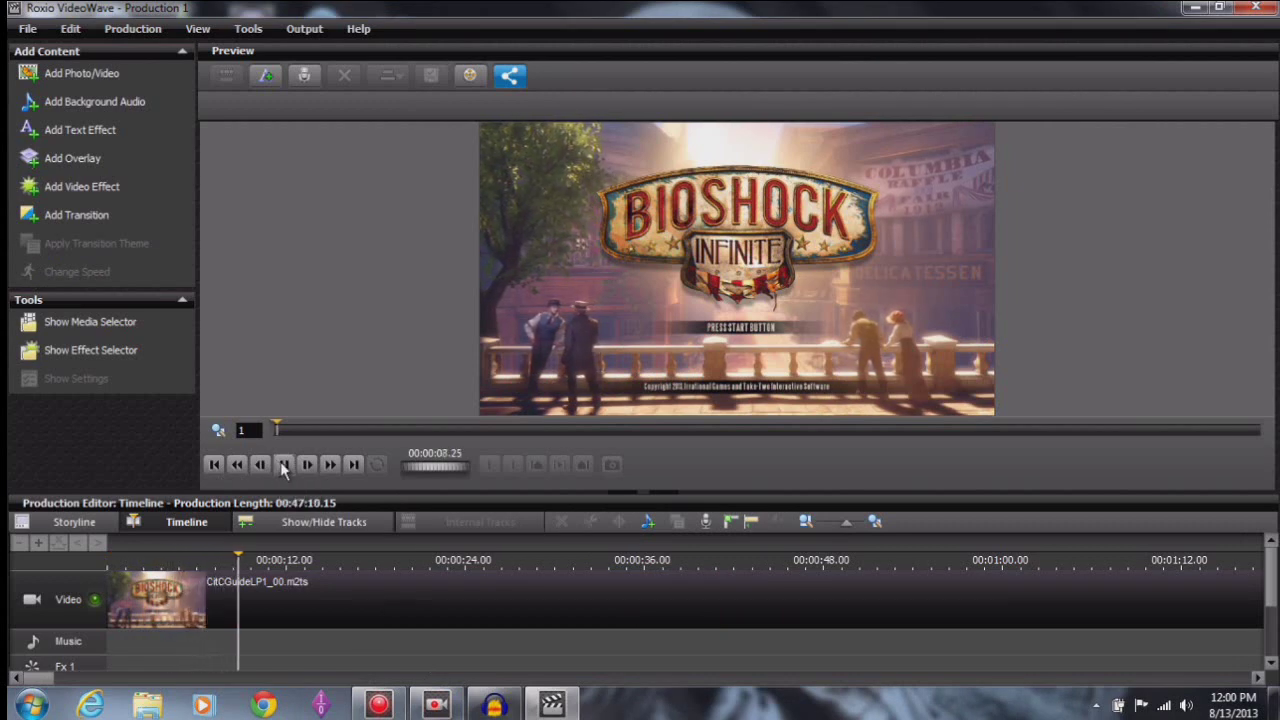
{"action": "left_click", "coordinate": [284, 465]}
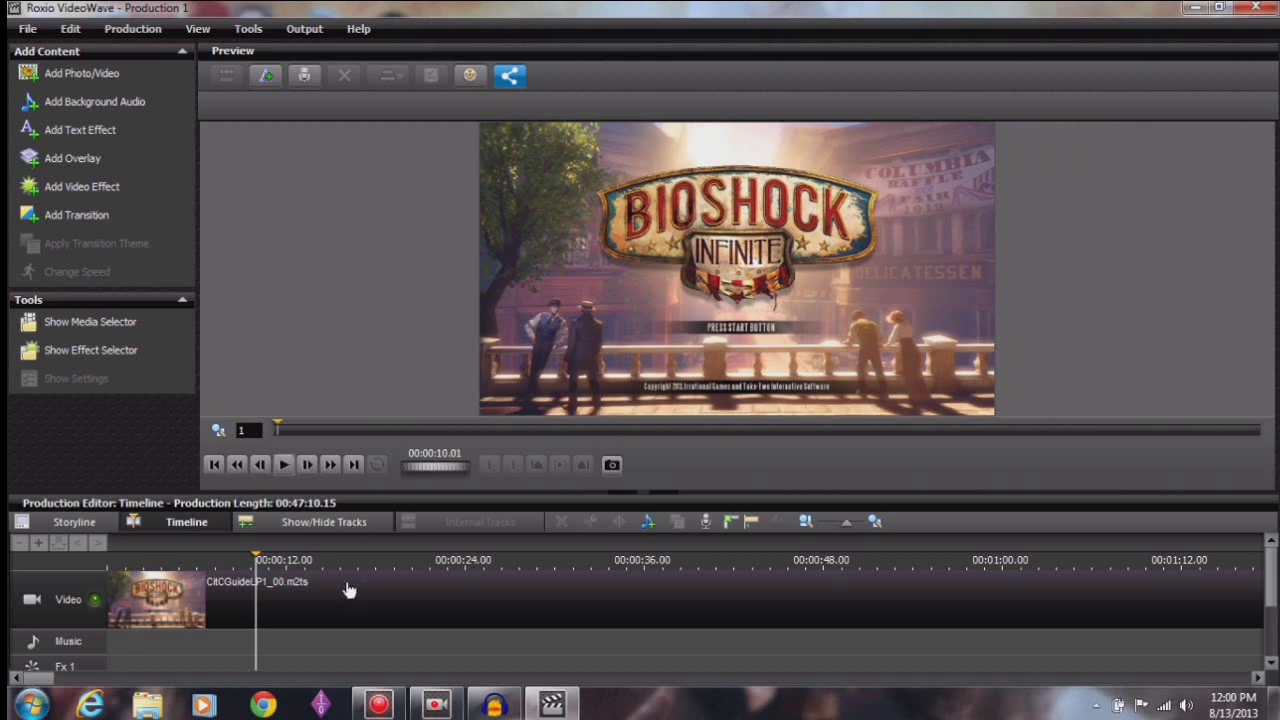
Split the gameplay clip at 00:00:10.
{"action": "left_click", "coordinate": [534, 606]}
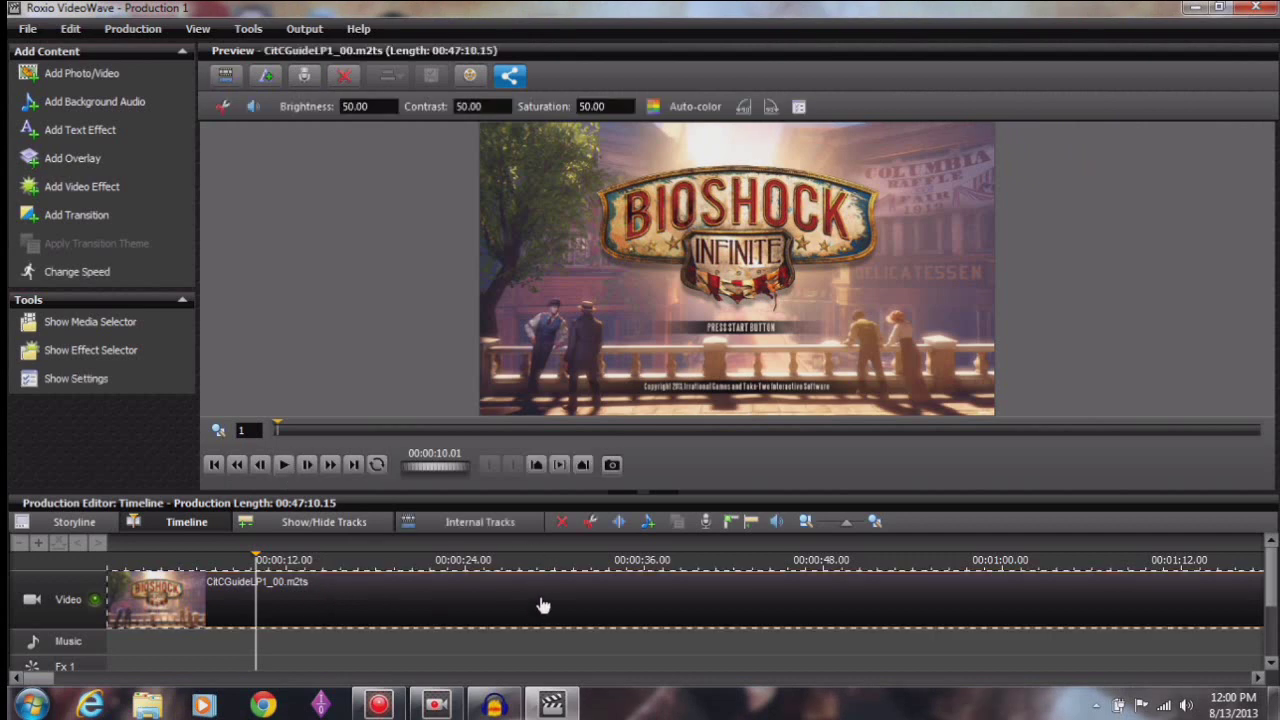
{"action": "left_click", "coordinate": [621, 527]}
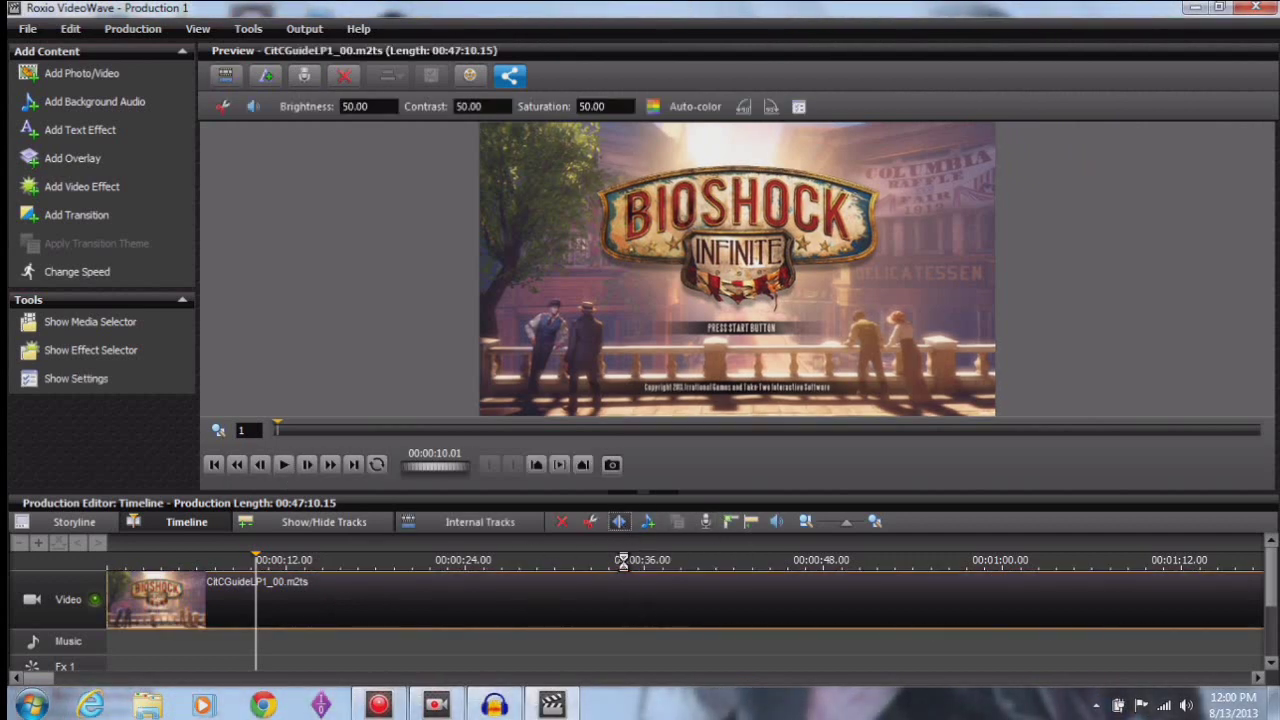
{"action": "left_click", "coordinate": [622, 560]}
{"action": "left_click", "coordinate": [621, 521]}
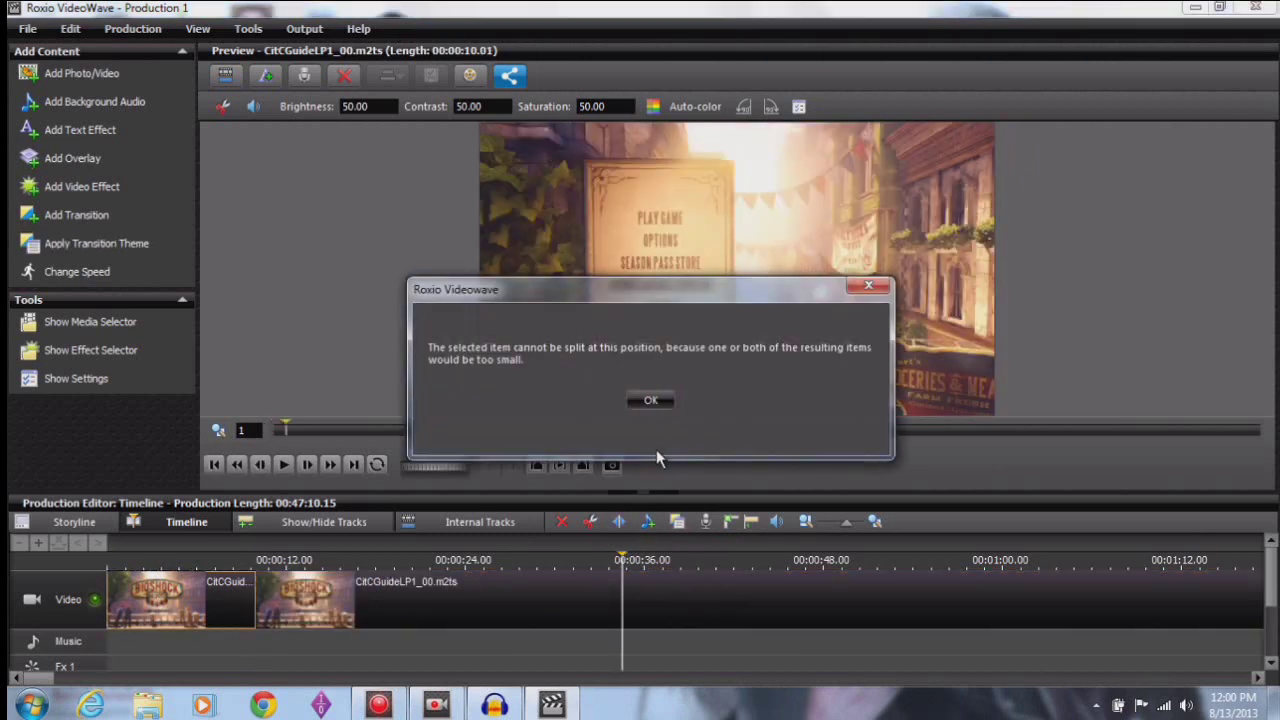
{"action": "left_click", "coordinate": [651, 402]}
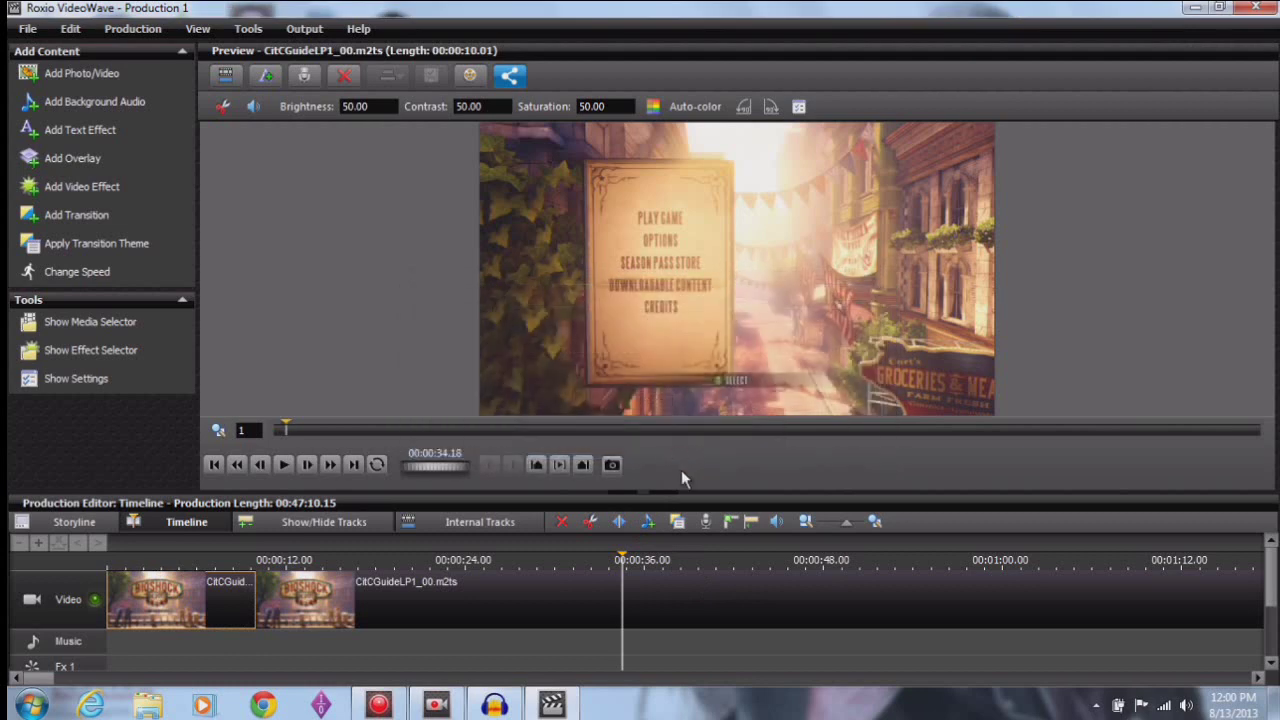
Split the second piece at 00:00:48 and delete the 00:00:37.02 middle section.
{"action": "left_click", "coordinate": [808, 558]}
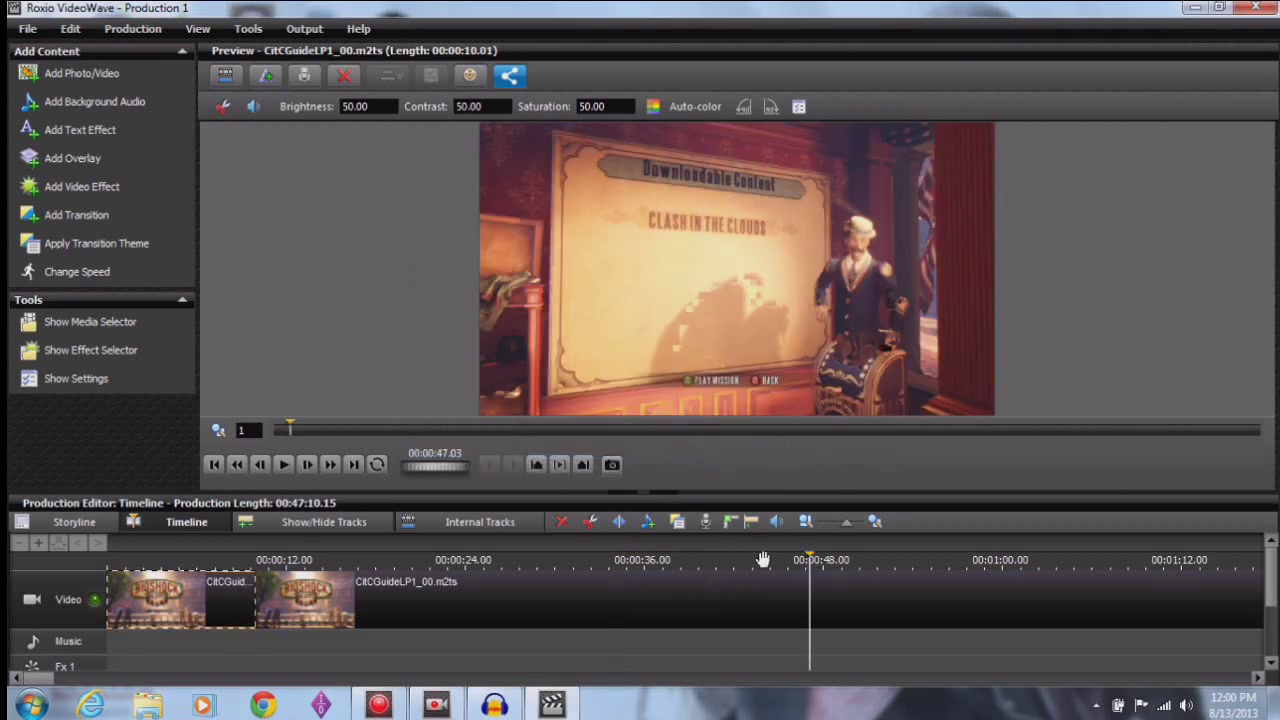
{"action": "left_click", "coordinate": [619, 525]}
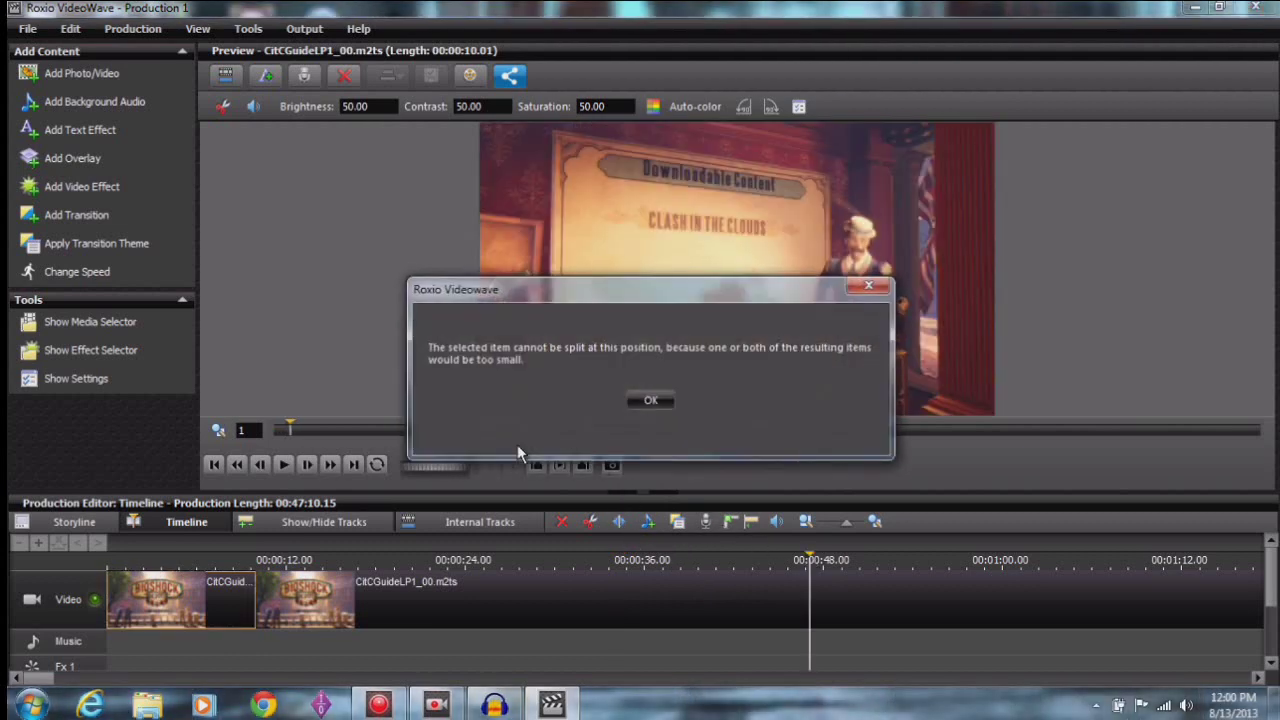
{"action": "left_click", "coordinate": [645, 402]}
{"action": "left_click", "coordinate": [648, 613]}
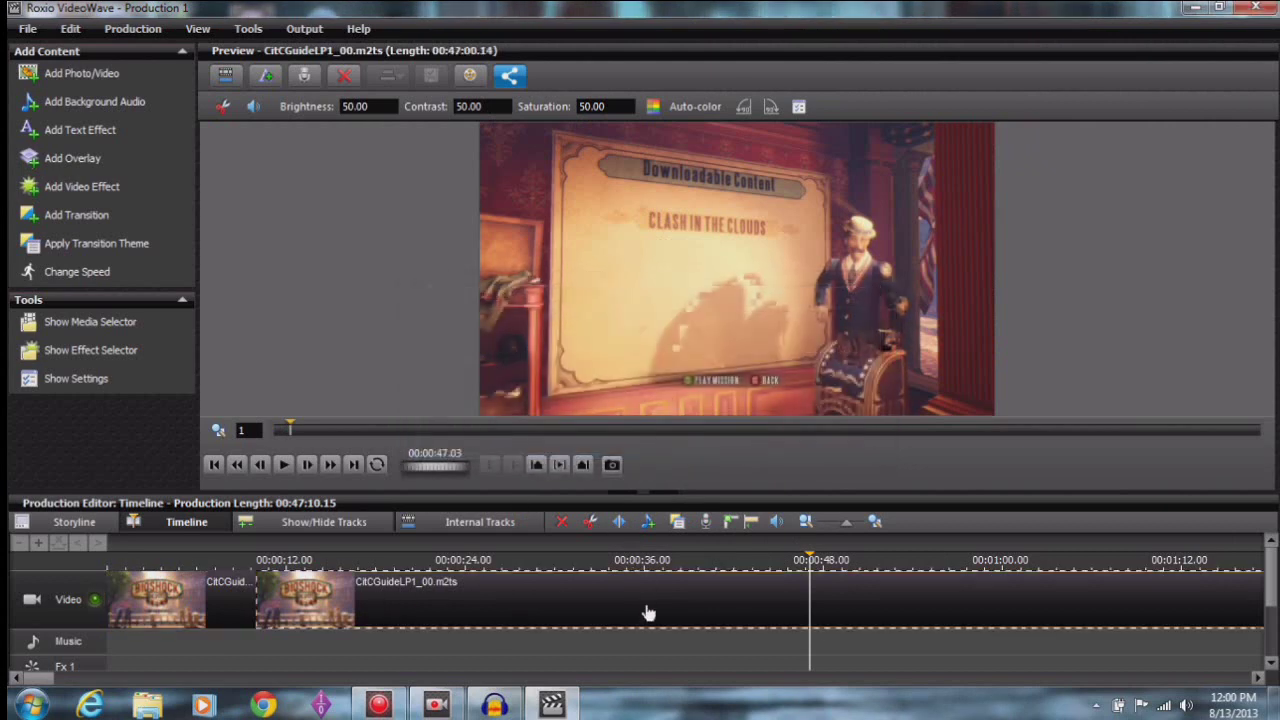
{"action": "left_click", "coordinate": [620, 522]}
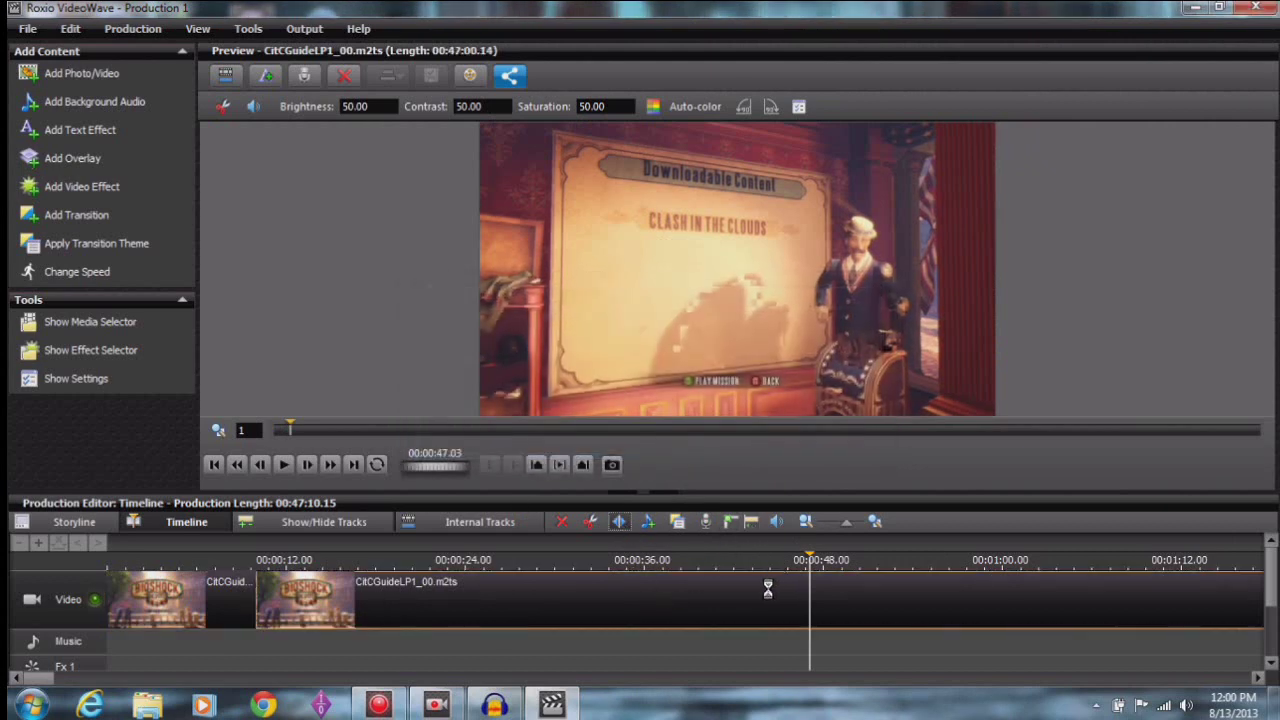
{"action": "right_click", "coordinate": [664, 603]}
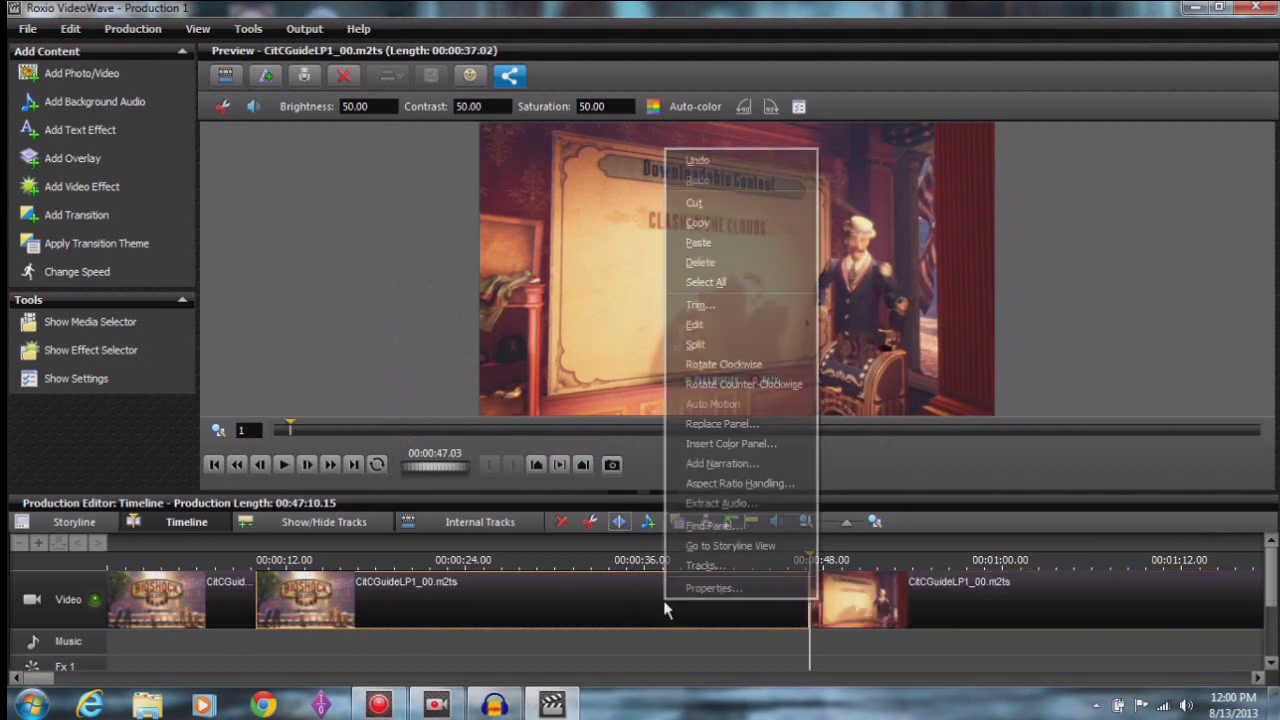
{"action": "left_click", "coordinate": [706, 282]}
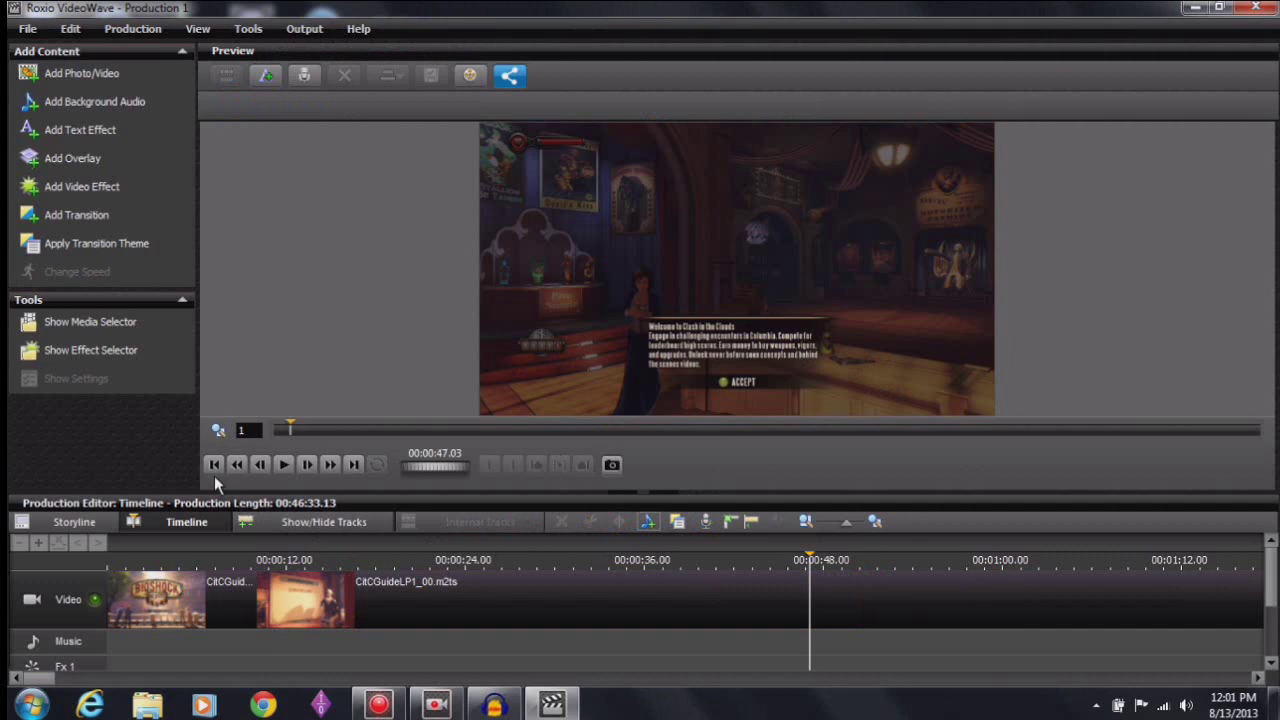
{"action": "left_click", "coordinate": [212, 464]}
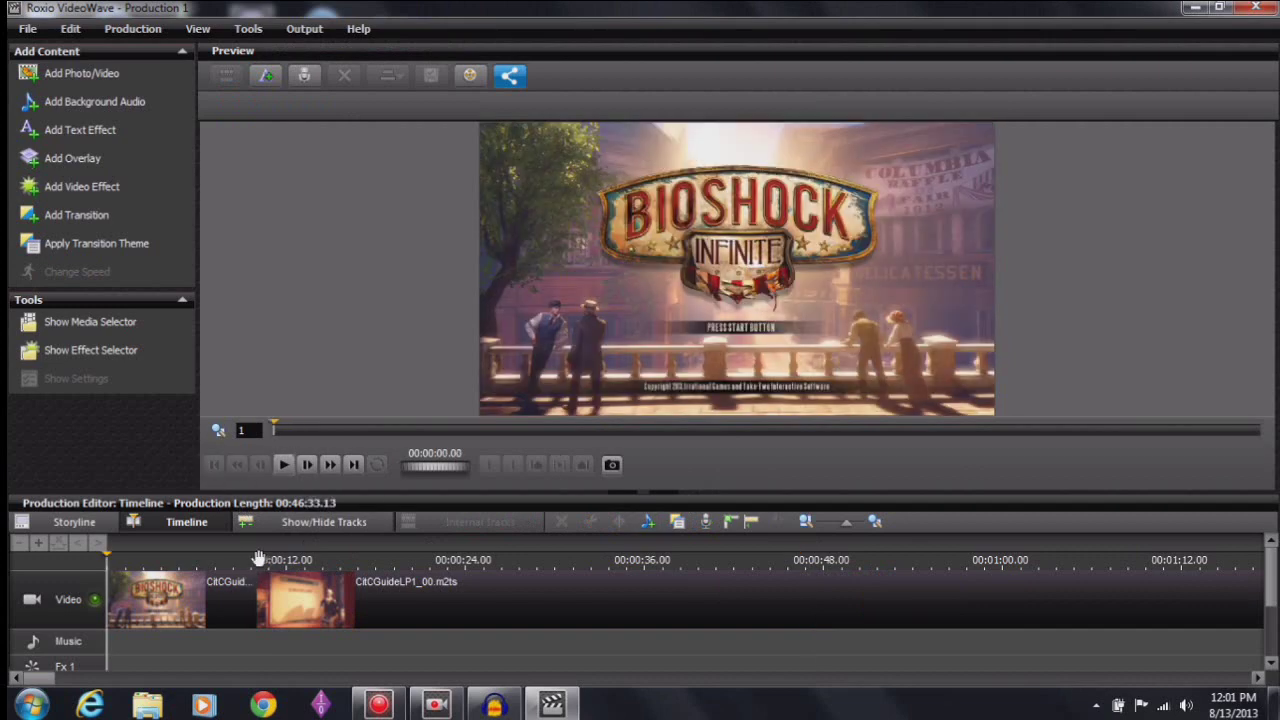
{"action": "left_click", "coordinate": [230, 558]}
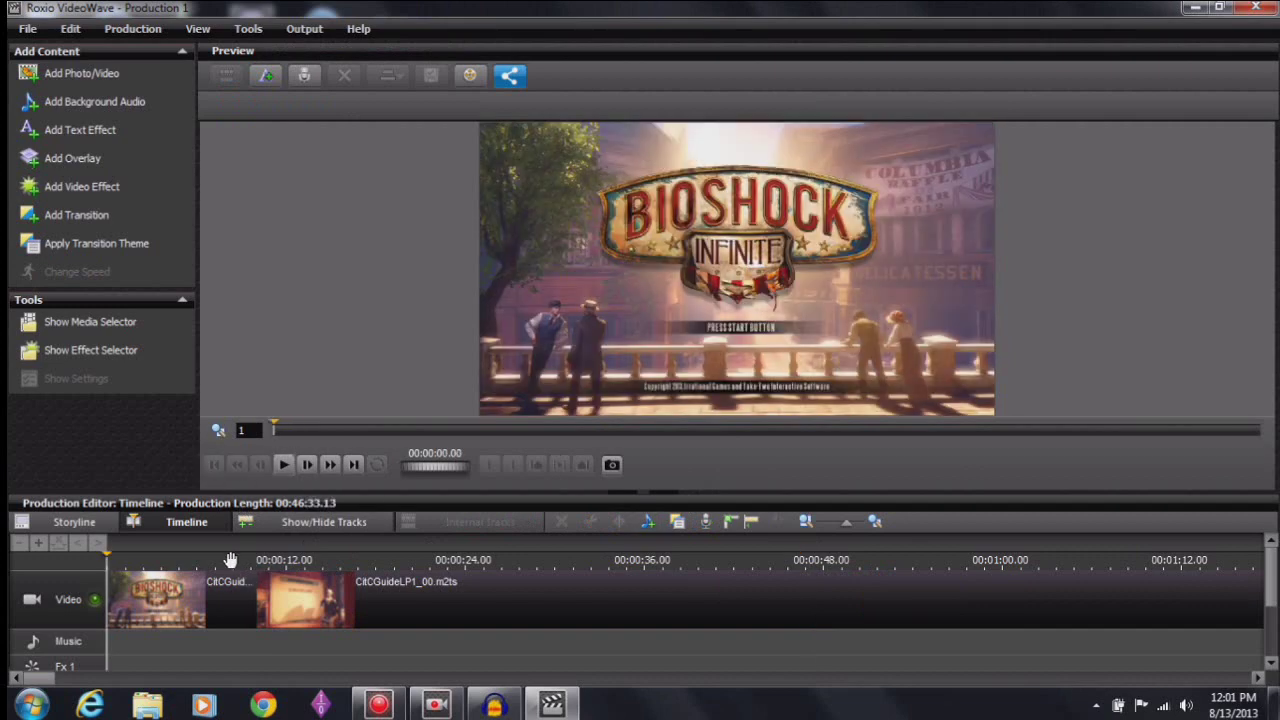
{"action": "left_click", "coordinate": [282, 465]}
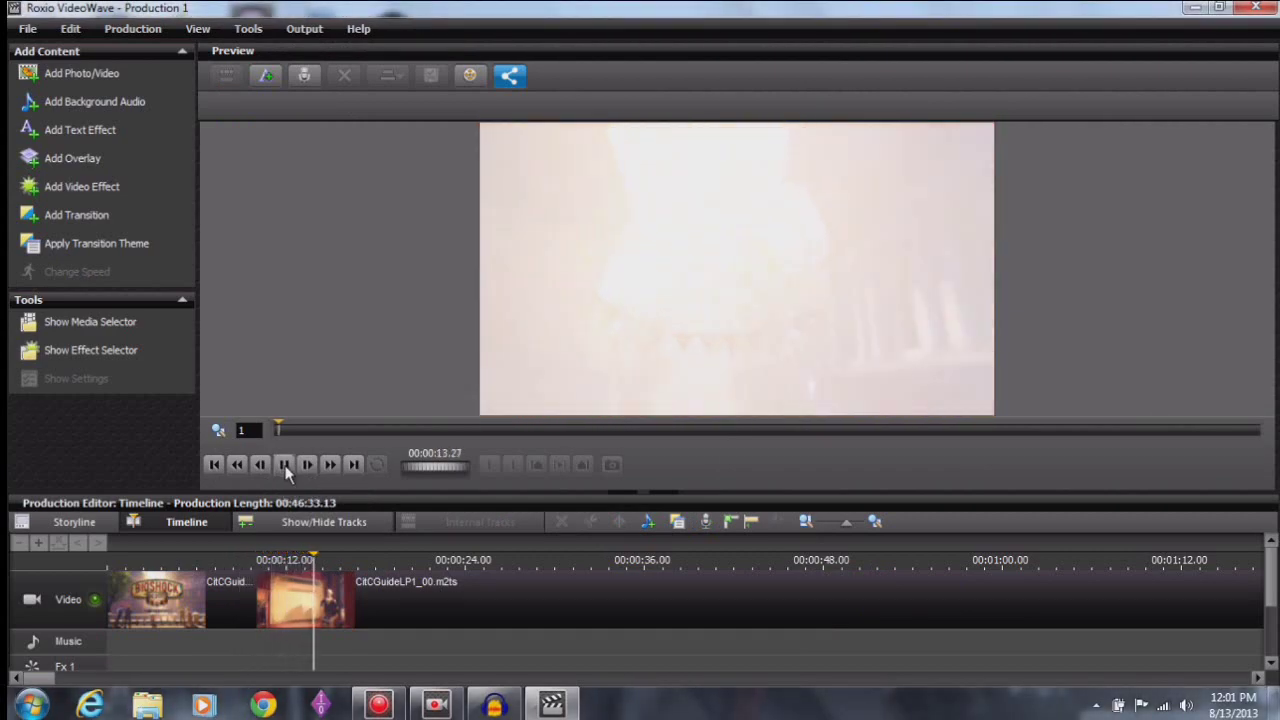
{"action": "left_click", "coordinate": [285, 465]}
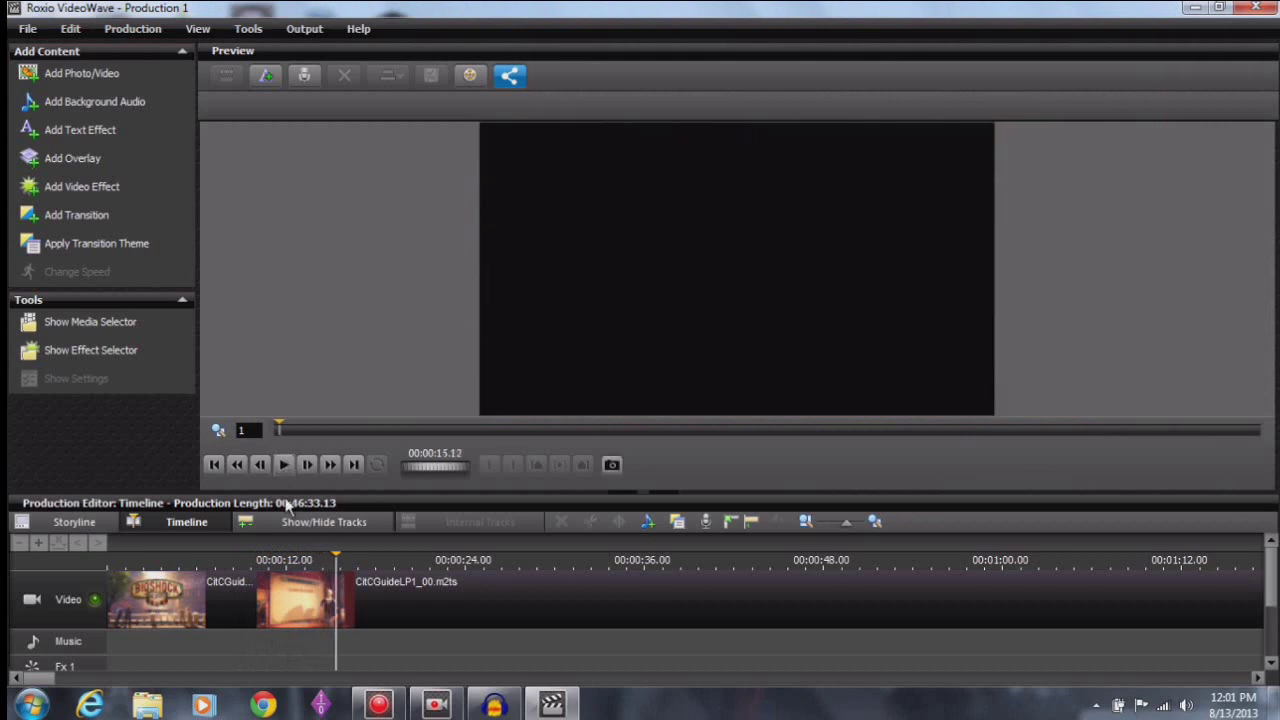
{"action": "left_click", "coordinate": [213, 464]}
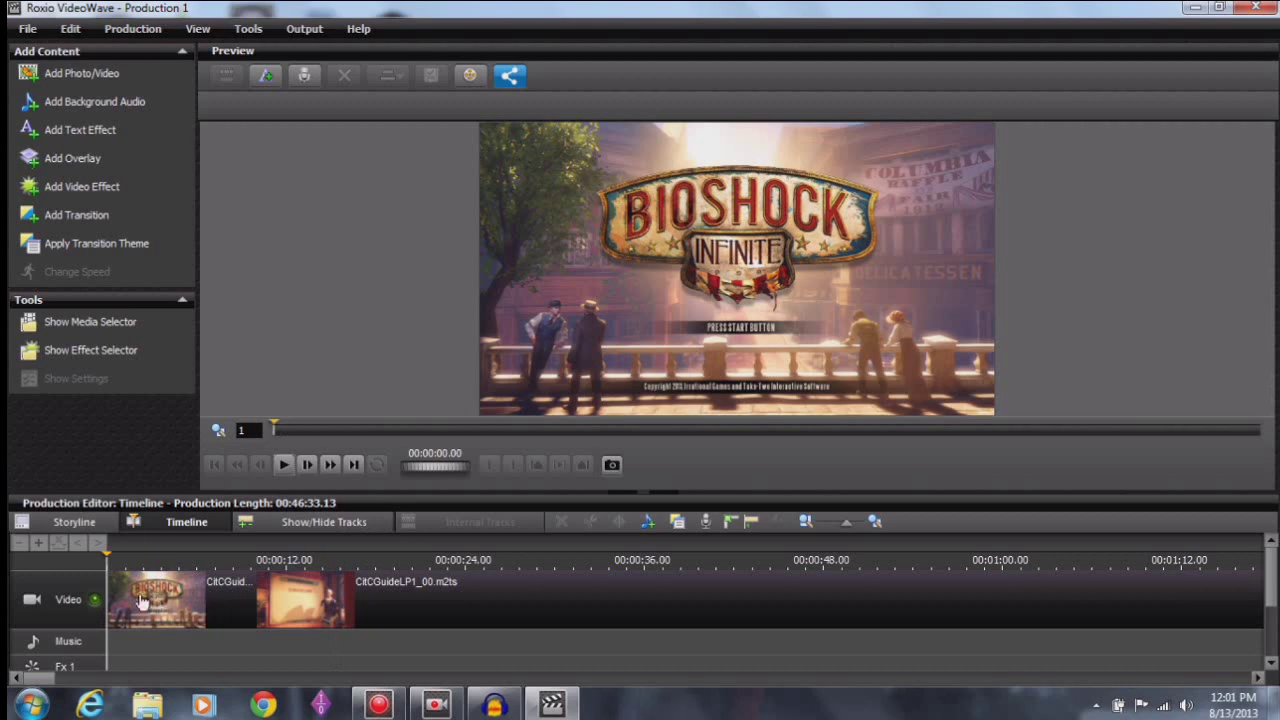